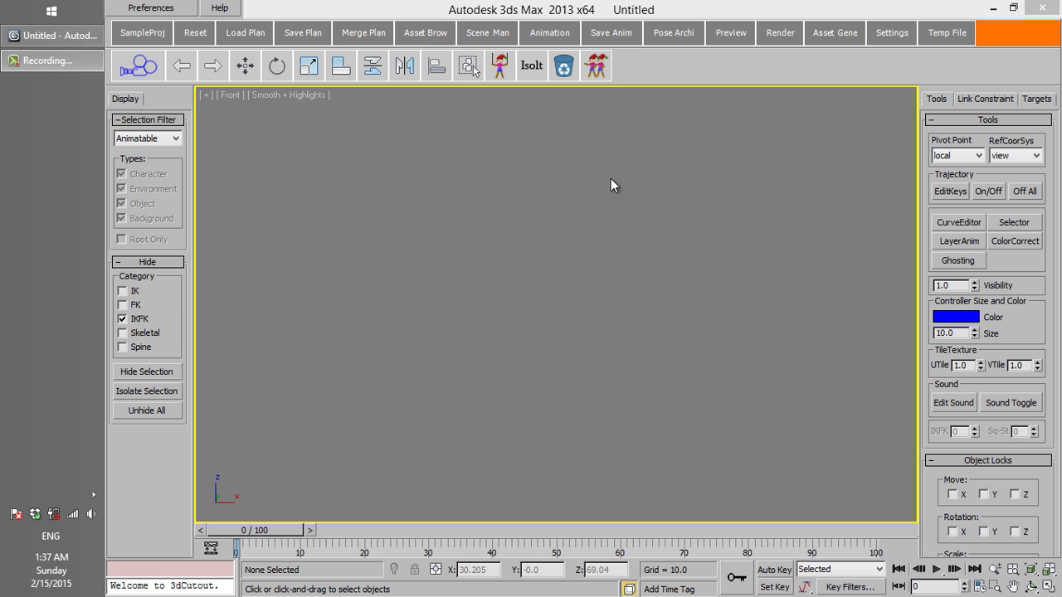
Step: Open the Animation Archive at full size and preview the Human animations, including FatMan_Run_01, FatMan_Jump_02, Kid_Walk_01 and FatMan_Run_InPlace
{"action": "left_click", "coordinate": [549, 33]}
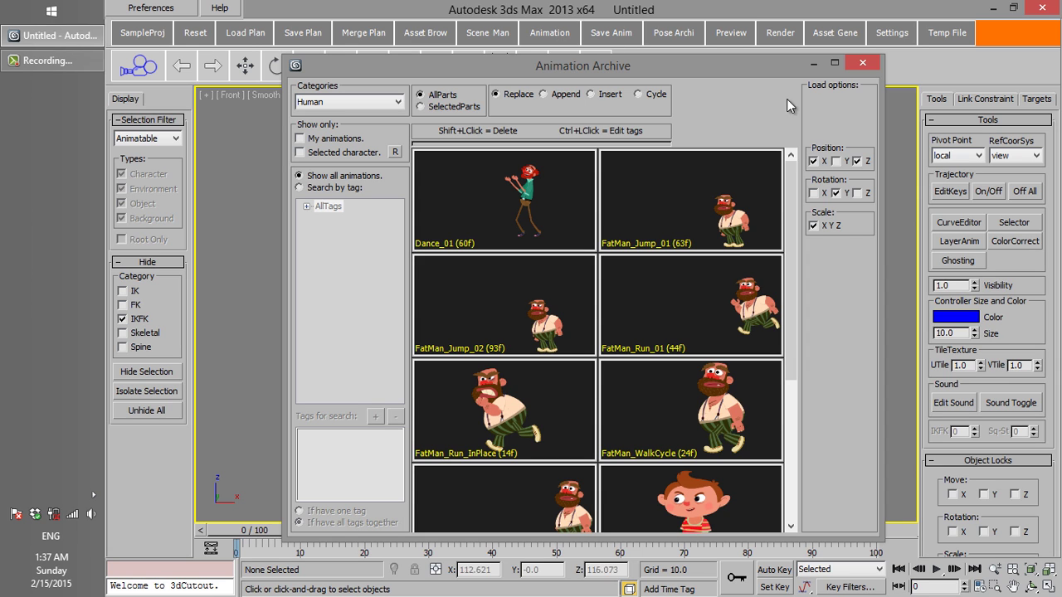
{"action": "left_click", "coordinate": [834, 62]}
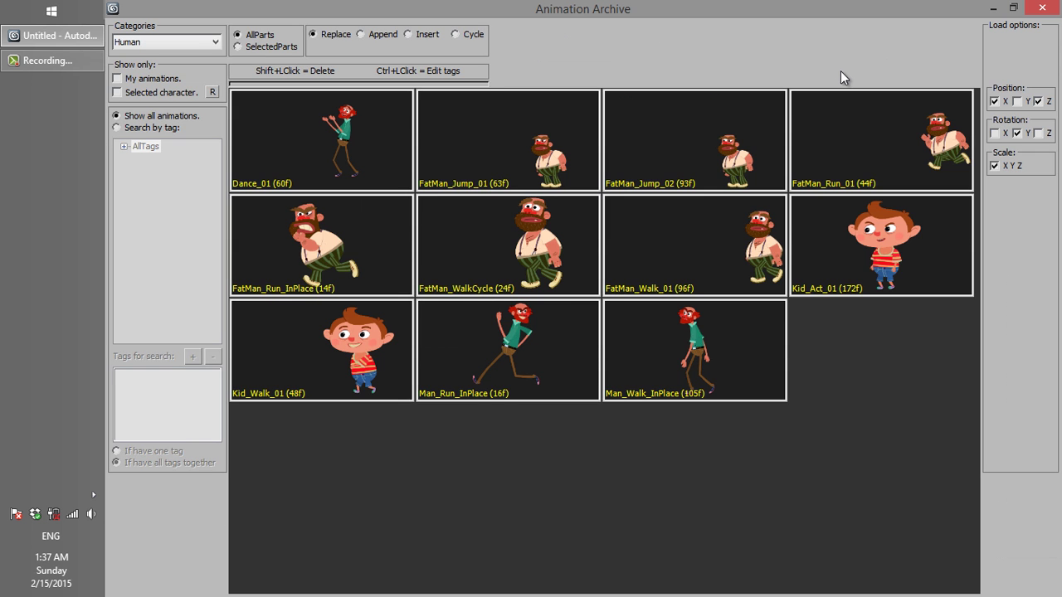
{"action": "mouse_move", "coordinate": [851, 118]}
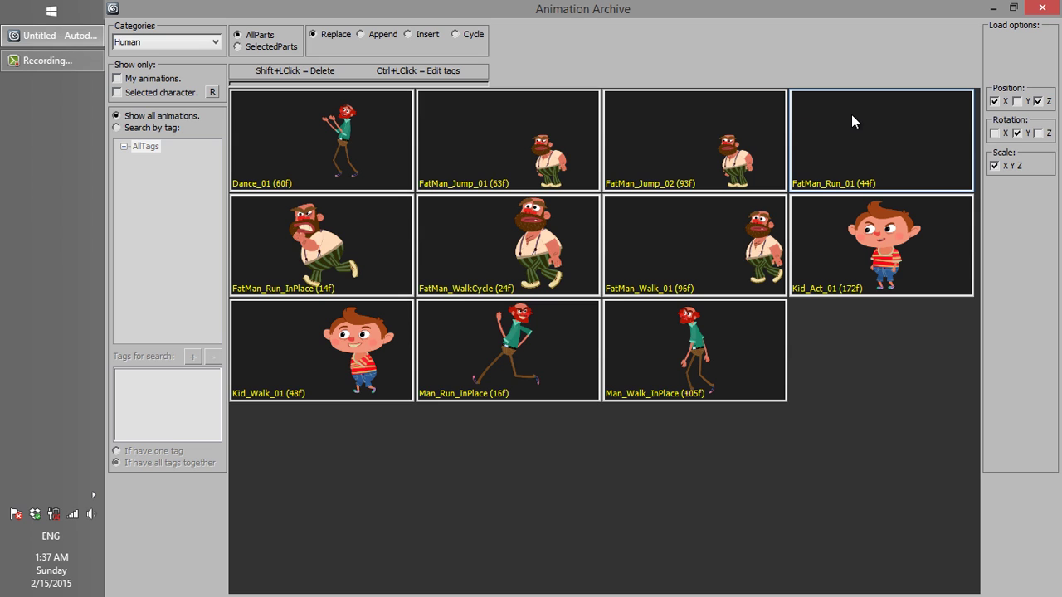
{"action": "mouse_move", "coordinate": [780, 135]}
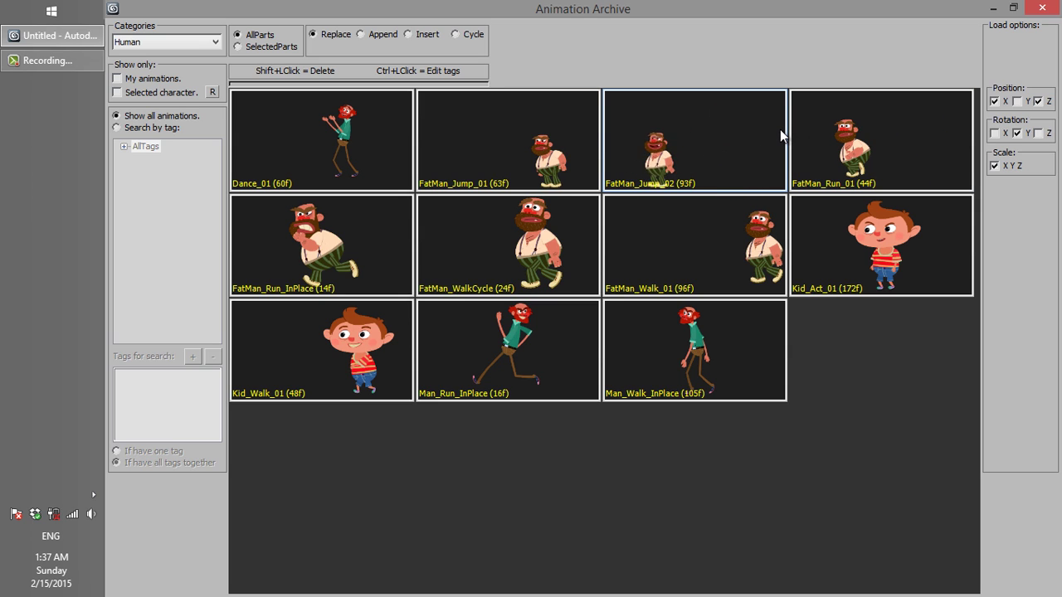
{"action": "mouse_move", "coordinate": [733, 222]}
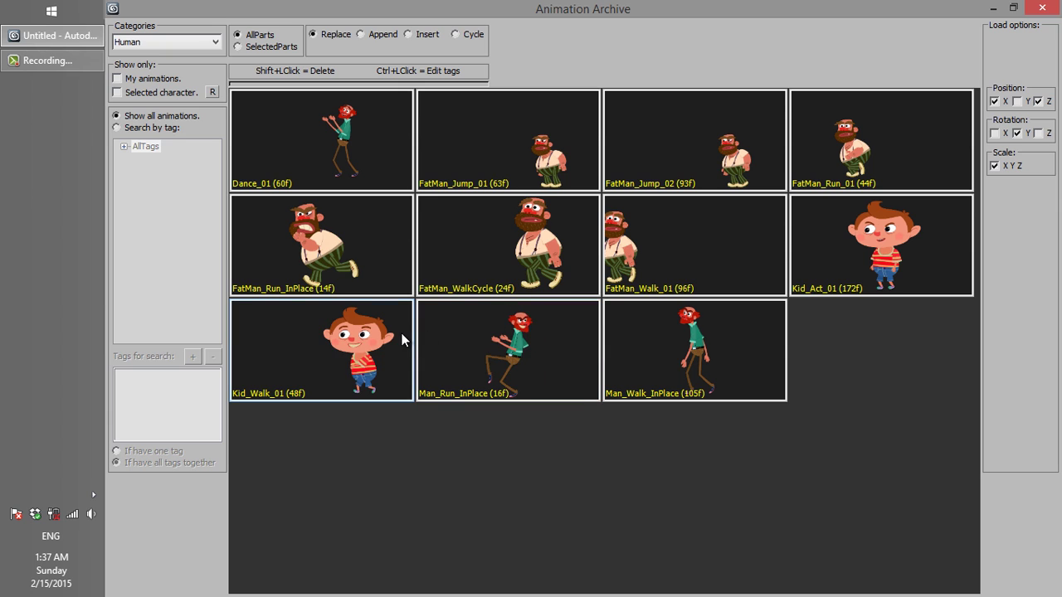
{"action": "mouse_move", "coordinate": [400, 333]}
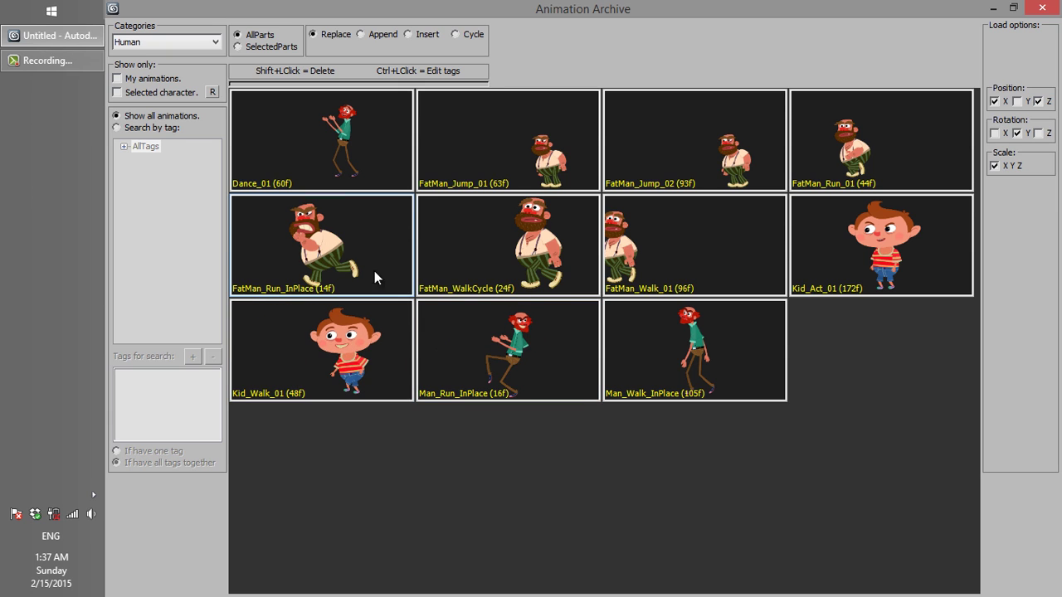
{"action": "mouse_move", "coordinate": [371, 264]}
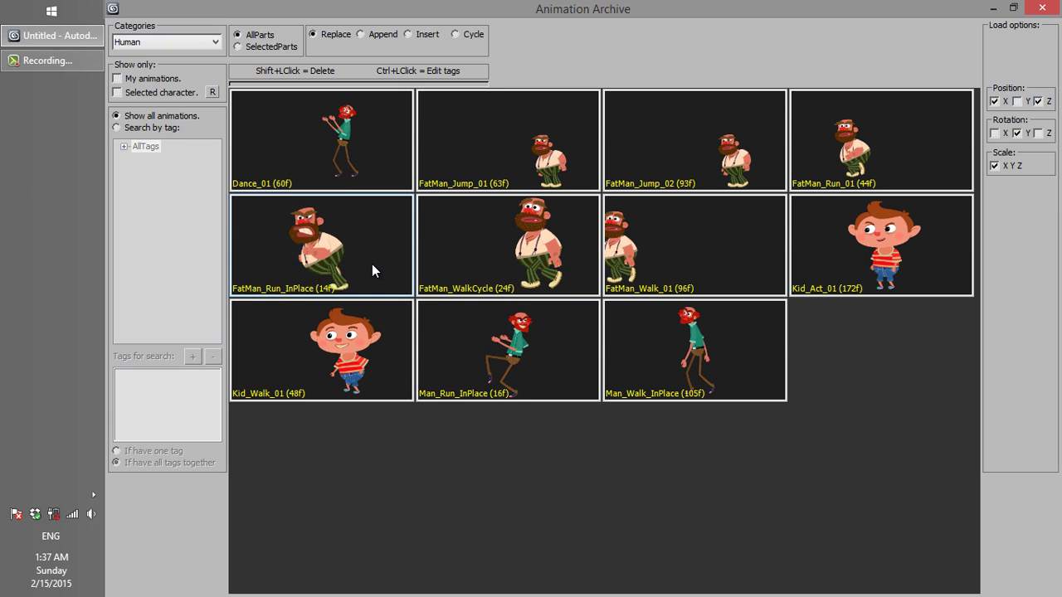
Step: Check the available animation categories and try the Append and Cycle load modes
{"action": "left_click", "coordinate": [218, 42]}
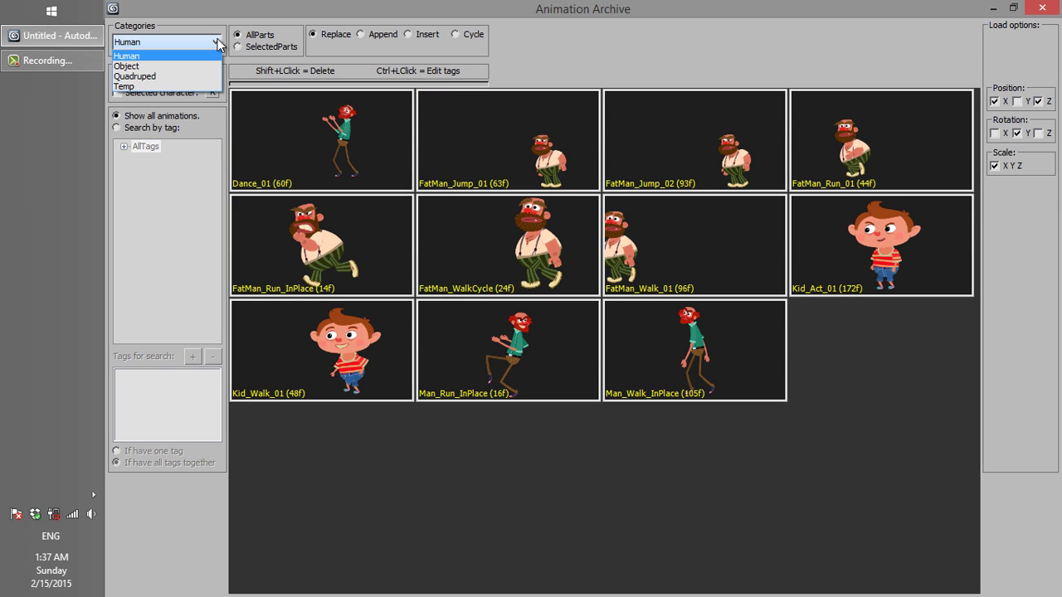
{"action": "left_click", "coordinate": [217, 43]}
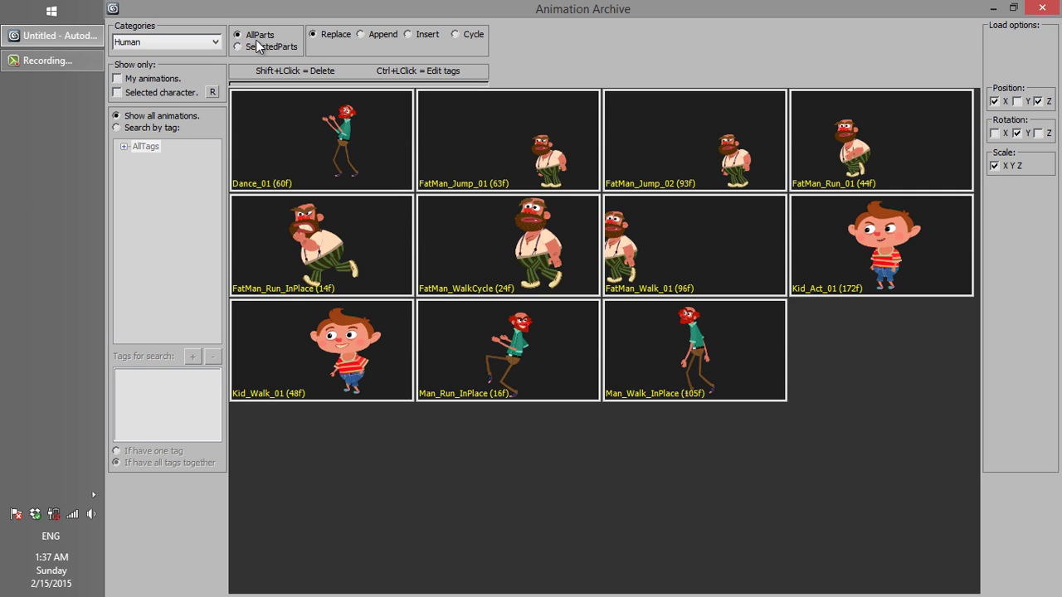
{"action": "left_click", "coordinate": [369, 35]}
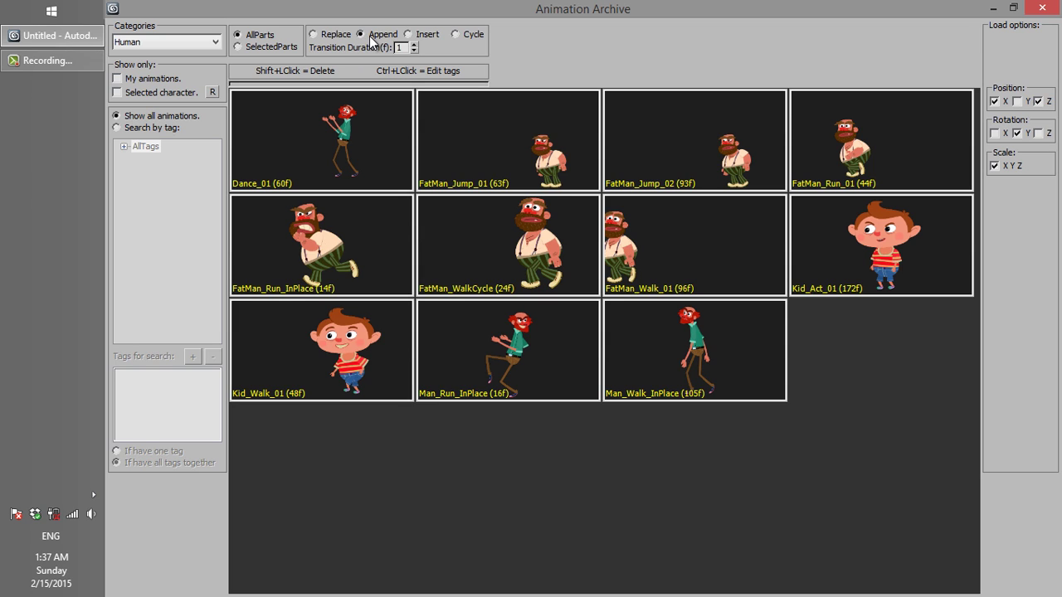
{"action": "left_click", "coordinate": [455, 34]}
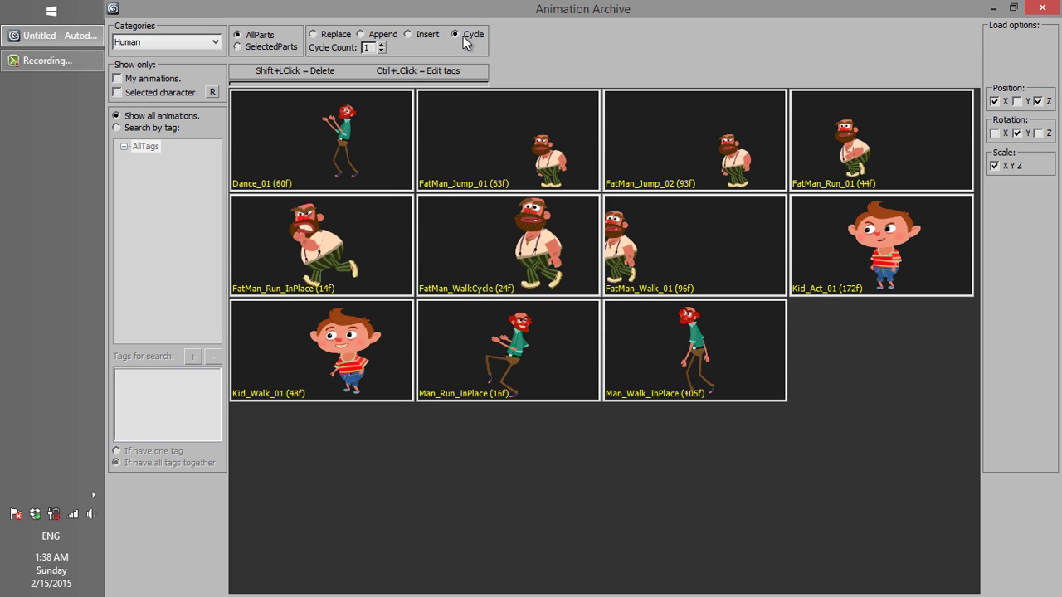
Step: Toggle the My animations and Selected character filters on and back off
{"action": "left_click", "coordinate": [168, 78]}
{"action": "left_click", "coordinate": [167, 78]}
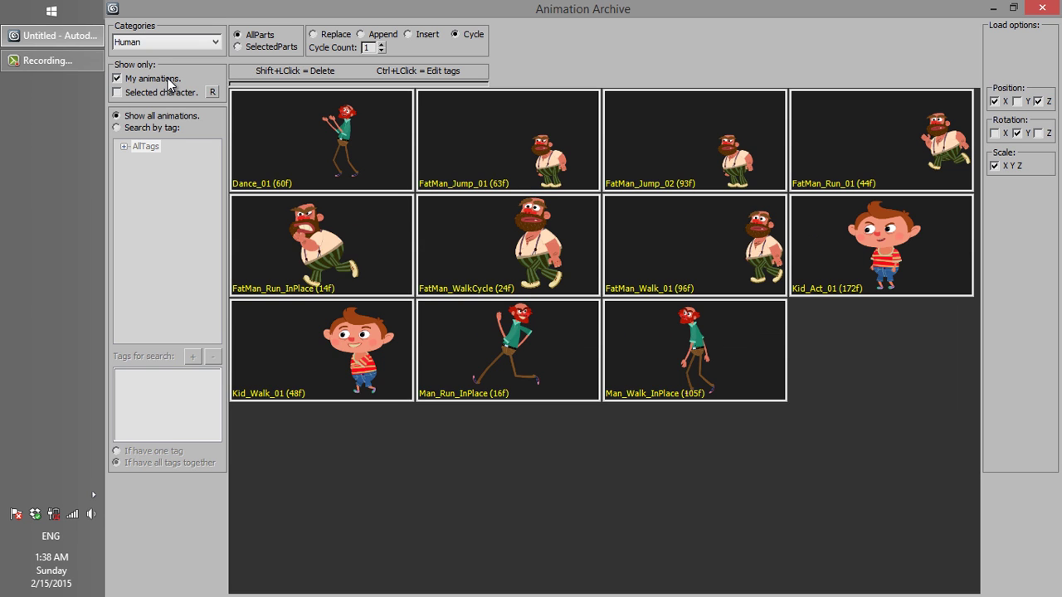
{"action": "left_click", "coordinate": [160, 92]}
{"action": "left_click", "coordinate": [160, 92]}
Step: Switch the archive to searching by tag, expand AllTags and pick tags from the tree
{"action": "left_click", "coordinate": [156, 125]}
{"action": "left_click", "coordinate": [123, 147]}
{"action": "left_click", "coordinate": [139, 159]}
{"action": "left_click", "coordinate": [140, 222]}
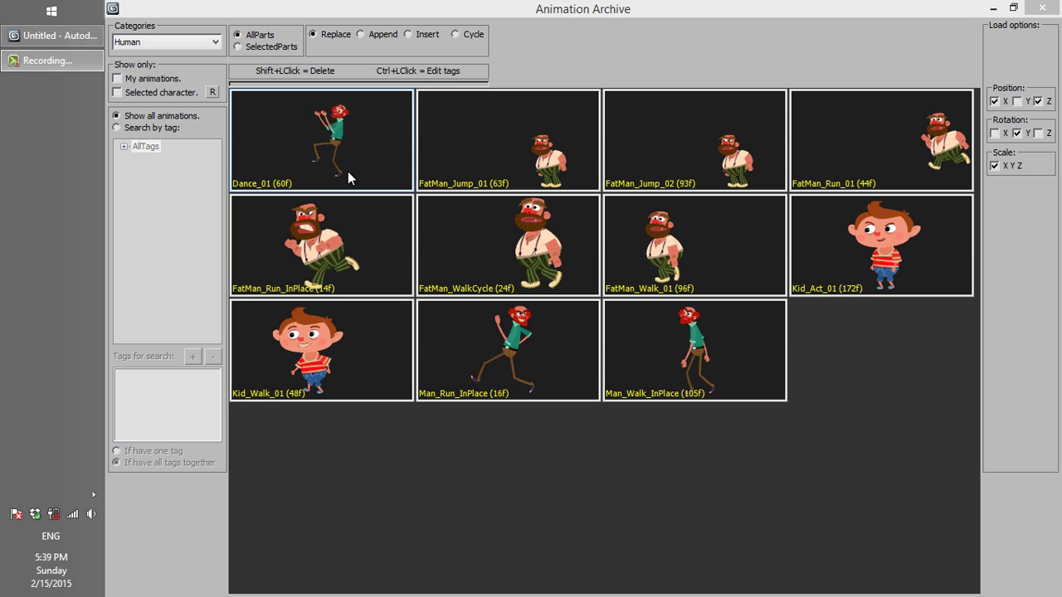
Step: Browse the animations in the Object, Quadruped and Temp categories
{"action": "left_click", "coordinate": [210, 43]}
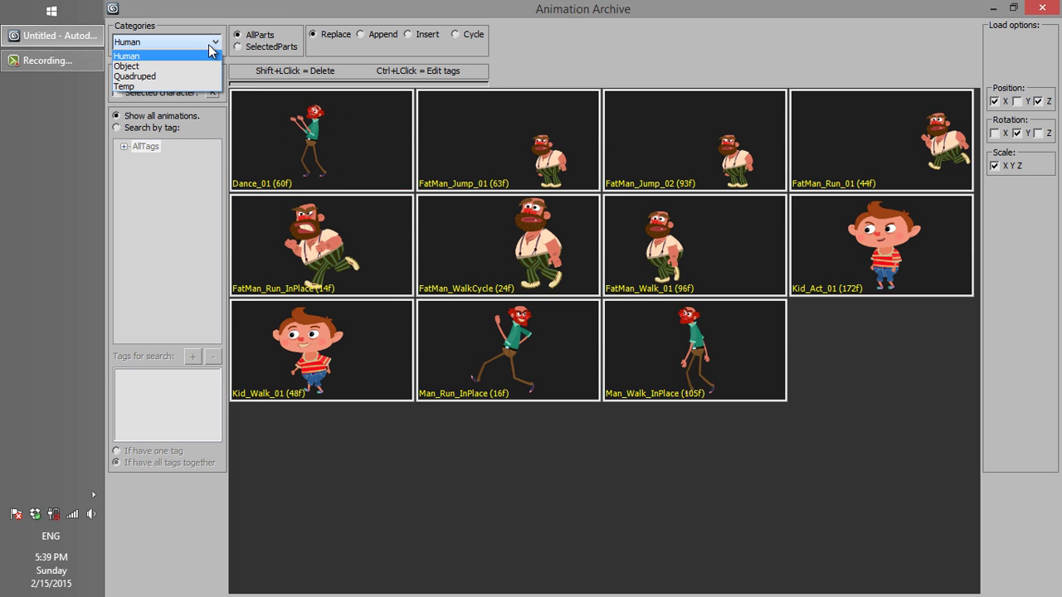
{"action": "left_click", "coordinate": [206, 65]}
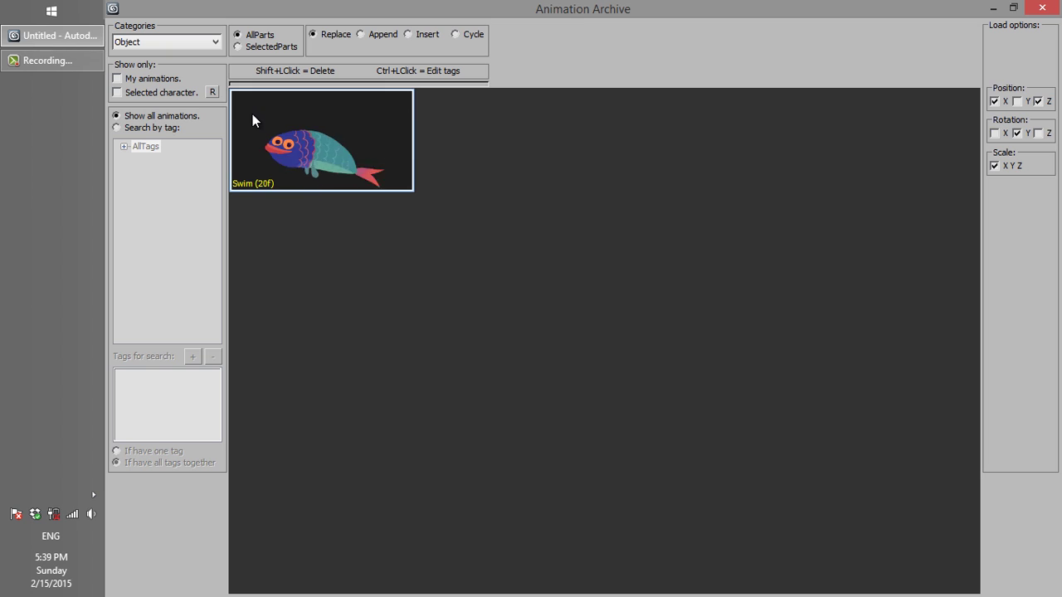
{"action": "left_click", "coordinate": [206, 44]}
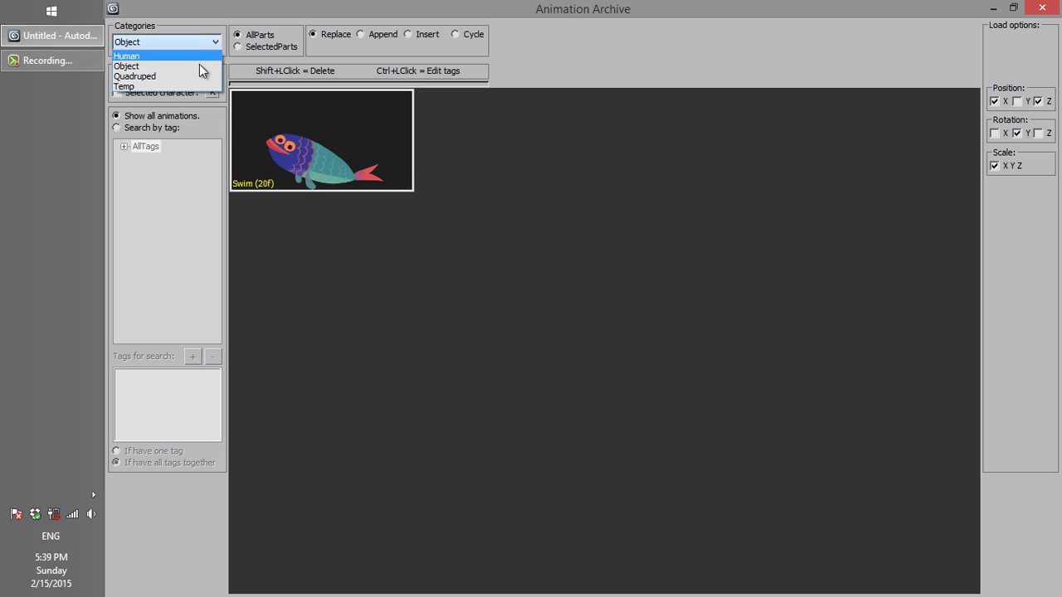
{"action": "left_click", "coordinate": [196, 77]}
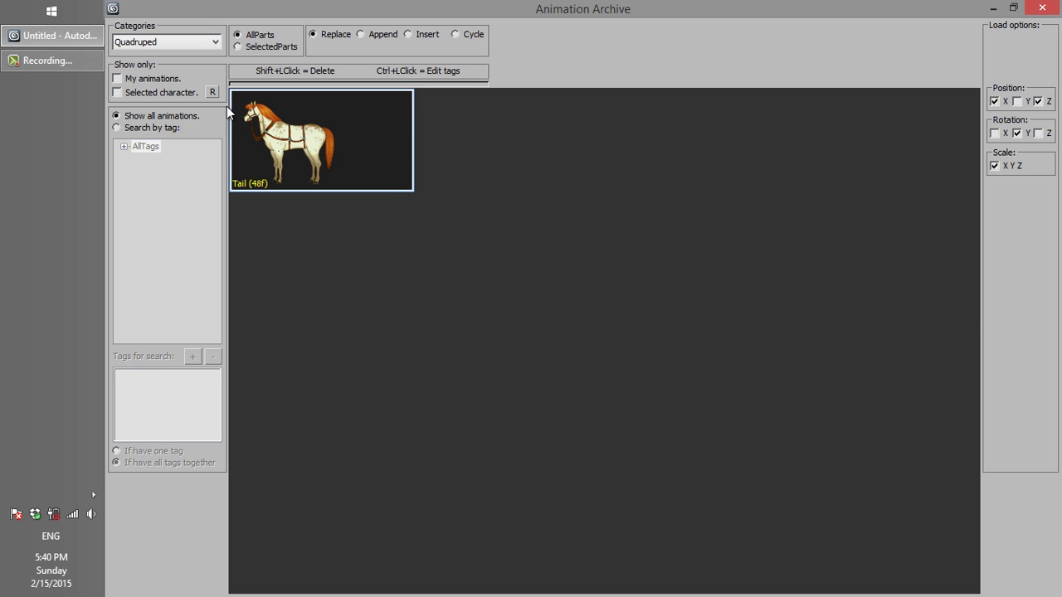
{"action": "left_click", "coordinate": [197, 44]}
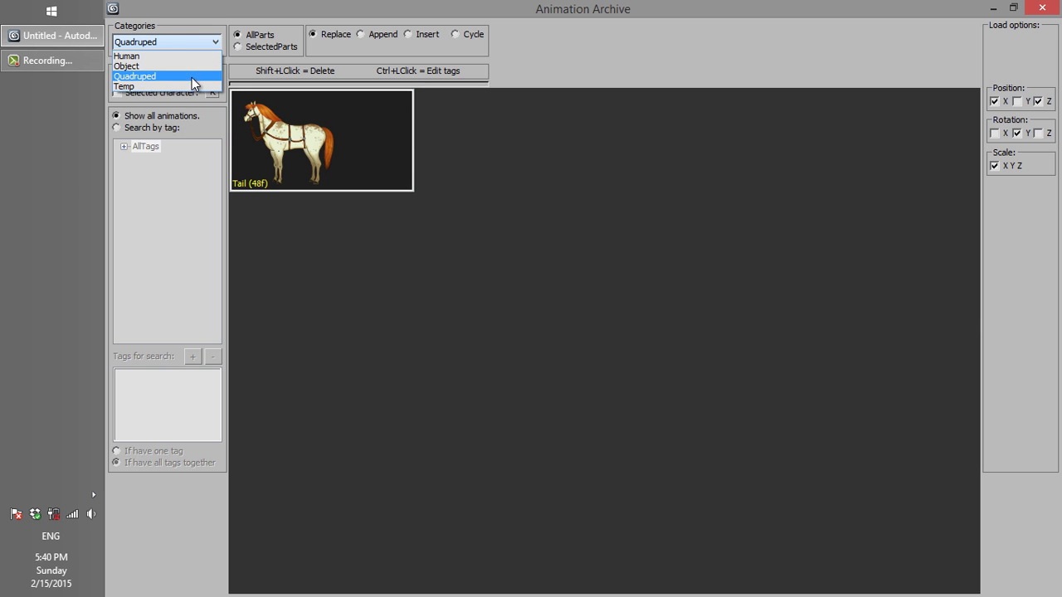
{"action": "left_click", "coordinate": [191, 85]}
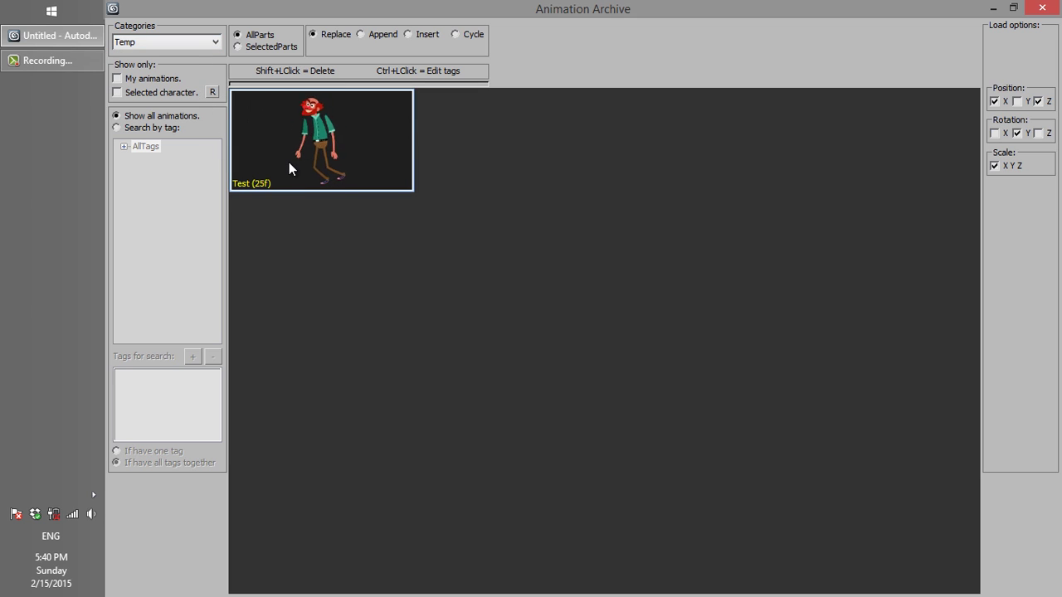
{"action": "left_click", "coordinate": [215, 42]}
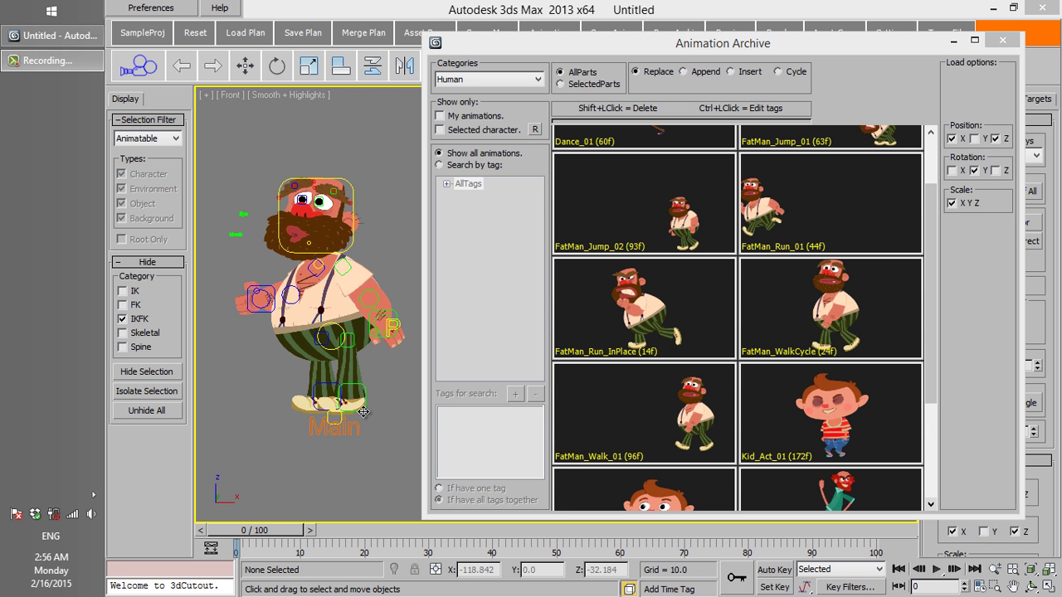
Step: Select the fat man's head controller and load FatMan_Run_InPlace onto the character with AllParts and Replace
{"action": "left_click", "coordinate": [363, 413]}
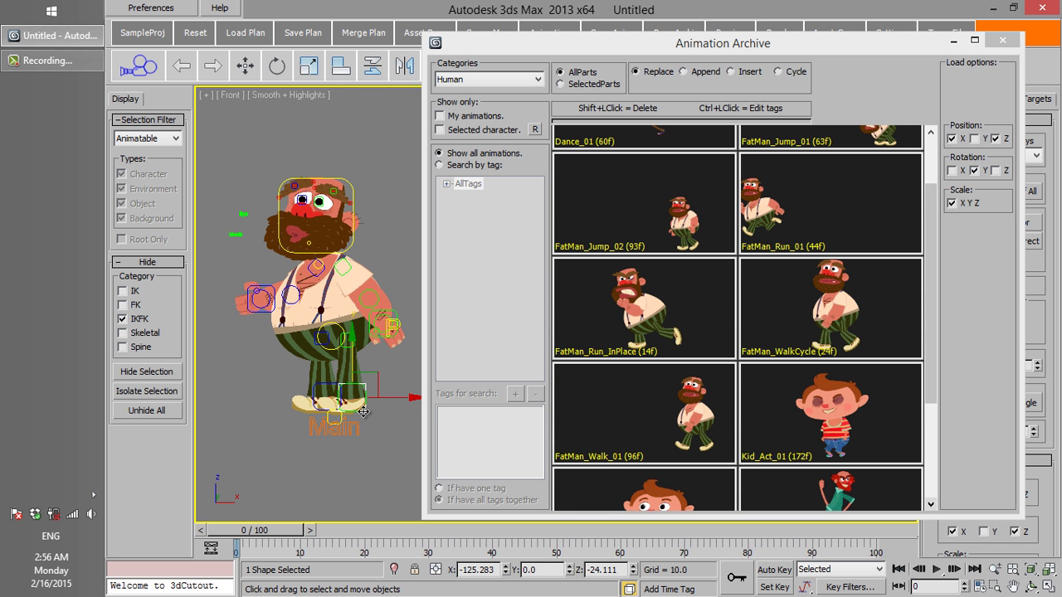
{"action": "left_click", "coordinate": [354, 240]}
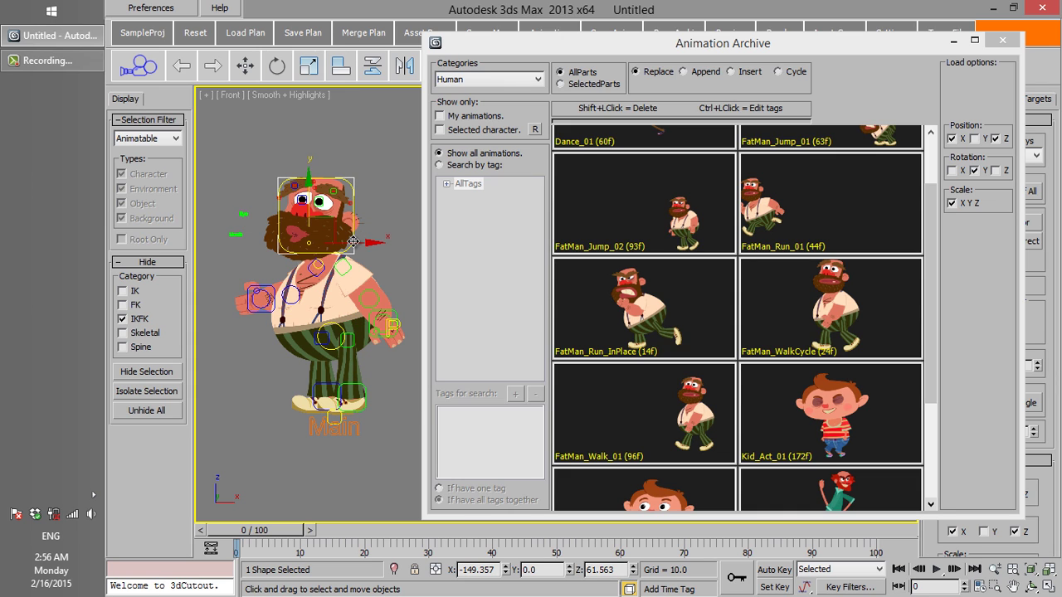
{"action": "left_click", "coordinate": [583, 317]}
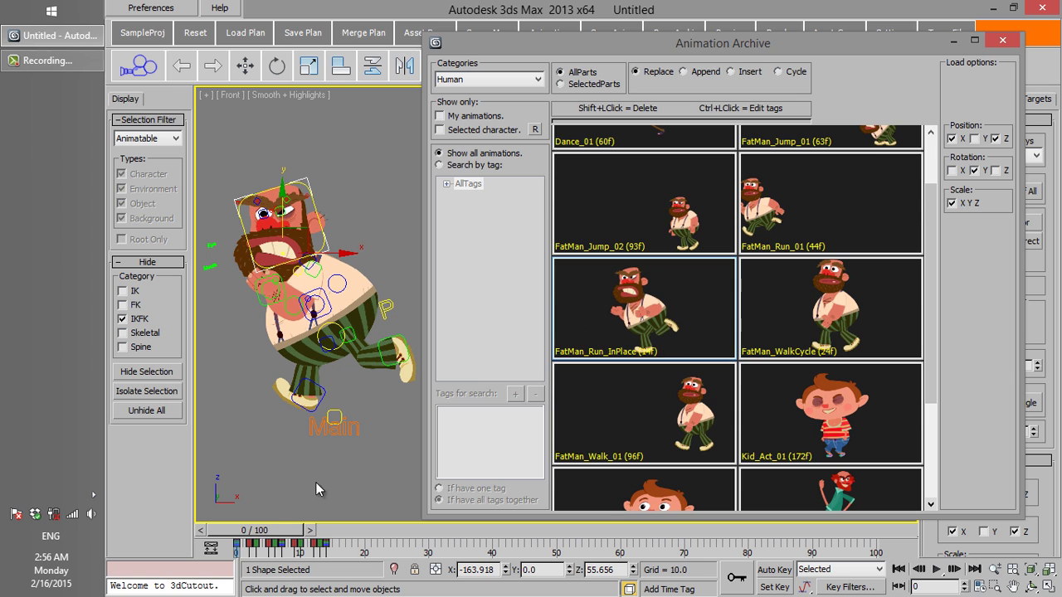
Step: Inspect the keys on the P controller, and shift the head controller's keys after frame 3 to about frames 15–25
{"action": "mouse_move", "coordinate": [267, 535]}
{"action": "left_mouse_down"}
{"action": "mouse_move", "coordinate": [410, 535]}
{"action": "mouse_move", "coordinate": [238, 535]}
{"action": "mouse_move", "coordinate": [275, 532]}
{"action": "mouse_move", "coordinate": [259, 531]}
{"action": "left_mouse_up"}
{"action": "left_click", "coordinate": [383, 311]}
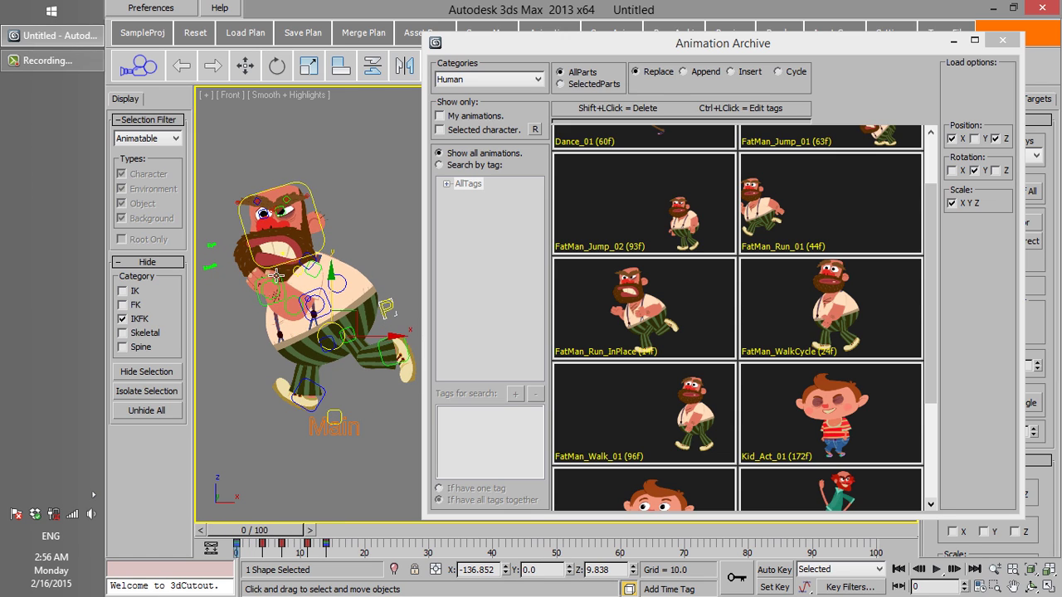
{"action": "left_click", "coordinate": [322, 236]}
{"action": "left_click_drag", "start_coordinate": [334, 550], "coordinate": [265, 535]}
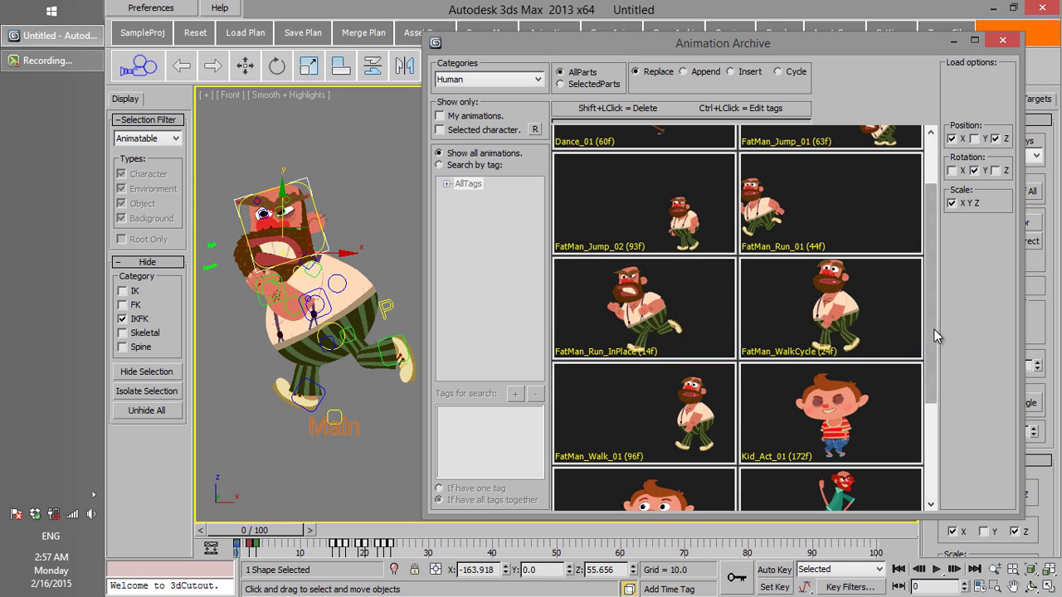
Step: Load FatMan_Walk_01 onto the fat man with AllParts and Replace, and minimize the Animation Archive
{"action": "scroll", "coordinate": [934, 329], "scroll_direction": "down", "scroll_amount": 1}
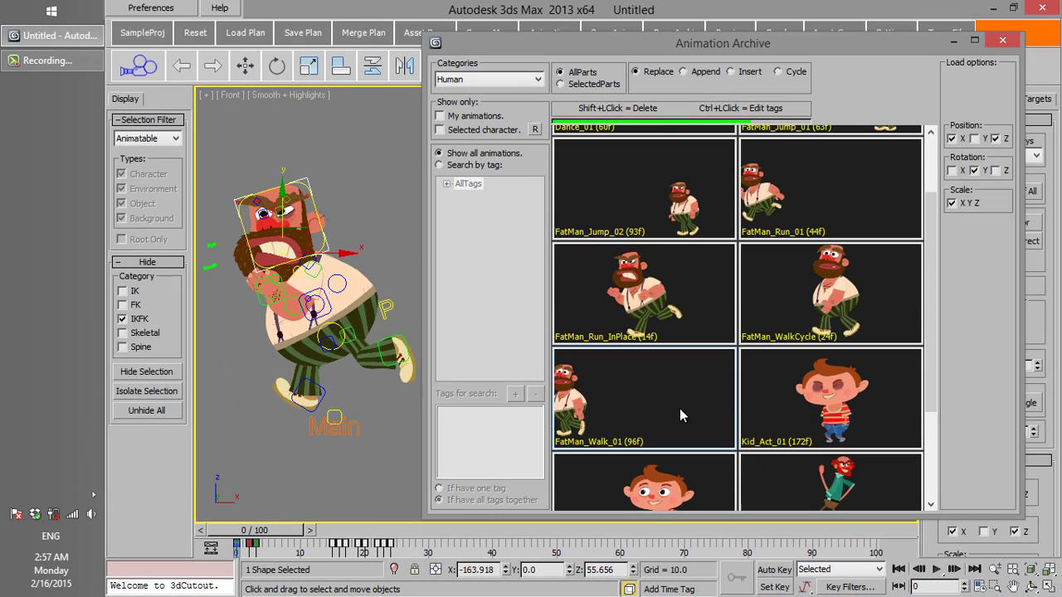
{"action": "left_click", "coordinate": [679, 408]}
{"action": "left_click", "coordinate": [954, 41]}
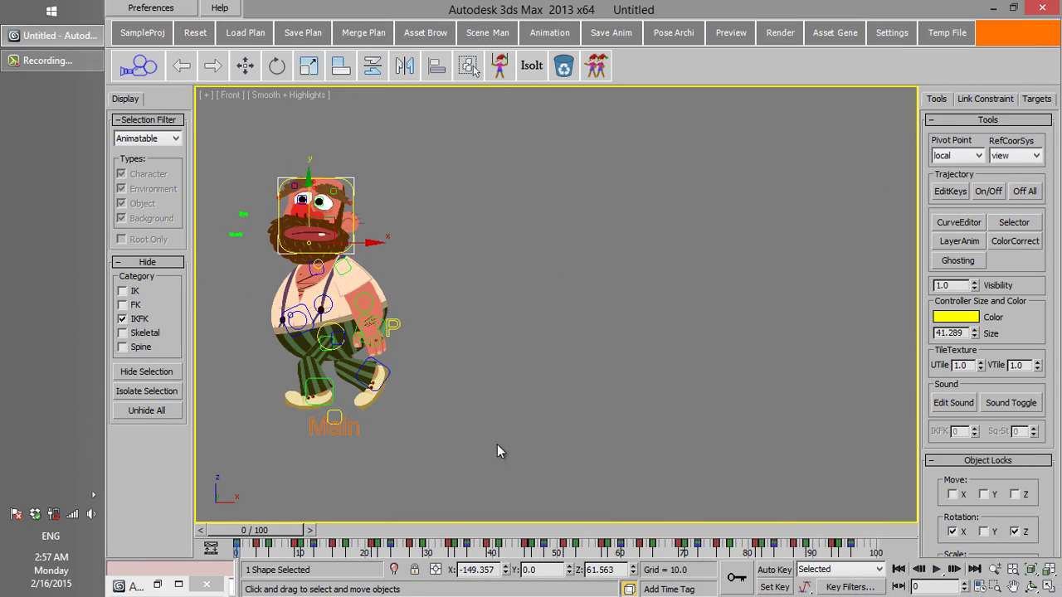
Step: Scrub through the walk animation up to frame 96 and return to frame 0
{"action": "left_click_drag", "start_coordinate": [264, 536], "coordinate": [864, 541]}
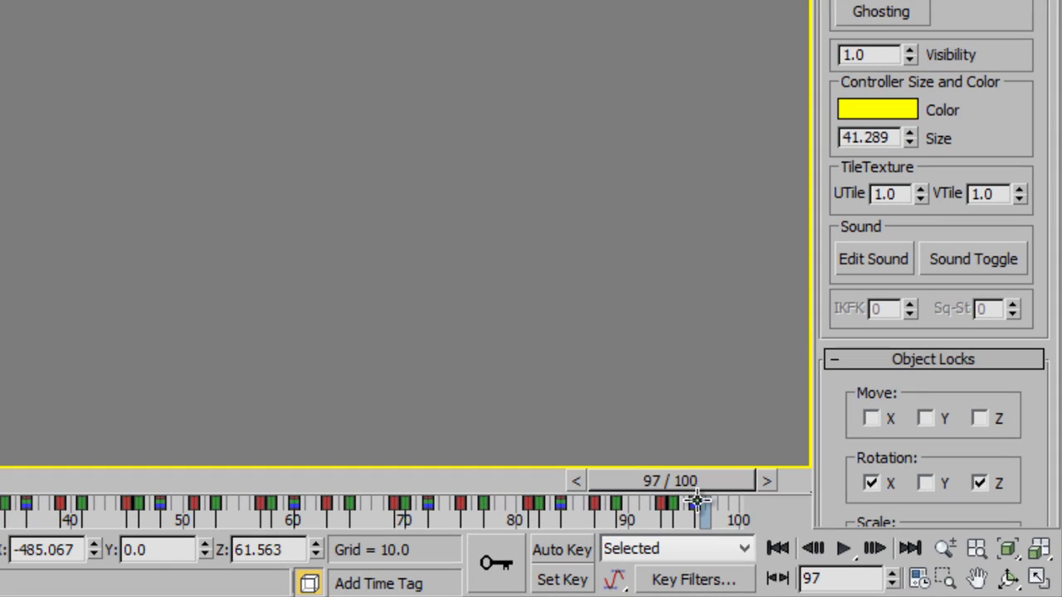
{"action": "left_click_drag", "start_coordinate": [739, 477], "coordinate": [730, 476]}
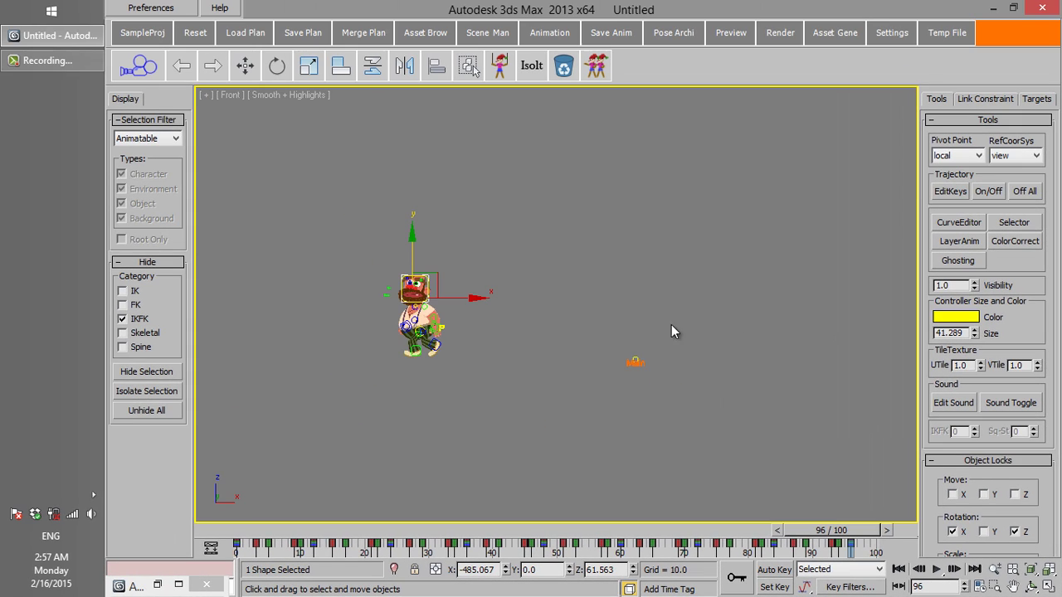
{"action": "left_click_drag", "start_coordinate": [265, 535], "coordinate": [237, 533]}
{"action": "middle_click_drag", "start_coordinate": [374, 349], "coordinate": [429, 236]}
{"action": "scroll", "coordinate": [343, 370], "scroll_direction": "up", "scroll_amount": 5}
Step: Select a group of the fat man's controllers and bring the Animation Archive back up
{"action": "left_click", "coordinate": [157, 585]}
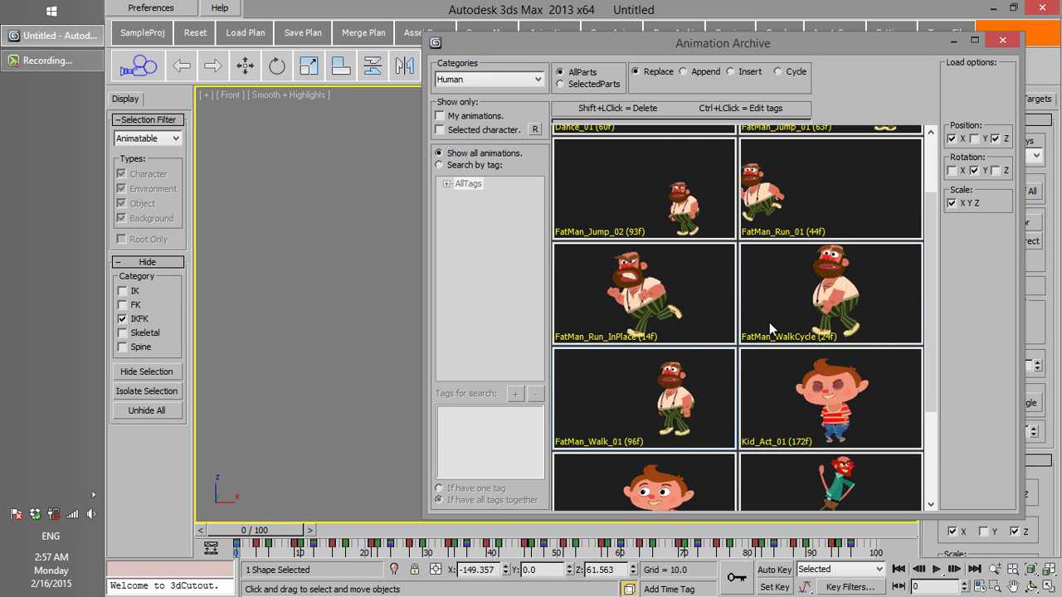
{"action": "left_click_drag", "start_coordinate": [929, 315], "coordinate": [935, 258]}
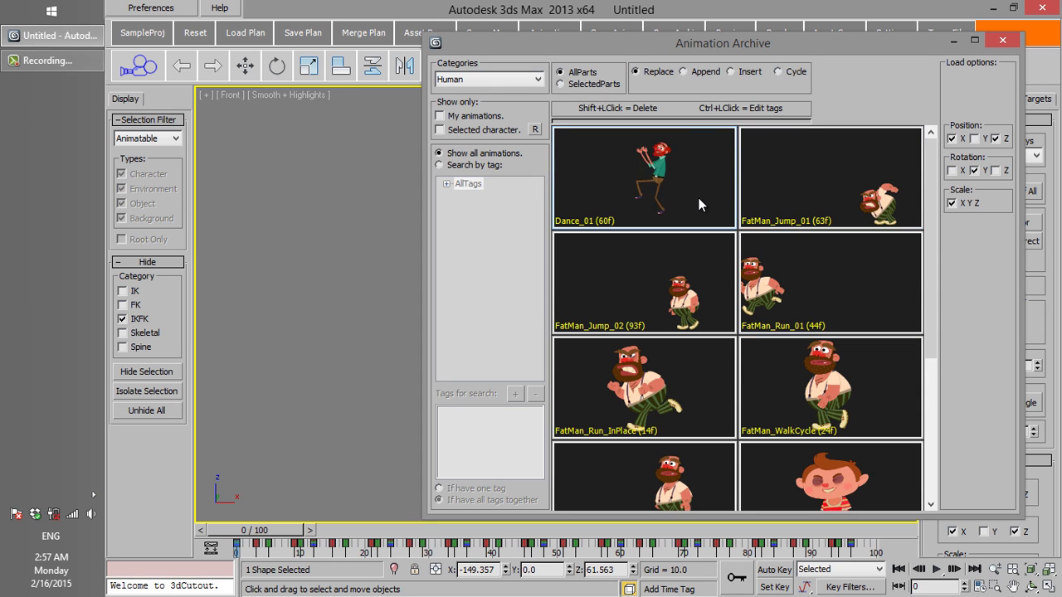
{"action": "left_click", "coordinate": [1002, 40]}
{"action": "left_click_drag", "start_coordinate": [780, 274], "coordinate": [782, 277]}
{"action": "left_click", "coordinate": [166, 581]}
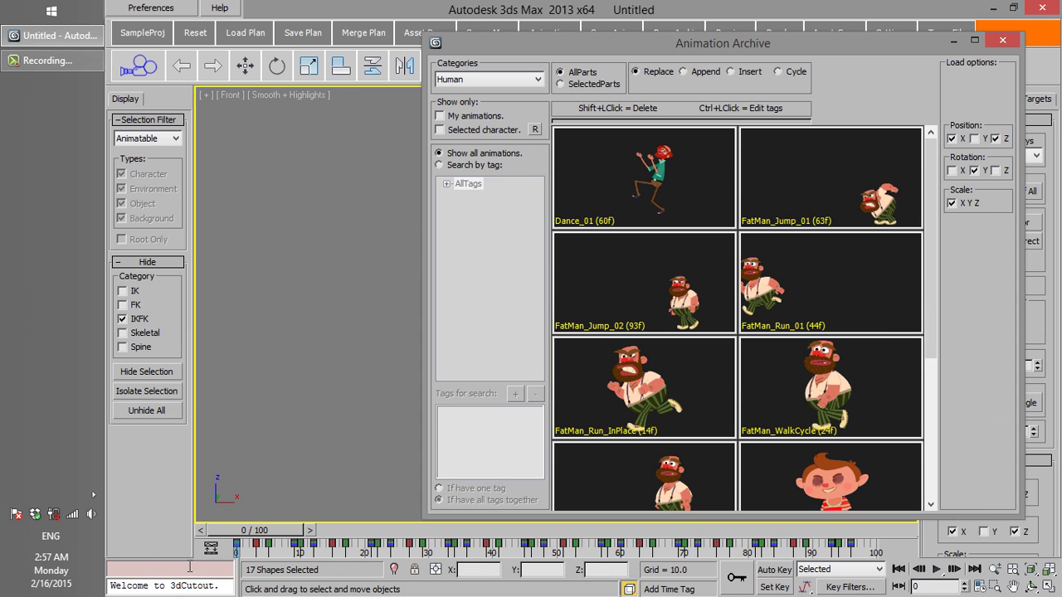
Step: Load Dance_01 onto SelectedParts only, minimize the archive and scrub the timeline to review the motion
{"action": "left_click", "coordinate": [561, 84]}
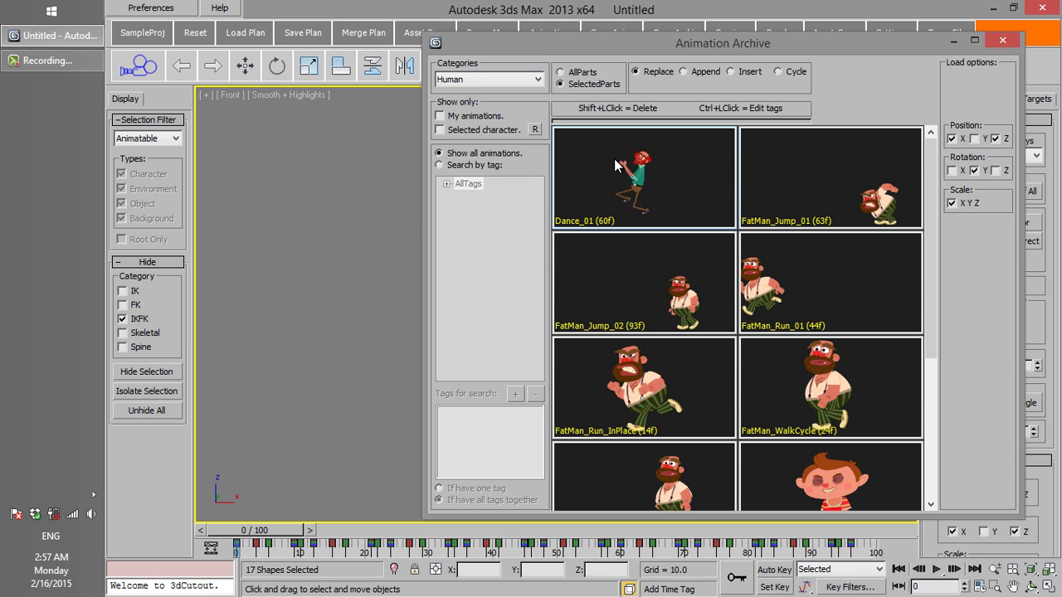
{"action": "left_click", "coordinate": [613, 158]}
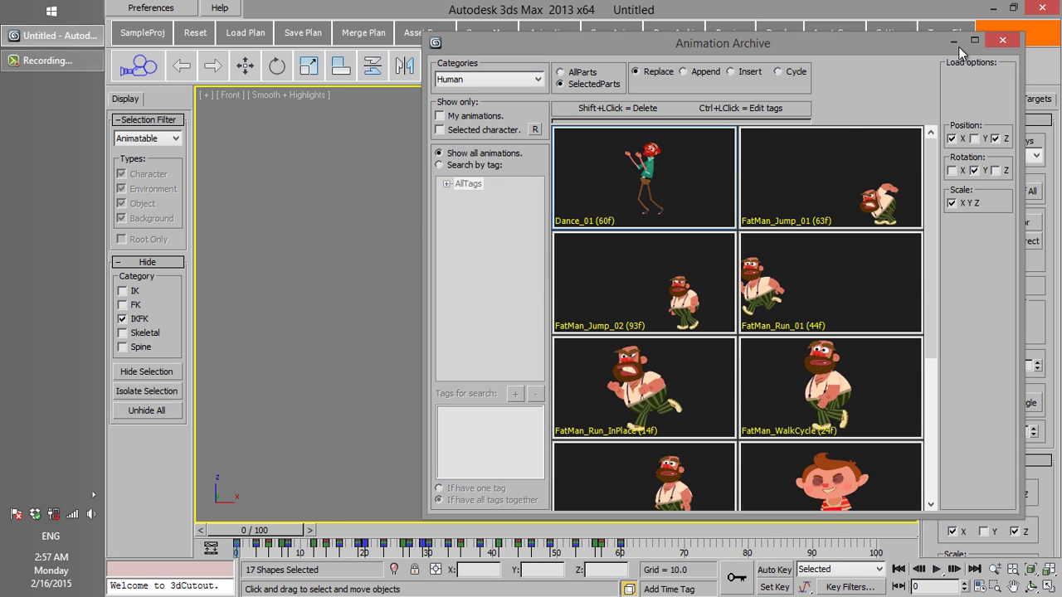
{"action": "left_click", "coordinate": [953, 42]}
{"action": "left_click_drag", "start_coordinate": [286, 532], "coordinate": [662, 498]}
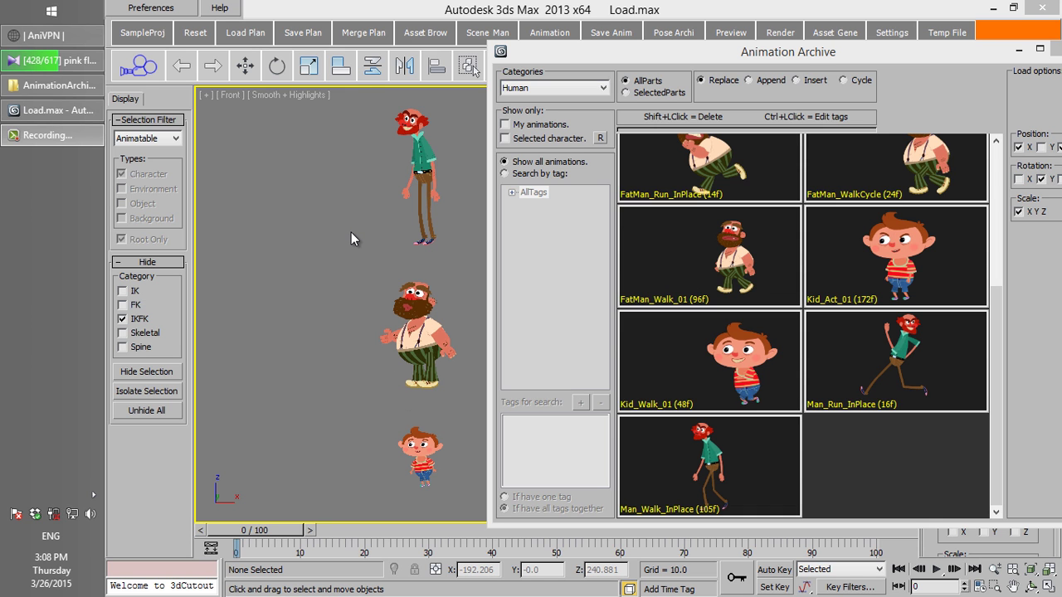
Step: Load Kid_Walk_01 onto the fat man with AllParts and Replace, and scrub the timeline to review the motion
{"action": "middle_click_drag", "start_coordinate": [351, 233], "coordinate": [408, 232]}
{"action": "scroll", "coordinate": [340, 368], "scroll_direction": "up", "scroll_amount": 3}
{"action": "middle_click_drag", "start_coordinate": [447, 362], "coordinate": [437, 306]}
{"action": "middle_click_drag", "start_coordinate": [438, 425], "coordinate": [429, 363]}
{"action": "scroll", "coordinate": [429, 364], "scroll_direction": "down", "scroll_amount": 3}
{"action": "middle_click_drag", "start_coordinate": [334, 331], "coordinate": [354, 394]}
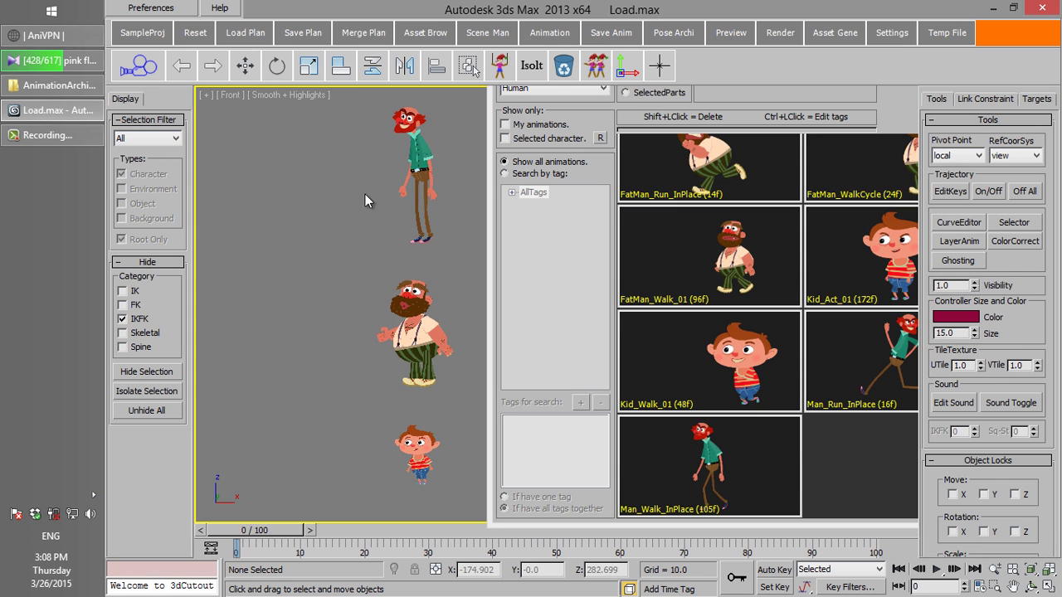
{"action": "left_click", "coordinate": [714, 104]}
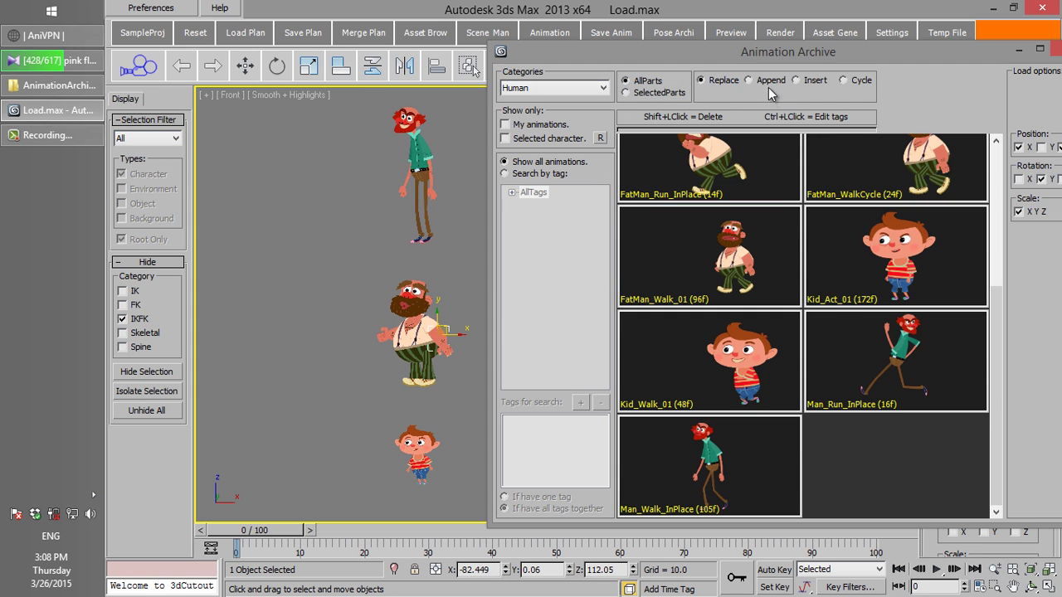
{"action": "left_click_drag", "start_coordinate": [749, 57], "coordinate": [735, 62]}
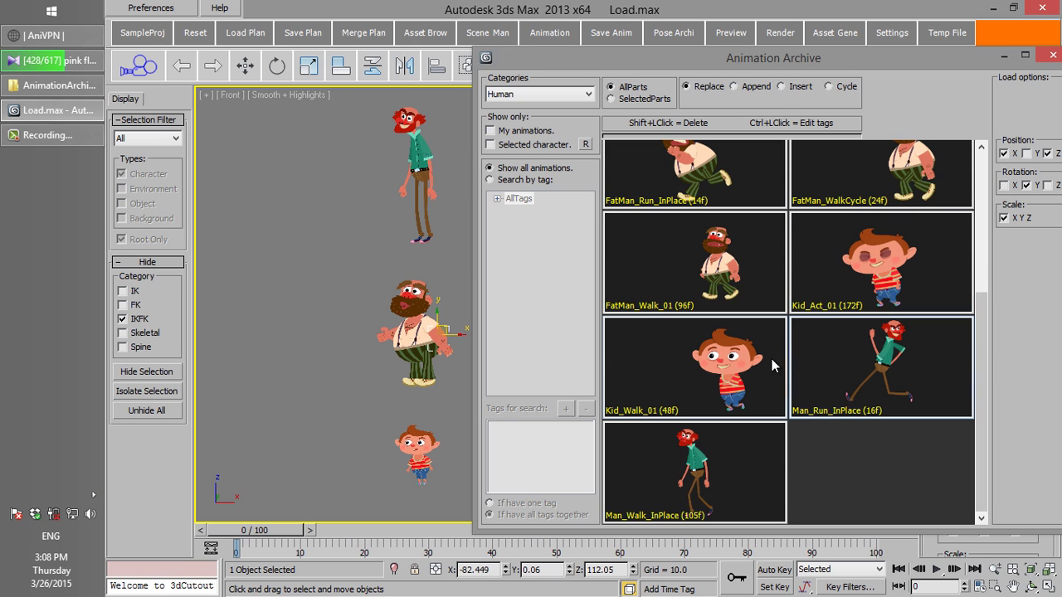
{"action": "left_click", "coordinate": [763, 362]}
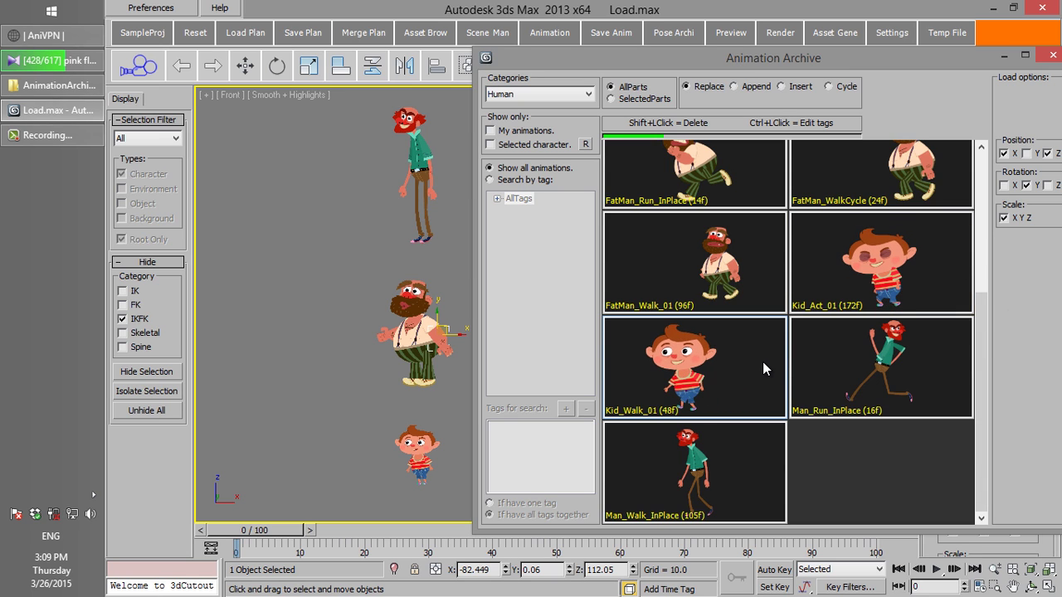
{"action": "left_click_drag", "start_coordinate": [315, 528], "coordinate": [198, 478]}
Step: Load FatMan_WalkCycle onto the tall man in the green shirt and scrub through the cycle
{"action": "left_click_drag", "start_coordinate": [981, 398], "coordinate": [982, 257]}
{"action": "left_click", "coordinate": [423, 154]}
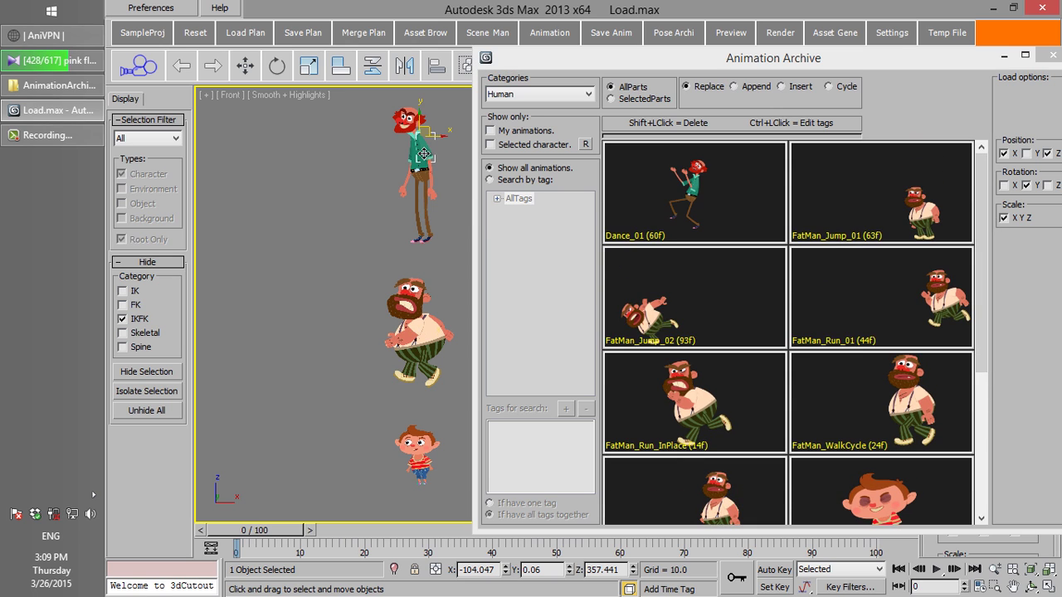
{"action": "left_click", "coordinate": [926, 388]}
{"action": "left_click_drag", "start_coordinate": [270, 529], "coordinate": [205, 513]}
Step: Load FatMan_WalkCycle onto the fat man and the kid, and scrub the timeline to check the motion
{"action": "left_click", "coordinate": [874, 406]}
{"action": "left_click", "coordinate": [417, 449]}
{"action": "left_click", "coordinate": [818, 388]}
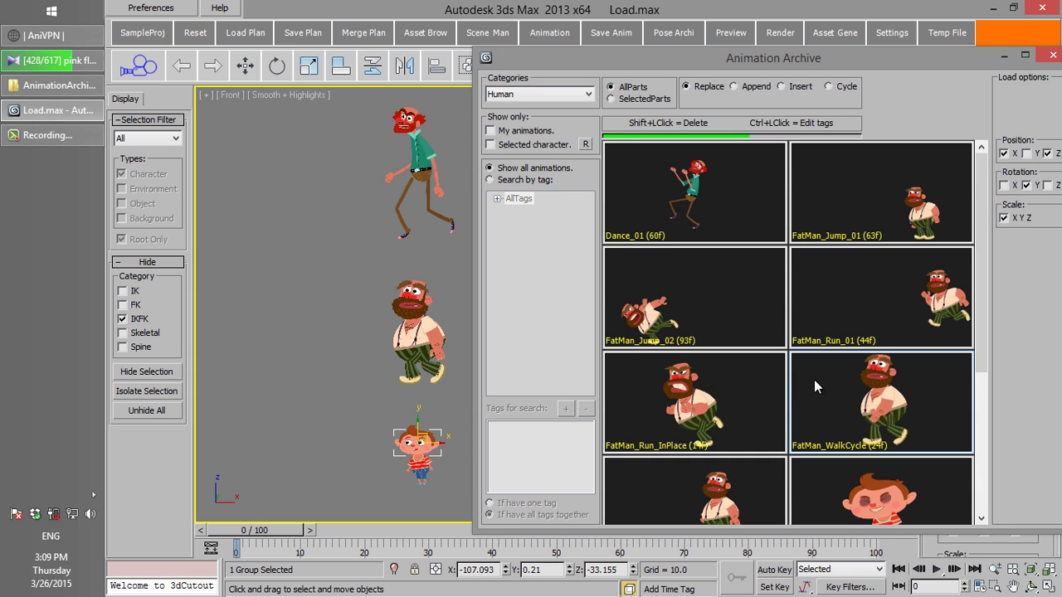
{"action": "left_click_drag", "start_coordinate": [259, 529], "coordinate": [202, 492]}
Step: Review the walk cycle up close on the kid, the fat man and the tall man by scrubbing the timeline
{"action": "scroll", "coordinate": [448, 415], "scroll_direction": "up", "scroll_amount": 5}
{"action": "middle_click_drag", "start_coordinate": [448, 415], "coordinate": [584, 182]}
{"action": "left_click_drag", "start_coordinate": [277, 530], "coordinate": [233, 528]}
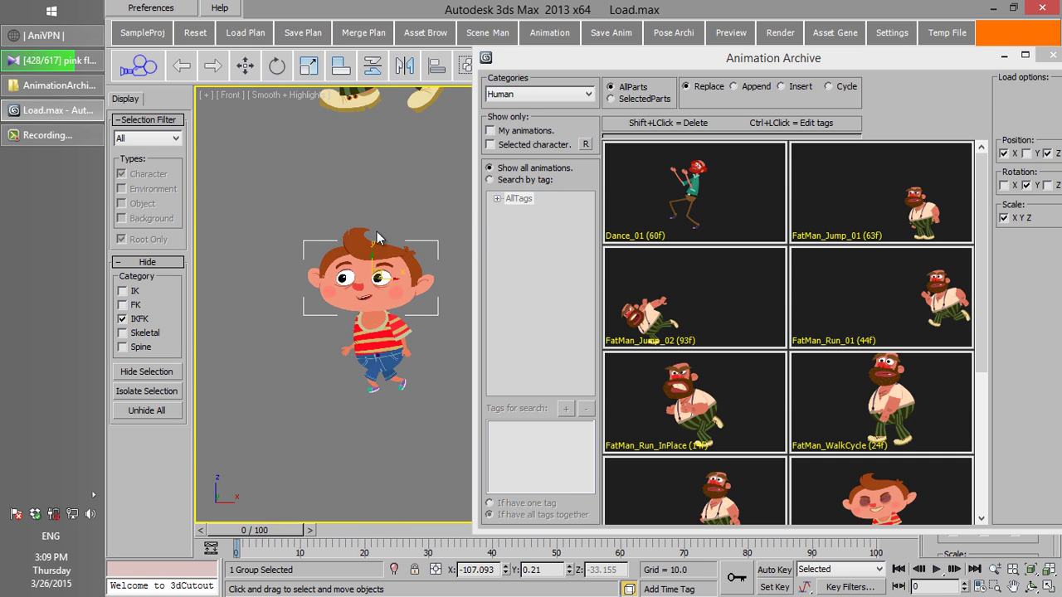
{"action": "middle_click_drag", "start_coordinate": [376, 238], "coordinate": [375, 557]}
{"action": "left_click_drag", "start_coordinate": [241, 530], "coordinate": [232, 500]}
{"action": "scroll", "coordinate": [336, 320], "scroll_direction": "down", "scroll_amount": 2}
{"action": "middle_click_drag", "start_coordinate": [336, 320], "coordinate": [316, 281]}
{"action": "left_click_drag", "start_coordinate": [294, 532], "coordinate": [237, 531]}
{"action": "middle_click_drag", "start_coordinate": [399, 203], "coordinate": [379, 415]}
{"action": "left_click_drag", "start_coordinate": [274, 532], "coordinate": [220, 498]}
Step: Show the controllers, minimize the Animation Archive and, with Auto Key on, adjust the tall man's hip controller at frame 0
{"action": "key", "text": "shift+s"}
{"action": "left_click", "coordinate": [382, 301]}
{"action": "left_click", "coordinate": [1003, 54]}
{"action": "scroll", "coordinate": [820, 290], "scroll_direction": "up", "scroll_amount": 3}
{"action": "left_click", "coordinate": [770, 570]}
{"action": "left_click_drag", "start_coordinate": [655, 274], "coordinate": [665, 268]}
Step: Copy the hip controller's frame 0 key to frame 24, scrub to check the loop, and turn Auto Key off
{"action": "left_click_drag", "start_coordinate": [245, 541], "coordinate": [226, 555]}
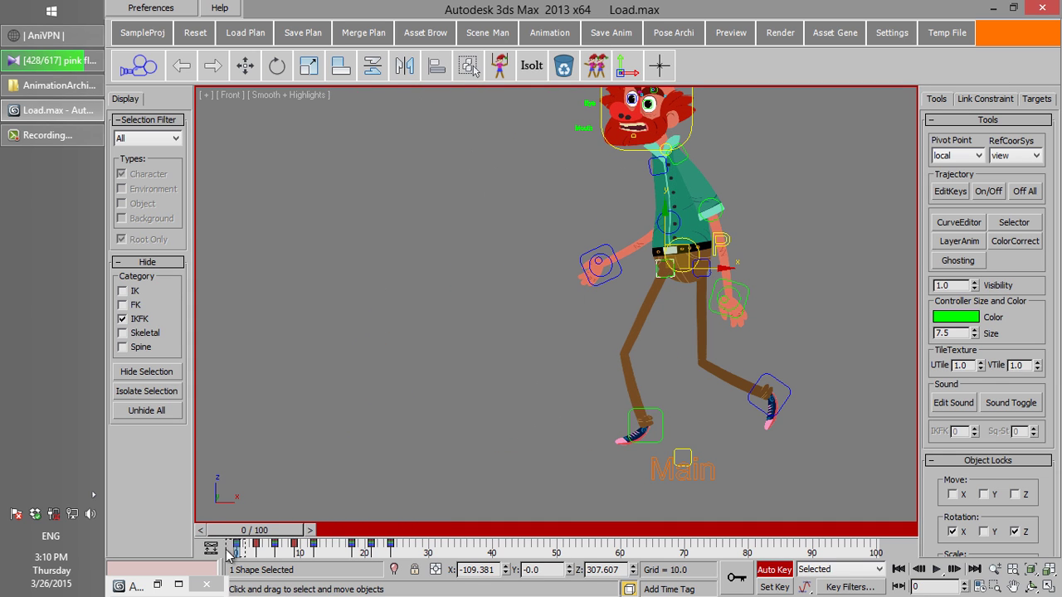
{"action": "left_click_drag", "start_coordinate": [282, 531], "coordinate": [217, 521]}
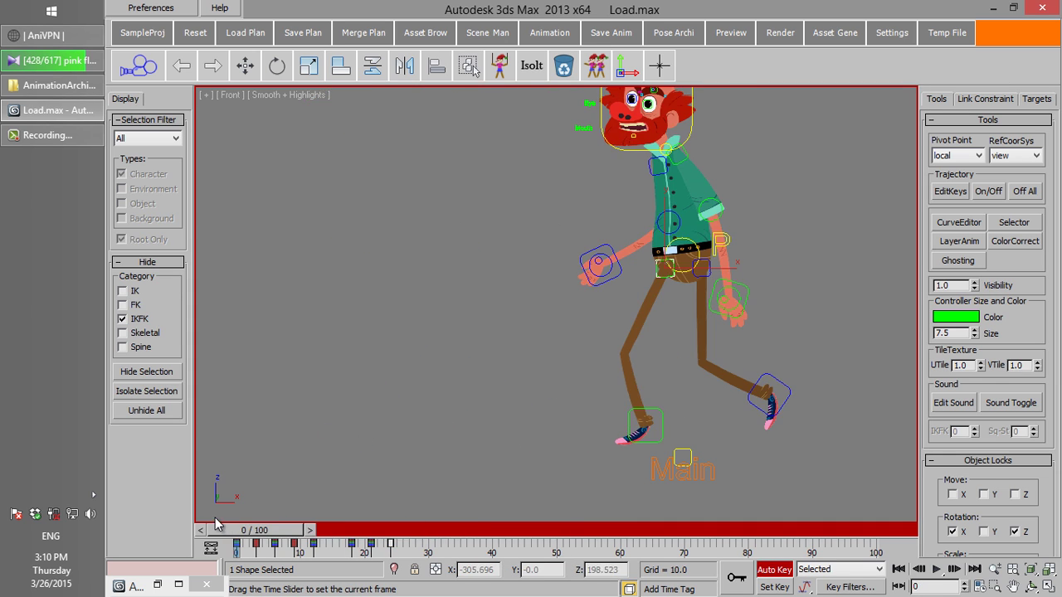
{"action": "scroll", "coordinate": [680, 299], "scroll_direction": "down", "scroll_amount": 5}
{"action": "left_click", "coordinate": [774, 570]}
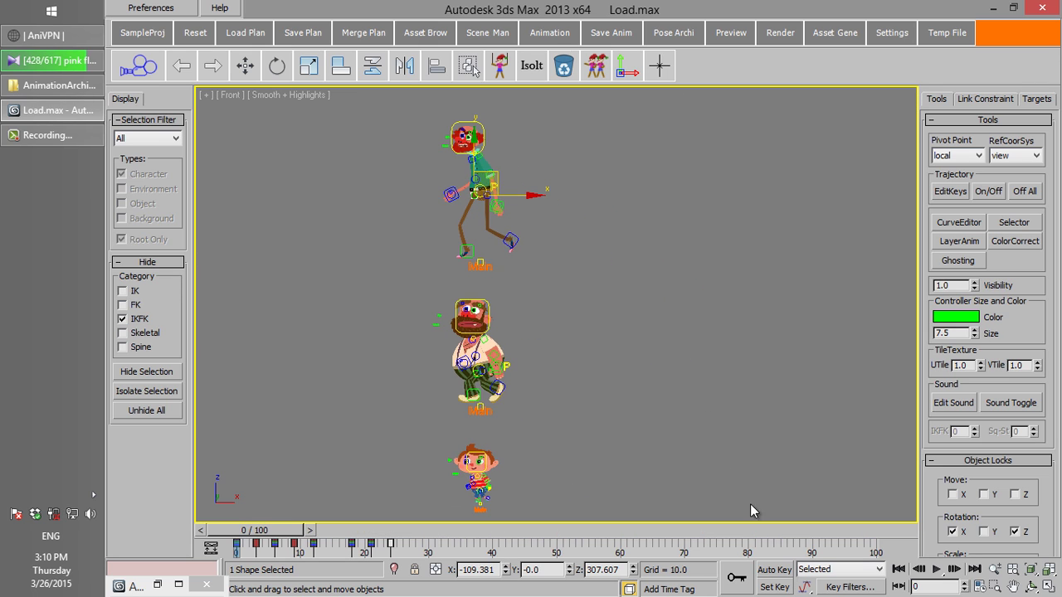
Step: Hide the controllers, bring back the Animation Archive and load Kid_Act_01 onto the fat man with AllParts and Replace
{"action": "key", "text": "shift+s"}
{"action": "scroll", "coordinate": [663, 317], "scroll_direction": "up", "scroll_amount": 2}
{"action": "middle_click_drag", "start_coordinate": [628, 307], "coordinate": [644, 365]}
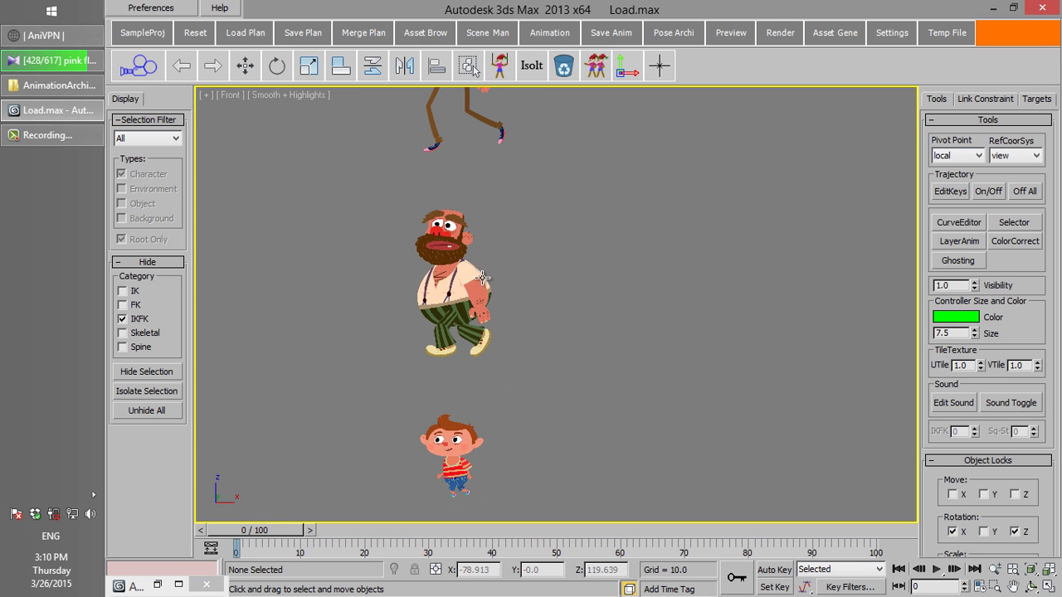
{"action": "left_click", "coordinate": [479, 281]}
{"action": "left_click", "coordinate": [468, 67]}
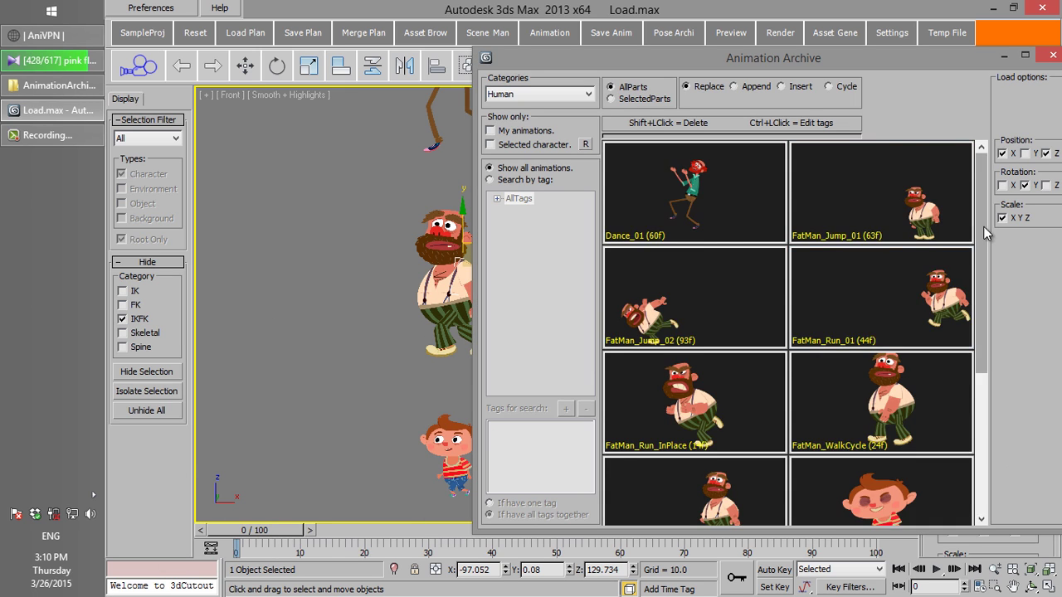
{"action": "scroll", "coordinate": [989, 365], "scroll_direction": "down", "scroll_amount": 5}
{"action": "mouse_move", "coordinate": [923, 287]}
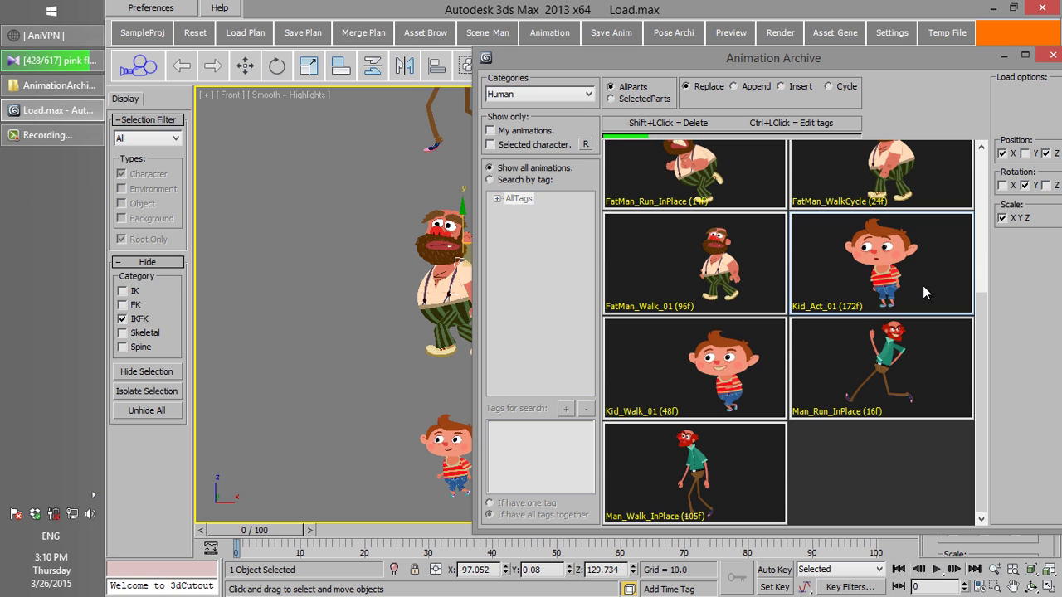
{"action": "left_click", "coordinate": [924, 287]}
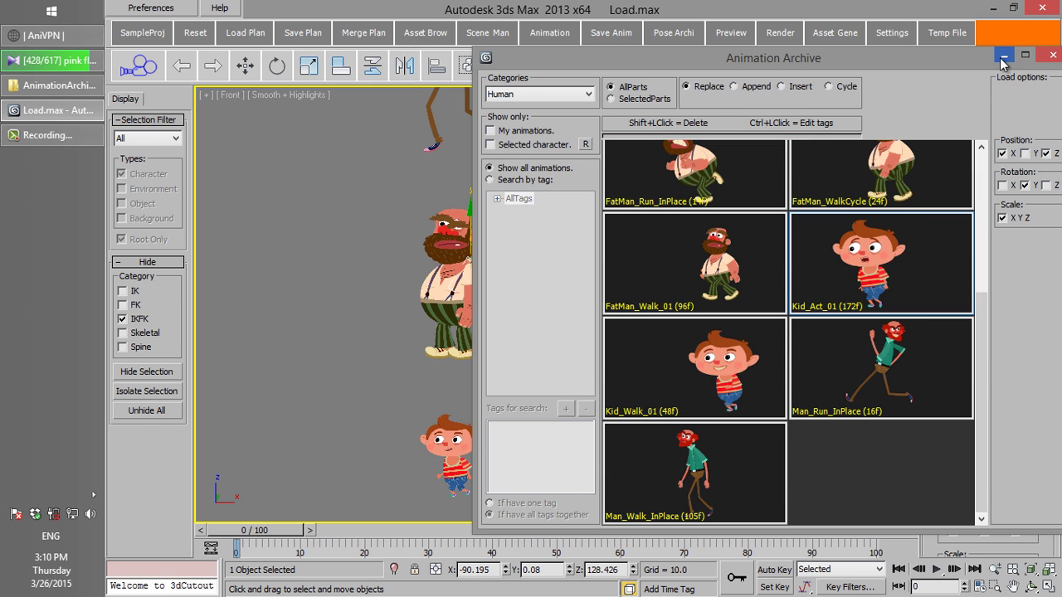
Step: Minimize the archive, scrub to frame 84 and display the targets of the fat man's mouth controller
{"action": "left_click", "coordinate": [1002, 56]}
{"action": "left_click_drag", "start_coordinate": [246, 528], "coordinate": [781, 538]}
{"action": "key", "text": "shift+s"}
{"action": "left_click", "coordinate": [399, 246]}
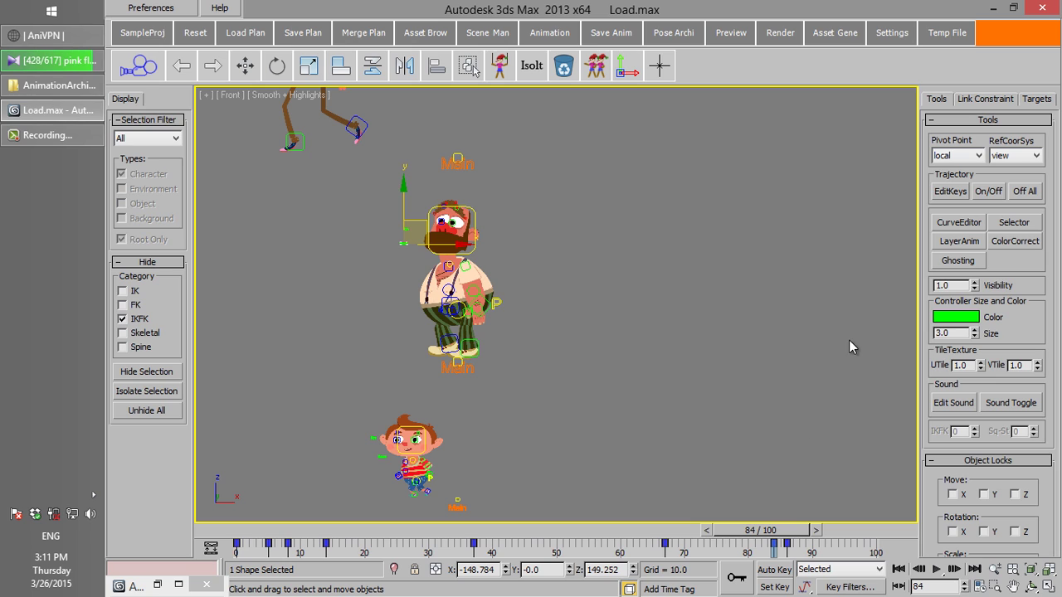
{"action": "left_click", "coordinate": [1035, 100]}
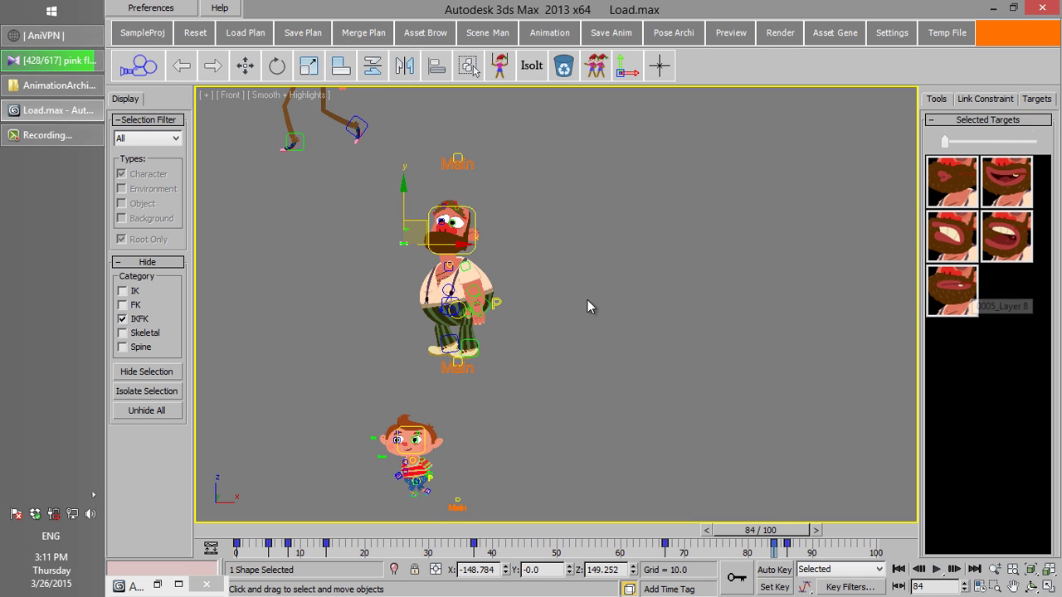
Step: Select the kid's mouth controller and examine its targets for comparison with the fat man's
{"action": "left_click", "coordinate": [382, 459]}
{"action": "middle_click_drag", "start_coordinate": [610, 383], "coordinate": [507, 345]}
{"action": "scroll", "coordinate": [691, 252], "scroll_direction": "up", "scroll_amount": 3}
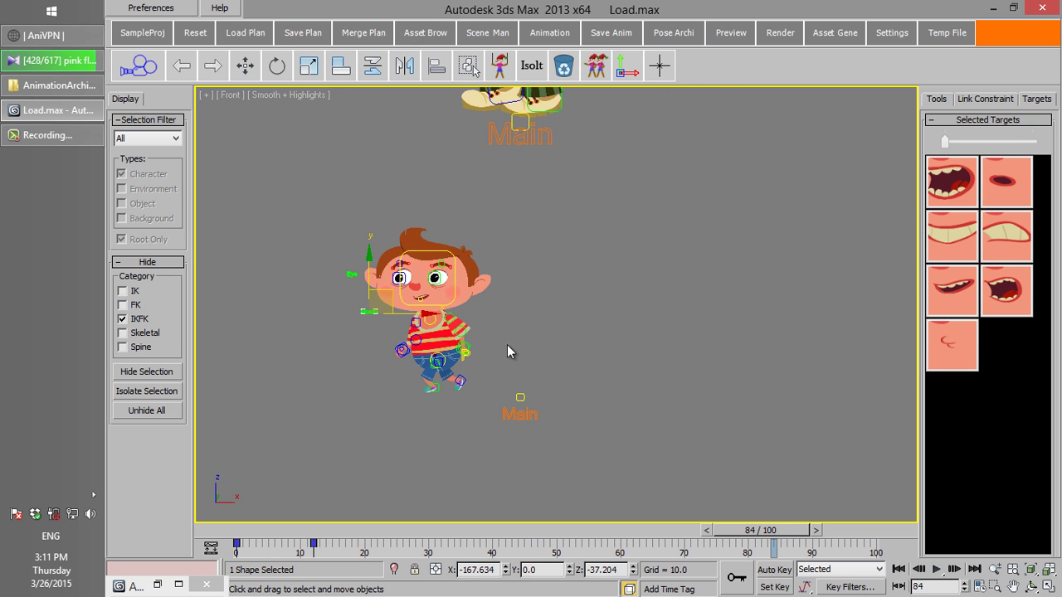
{"action": "scroll", "coordinate": [530, 324], "scroll_direction": "down", "scroll_amount": 5}
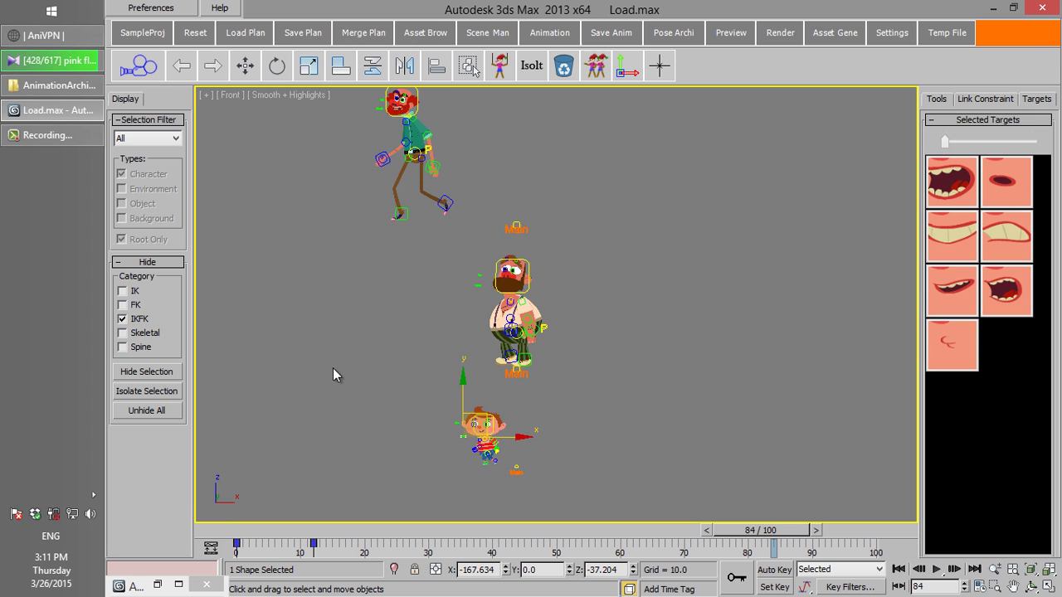
Step: Load Kid_Act_01 onto the kid from the Animation Archive, minimize the archive and frame the kid in the view
{"action": "left_click", "coordinate": [157, 584]}
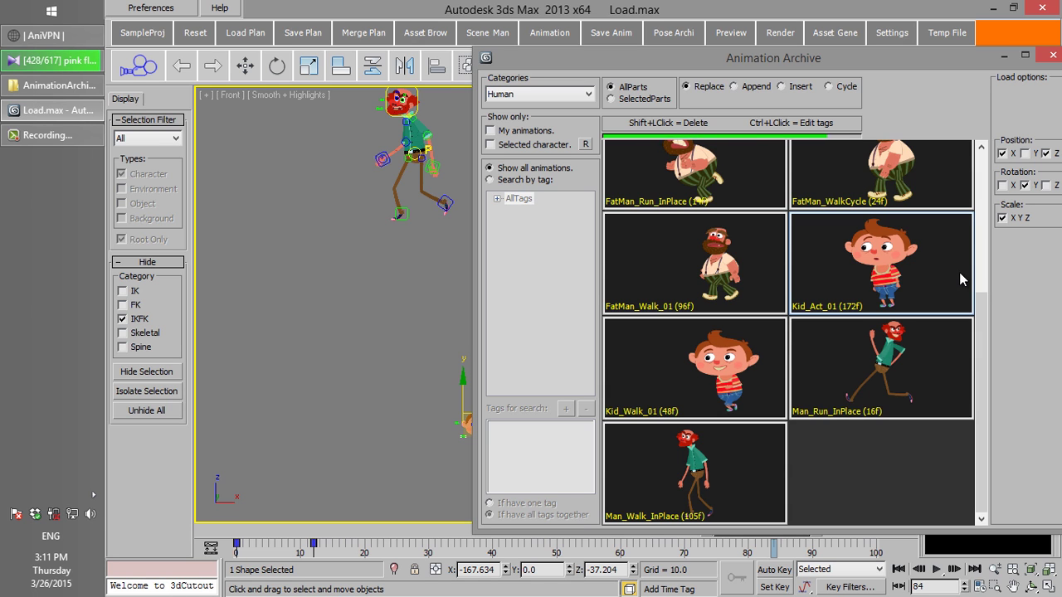
{"action": "left_click", "coordinate": [1004, 55]}
{"action": "middle_click_drag", "start_coordinate": [904, 215], "coordinate": [668, 249]}
{"action": "key", "text": "z"}
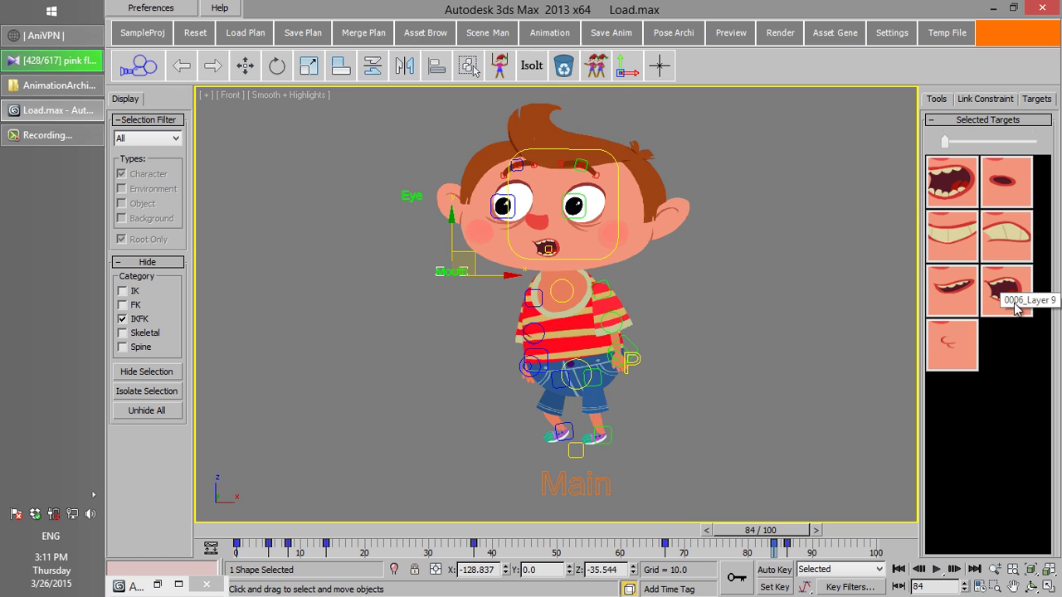
Step: Select the fat man's mouth controller again and examine his mouth and its available targets at frame 84
{"action": "middle_click_drag", "start_coordinate": [670, 213], "coordinate": [664, 324]}
{"action": "scroll", "coordinate": [663, 324], "scroll_direction": "down", "scroll_amount": 5}
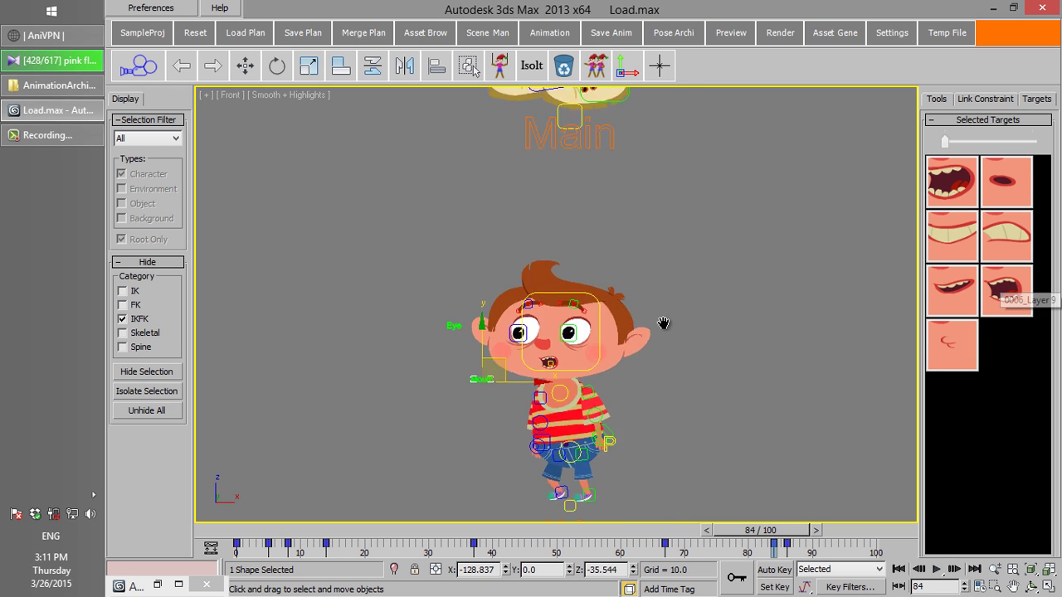
{"action": "middle_click_drag", "start_coordinate": [590, 197], "coordinate": [622, 389]}
{"action": "left_click", "coordinate": [521, 262]}
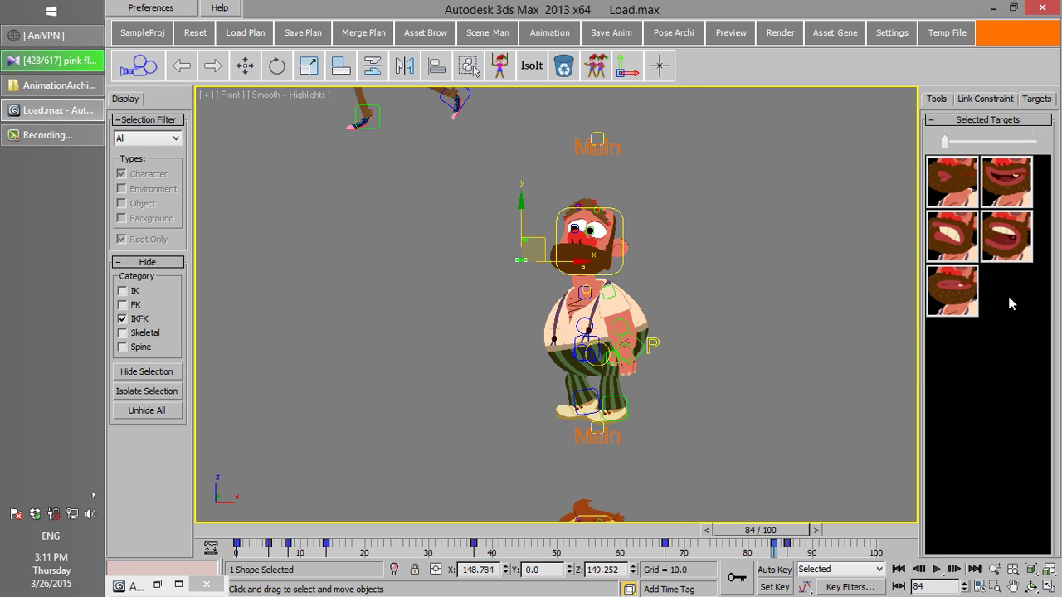
{"action": "scroll", "coordinate": [711, 301], "scroll_direction": "down", "scroll_amount": 2}
{"action": "middle_click_drag", "start_coordinate": [718, 308], "coordinate": [732, 332]}
{"action": "scroll", "coordinate": [729, 329], "scroll_direction": "up", "scroll_amount": 4}
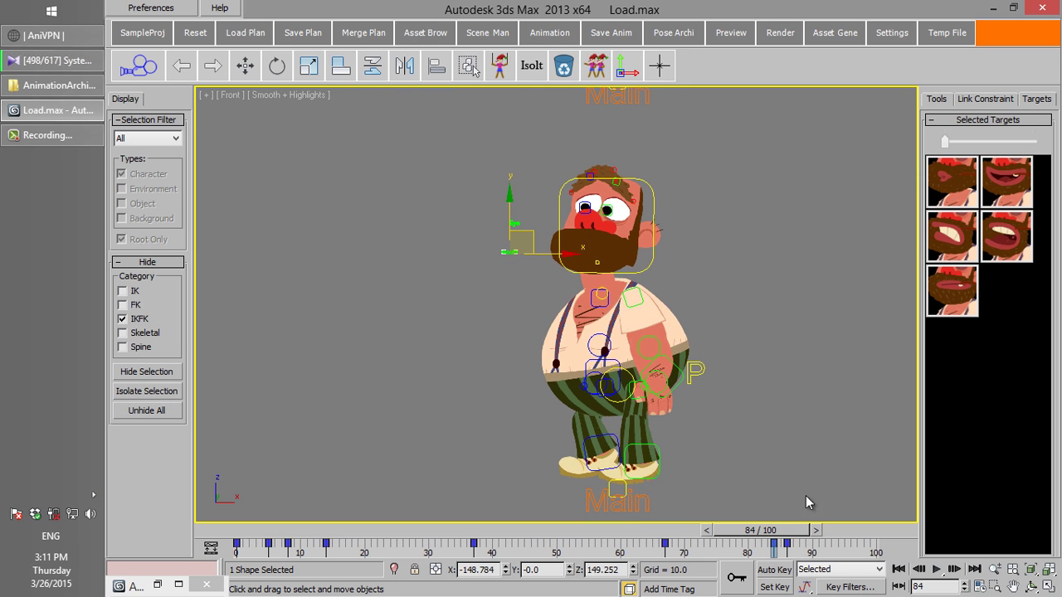
Step: Apply the last mouth target to the fat man around frame 84 and scrub nearby frames to check the mouth
{"action": "left_click", "coordinate": [941, 314]}
{"action": "scroll", "coordinate": [773, 308], "scroll_direction": "down", "scroll_amount": 3}
{"action": "left_click_drag", "start_coordinate": [778, 532], "coordinate": [793, 527]}
{"action": "left_click", "coordinate": [953, 304]}
{"action": "key", "text": "w"}
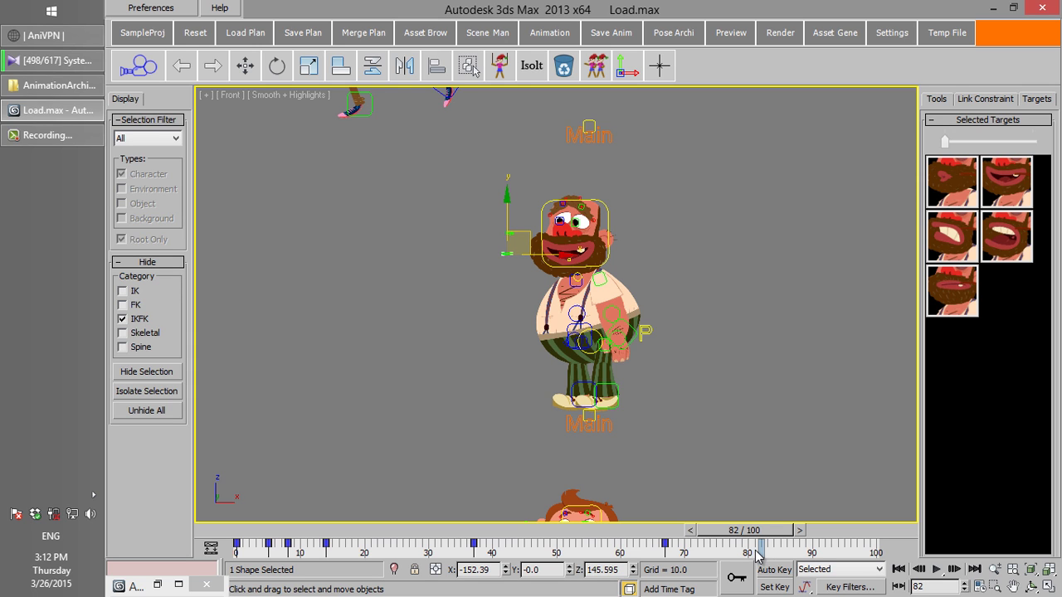
{"action": "left_click_drag", "start_coordinate": [759, 530], "coordinate": [789, 537]}
{"action": "scroll", "coordinate": [728, 329], "scroll_direction": "down", "scroll_amount": 5}
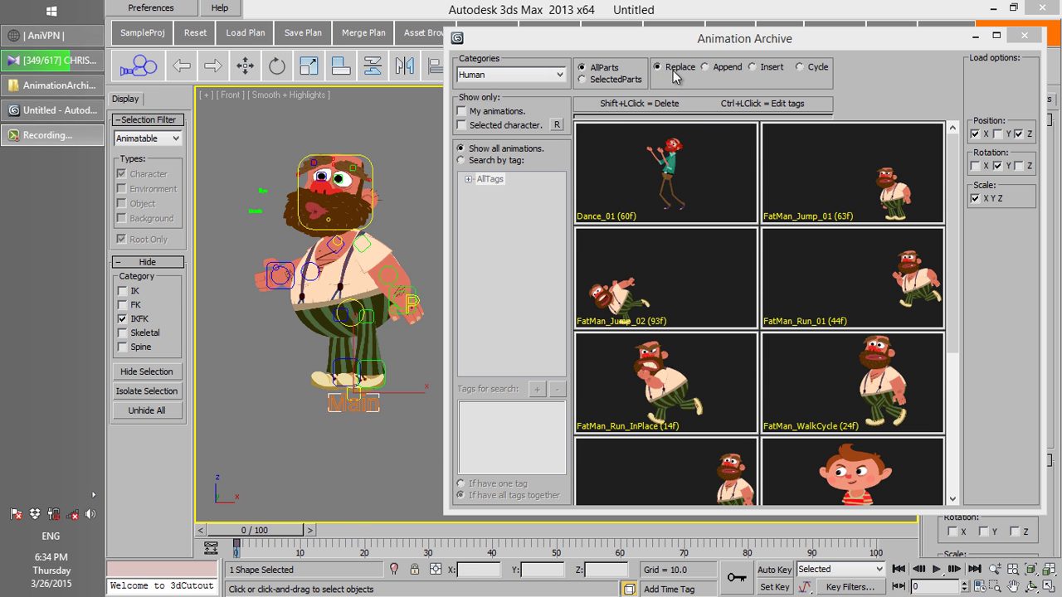
Step: Load FatMan_Jump_02 onto the fat man with AllParts and Replace, and scrub through the jump
{"action": "left_click", "coordinate": [704, 67]}
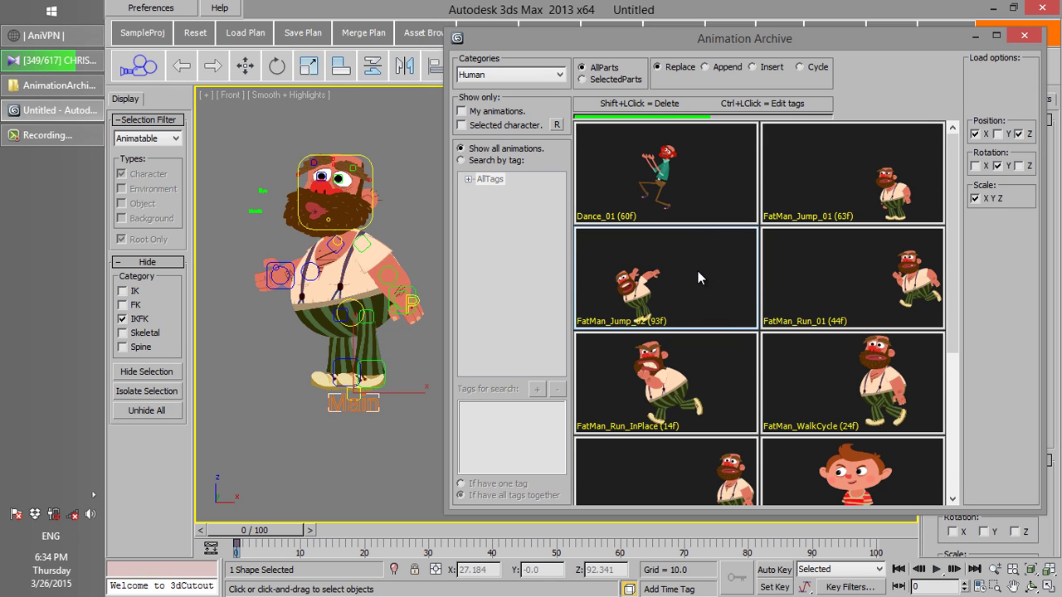
{"action": "left_click_drag", "start_coordinate": [311, 530], "coordinate": [373, 490]}
{"action": "scroll", "coordinate": [366, 402], "scroll_direction": "down", "scroll_amount": 2}
{"action": "middle_click_drag", "start_coordinate": [366, 402], "coordinate": [289, 406]}
{"action": "scroll", "coordinate": [290, 406], "scroll_direction": "down", "scroll_amount": 2}
{"action": "left_click_drag", "start_coordinate": [274, 533], "coordinate": [454, 236]}
{"action": "left_click_drag", "start_coordinate": [839, 537], "coordinate": [830, 531]}
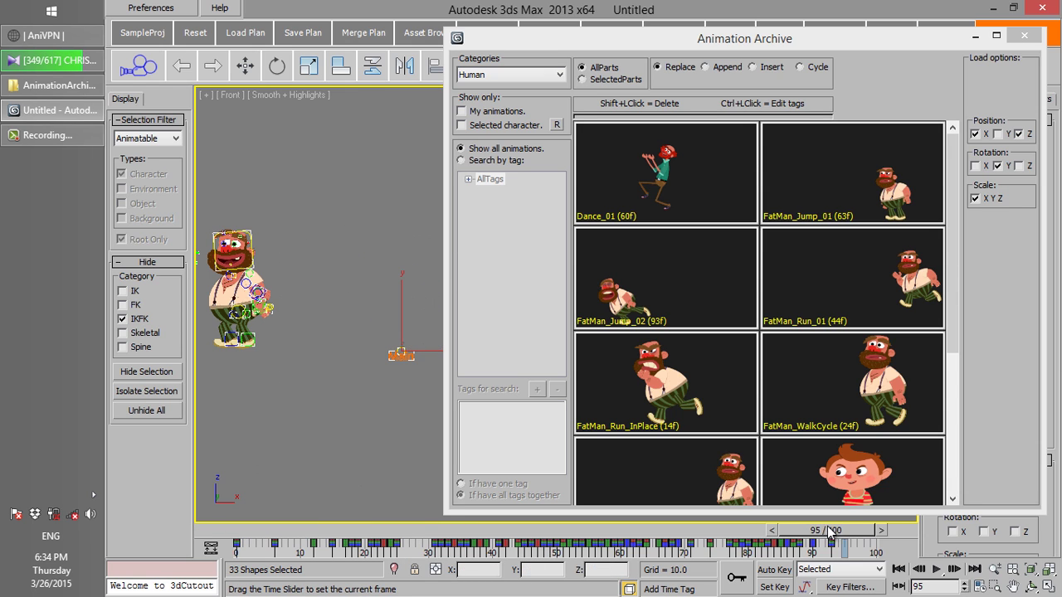
Step: Replace the fat man's animation with FatMan_Run_InPlace and scrub the timeline to review the run
{"action": "left_click", "coordinate": [724, 411]}
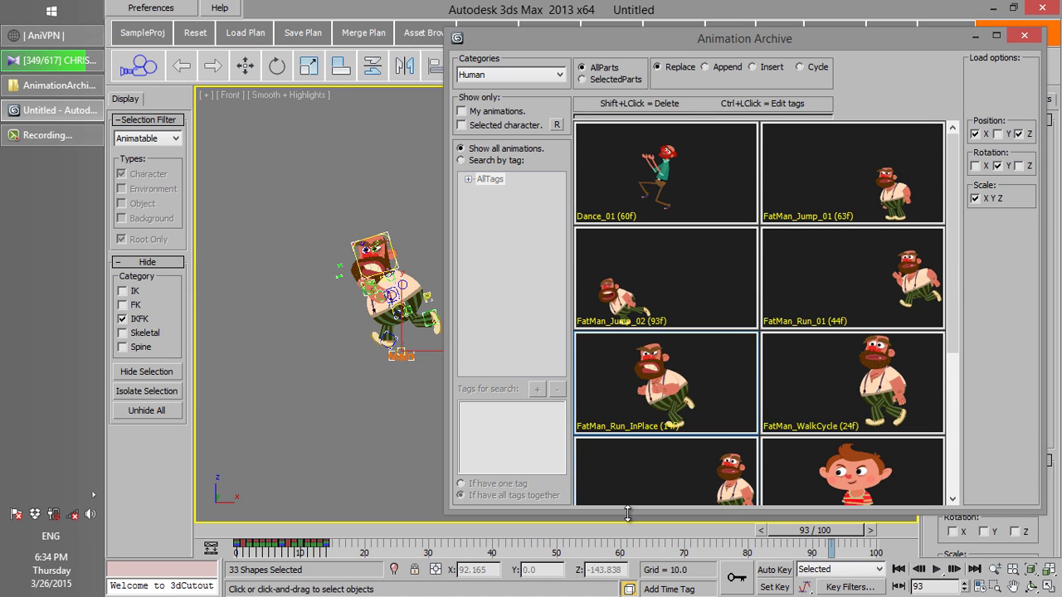
{"action": "left_click_drag", "start_coordinate": [843, 549], "coordinate": [710, 547]}
{"action": "left_click_drag", "start_coordinate": [397, 533], "coordinate": [374, 528]}
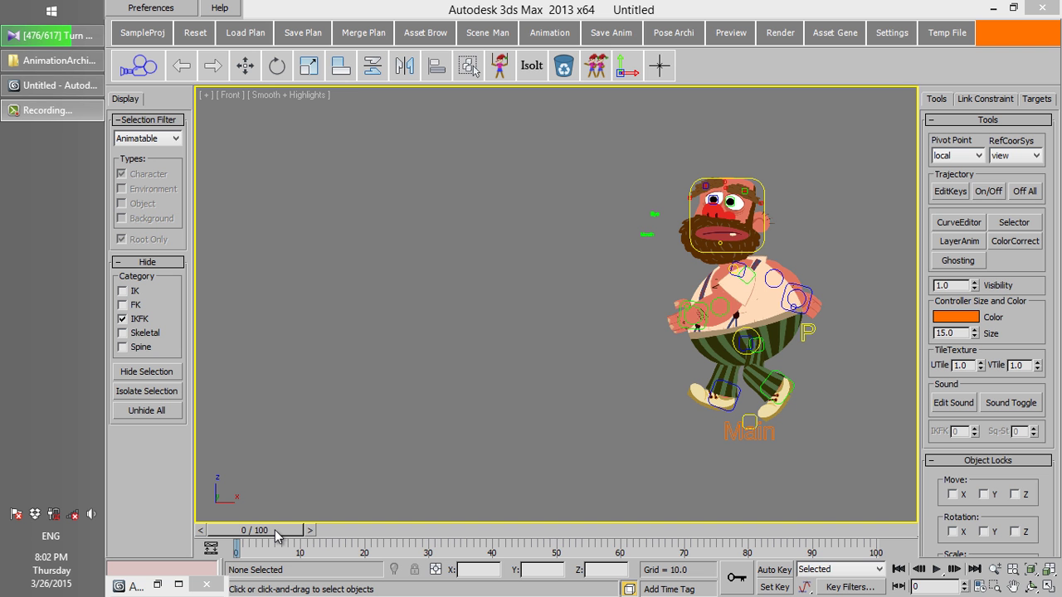
Step: Select all of the fat man's controllers and scrub through his walk animation to frame 80
{"action": "left_click_drag", "start_coordinate": [279, 529], "coordinate": [249, 516]}
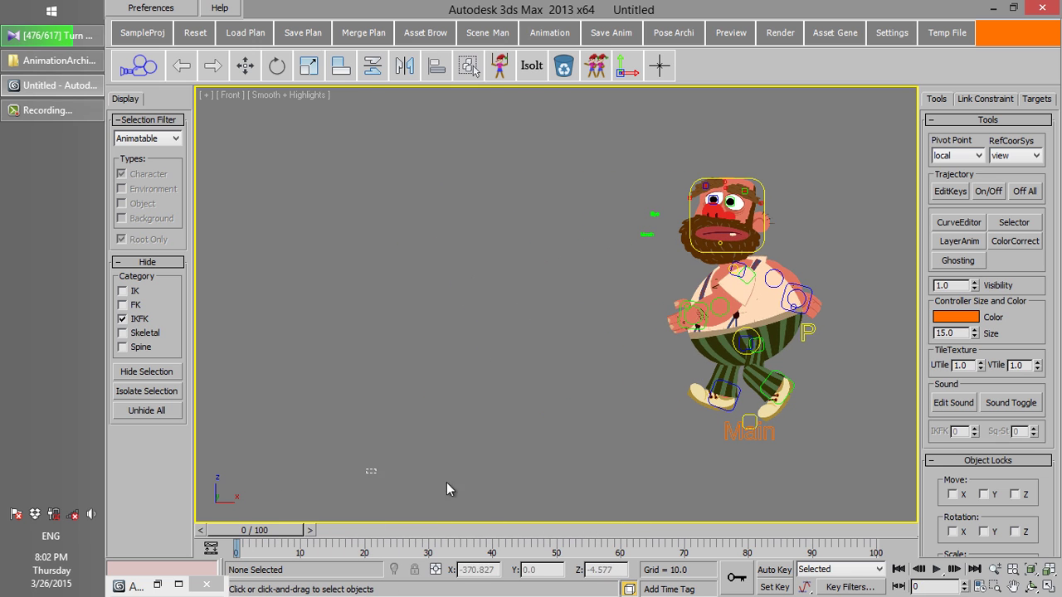
{"action": "left_click_drag", "start_coordinate": [869, 124], "coordinate": [845, 190]}
{"action": "left_click_drag", "start_coordinate": [285, 535], "coordinate": [767, 539]}
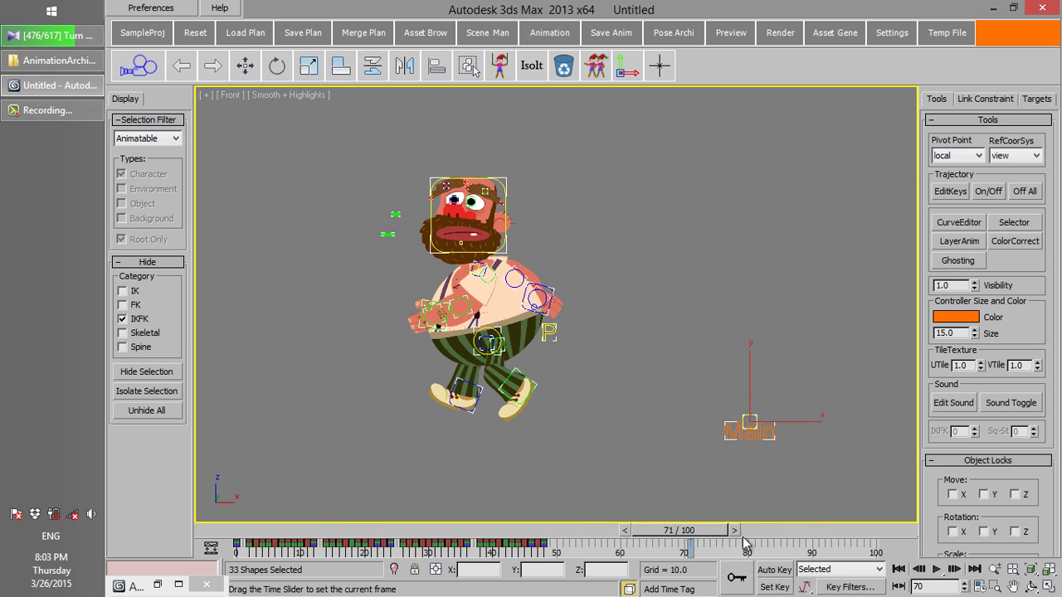
Step: Bring up the Animation Archive, choose Append with AllParts, preview FatMan_Jump_01 and minimize the archive
{"action": "left_click", "coordinate": [170, 584]}
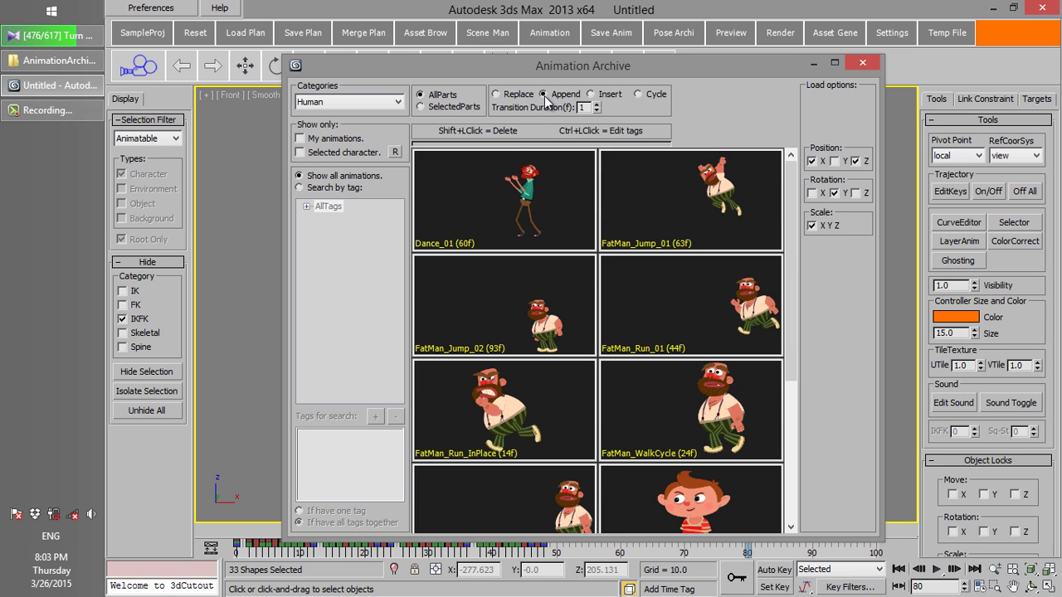
{"action": "left_click", "coordinate": [618, 180]}
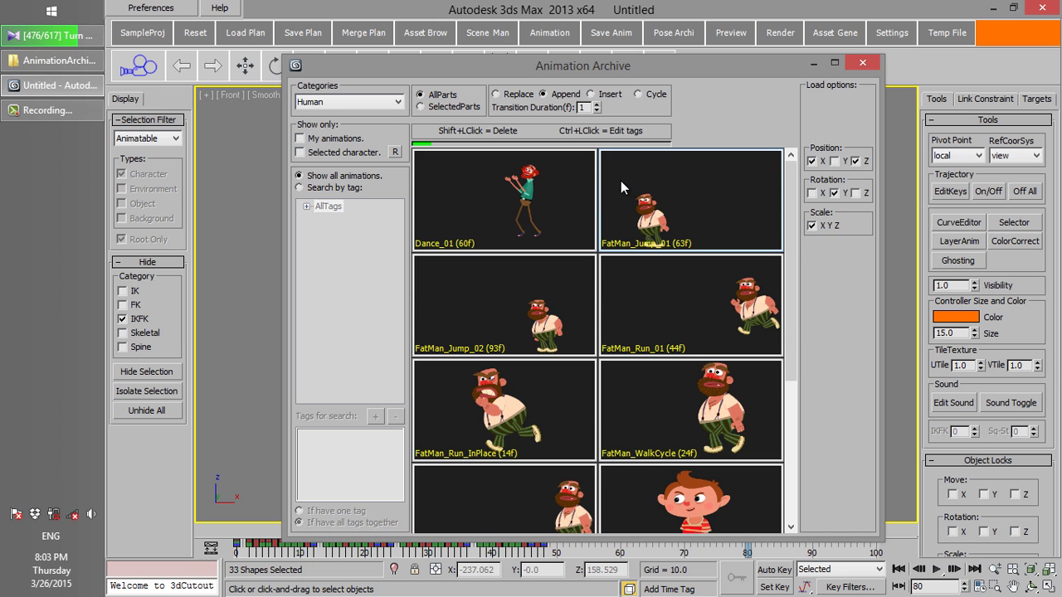
{"action": "left_click", "coordinate": [811, 65]}
Step: Move the timeline to frame 59, bring back the Animation Archive and set the Append transition duration to 10 frames
{"action": "left_click_drag", "start_coordinate": [749, 545], "coordinate": [608, 529]}
{"action": "key", "text": "comma"}
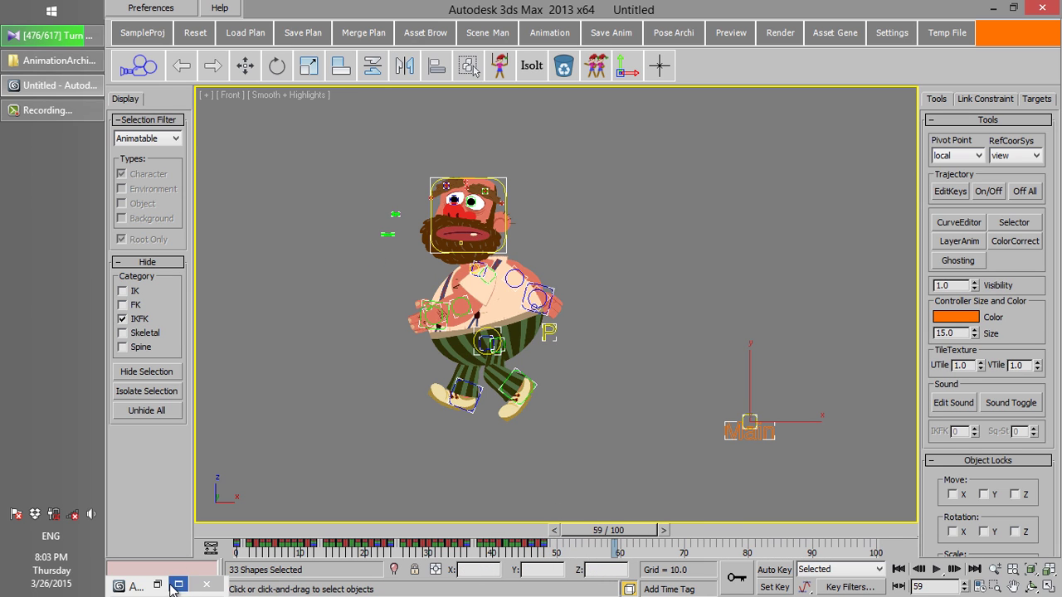
{"action": "left_click", "coordinate": [158, 584]}
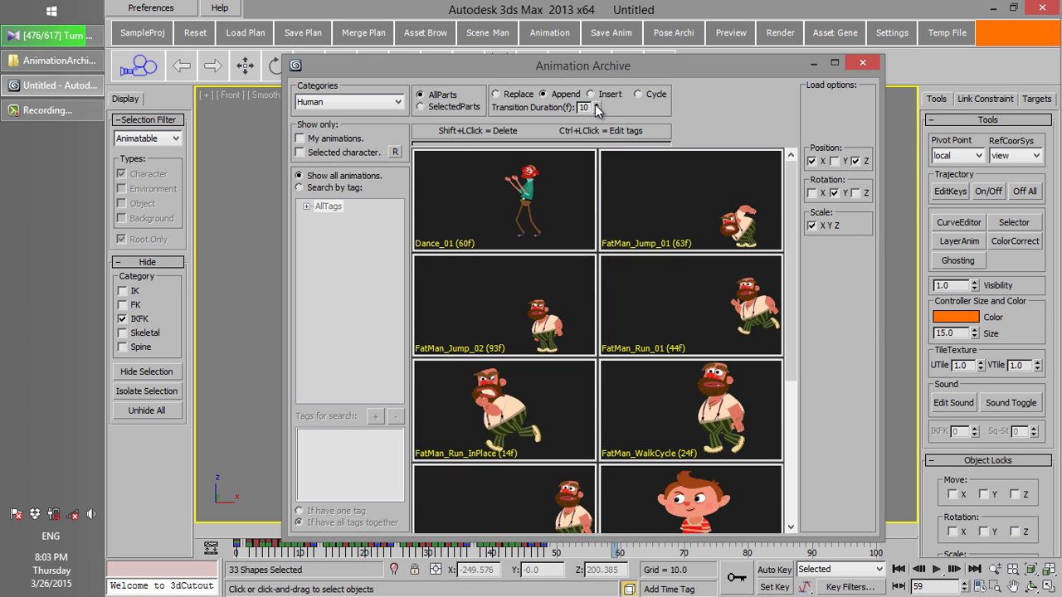
Step: Append FatMan_Jump_01 to the fat man's animation at frame 59, minimize the archive and scrub through the jump
{"action": "left_click", "coordinate": [645, 176]}
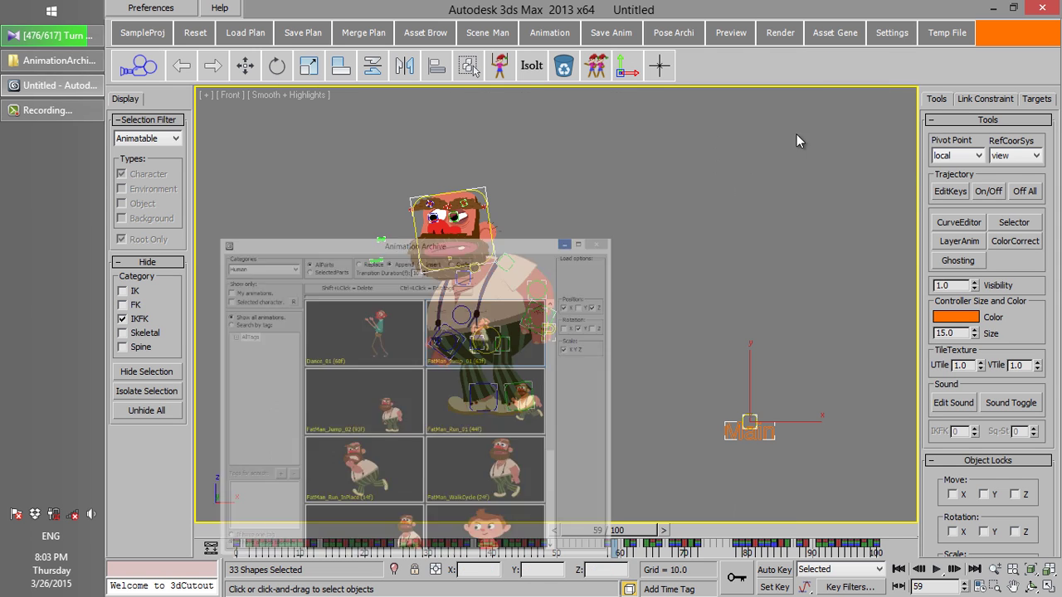
{"action": "left_click_drag", "start_coordinate": [610, 534], "coordinate": [904, 539]}
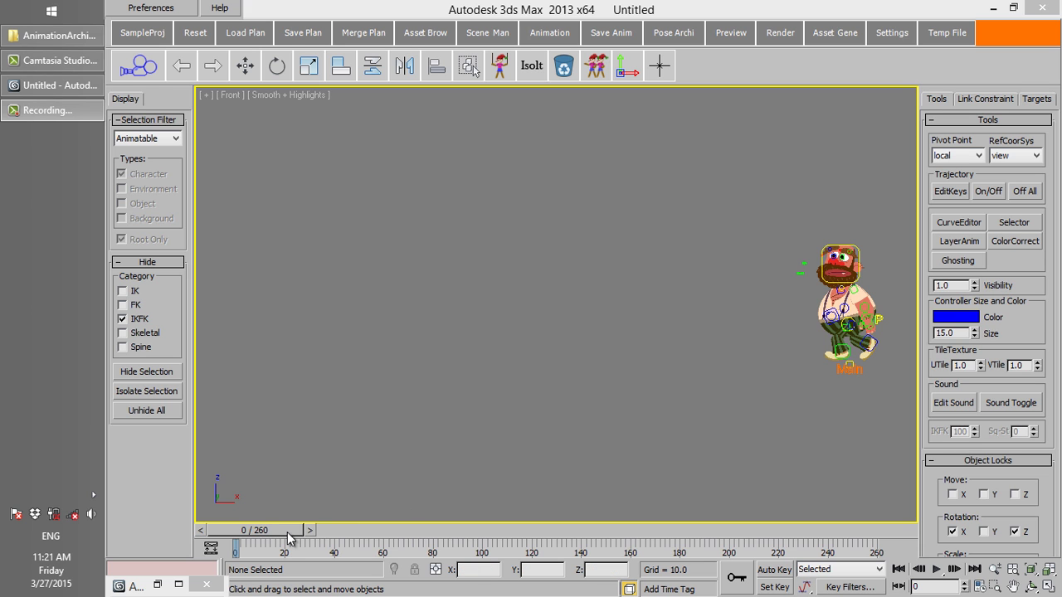
Step: Scrub through the fat man's walk, select his controllers, move the timeline to mid-walk and bring up the Animation Archive in Insert mode
{"action": "left_click_drag", "start_coordinate": [284, 538], "coordinate": [635, 524]}
{"action": "left_click_drag", "start_coordinate": [436, 218], "coordinate": [438, 219]}
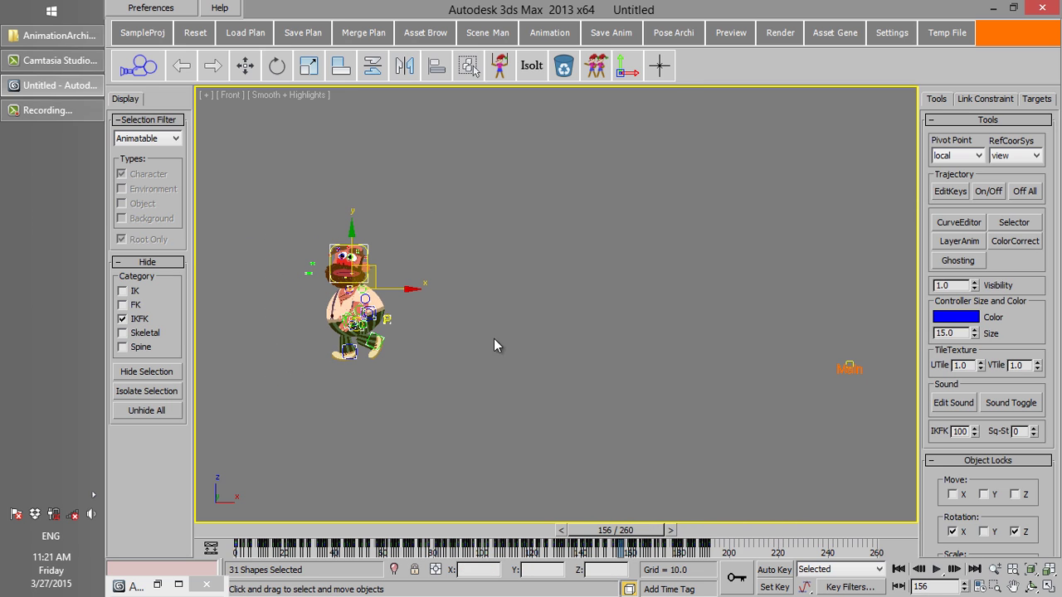
{"action": "mouse_move", "coordinate": [615, 540]}
{"action": "left_mouse_down"}
{"action": "mouse_move", "coordinate": [704, 537]}
{"action": "mouse_move", "coordinate": [435, 528]}
{"action": "left_mouse_up"}
{"action": "left_click", "coordinate": [157, 584]}
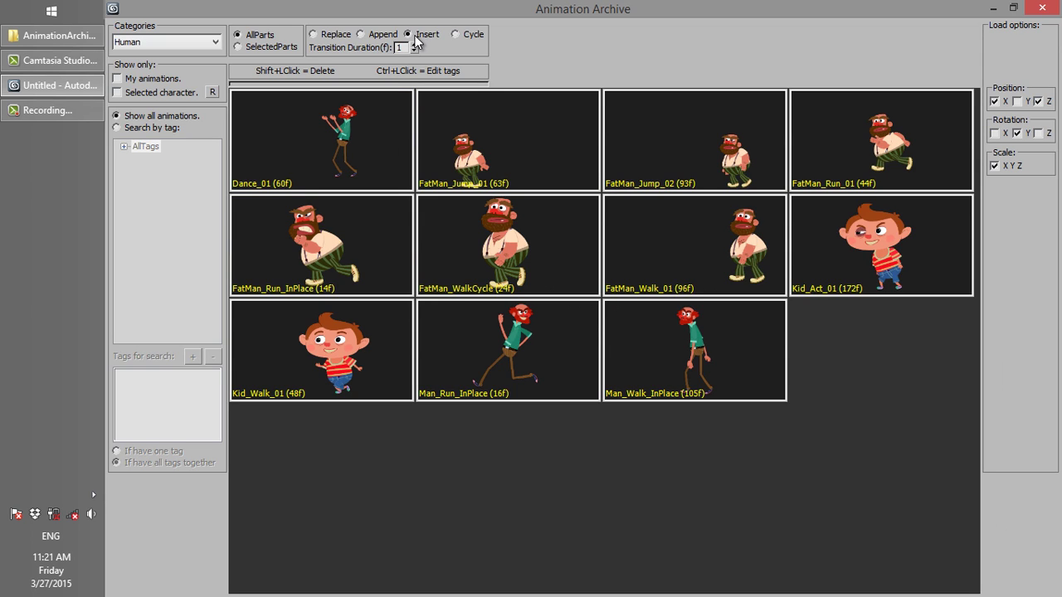
Step: Insert FatMan_Jump_01 for all parts with a transition duration of 1 frame, minimize the archive and scrub through the result
{"action": "mouse_move", "coordinate": [471, 122]}
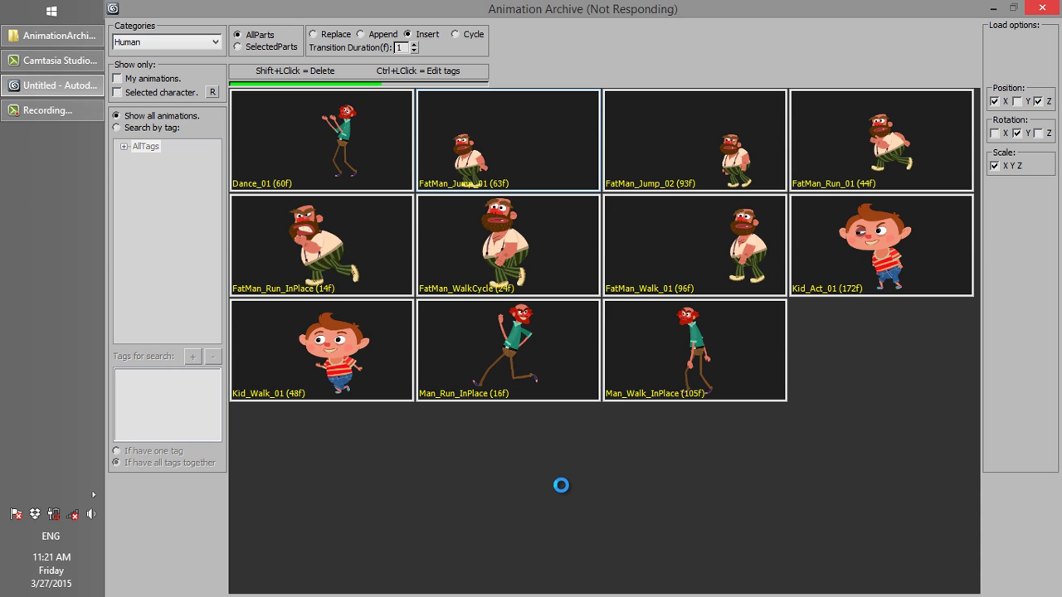
{"action": "left_click", "coordinate": [989, 9]}
{"action": "left_click_drag", "start_coordinate": [452, 534], "coordinate": [587, 548]}
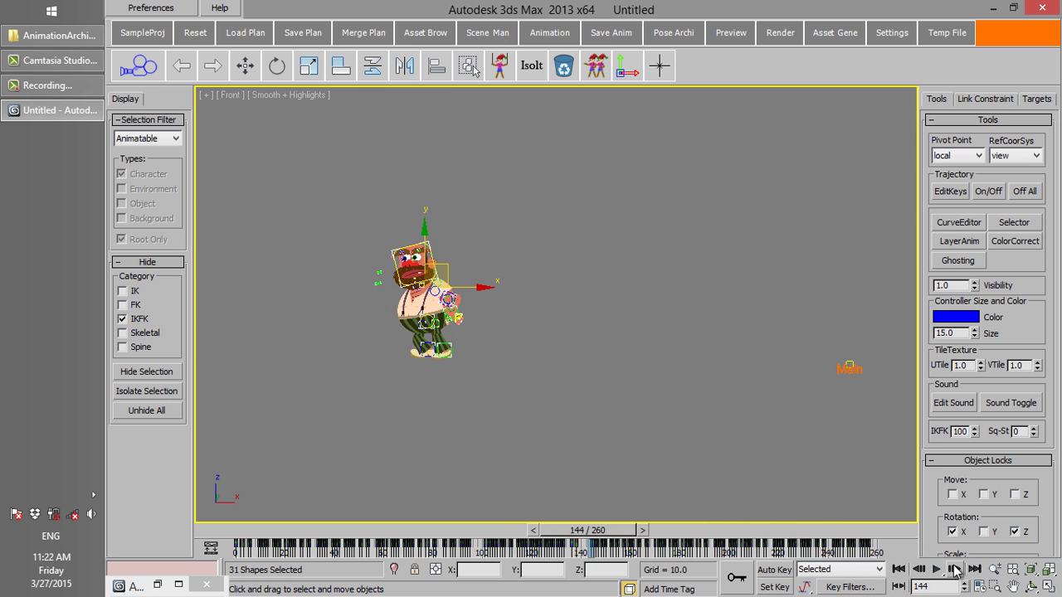
Step: Extend the timeline to frame 263, undo the jump insertion and return to frame 80
{"action": "mouse_move", "coordinate": [688, 546]}
{"action": "right_mouse_down", "text": "ctrl+alt"}
{"action": "mouse_move", "coordinate": [670, 546]}
{"action": "mouse_move", "coordinate": [680, 547]}
{"action": "right_mouse_up", "text": "ctrl+alt"}
{"action": "mouse_move", "coordinate": [585, 532]}
{"action": "left_mouse_down"}
{"action": "mouse_move", "coordinate": [841, 543]}
{"action": "mouse_move", "coordinate": [574, 535]}
{"action": "left_mouse_up"}
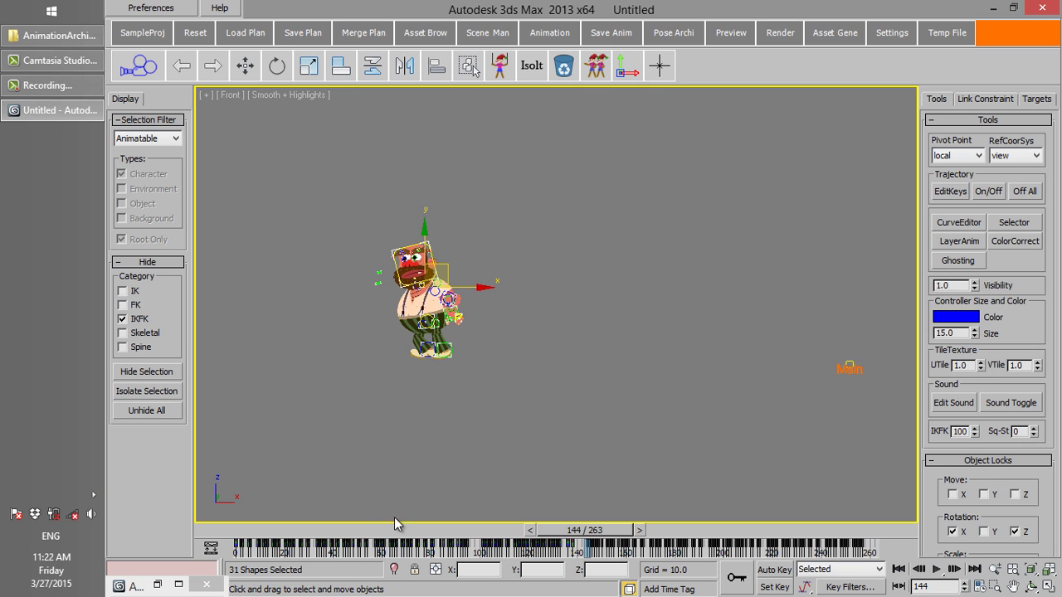
{"action": "left_click", "coordinate": [181, 66]}
{"action": "left_click_drag", "start_coordinate": [584, 539], "coordinate": [442, 502]}
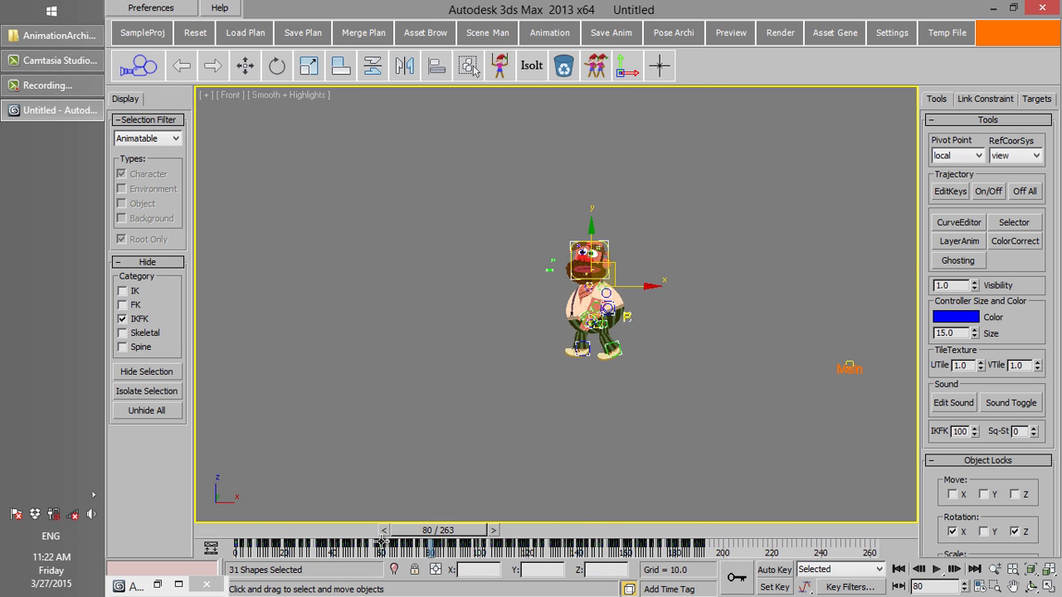
Step: Insert FatMan_Jump_01 at frame 80 with a transition duration of 10 frames, minimize the archive and scrub through the result
{"action": "left_click", "coordinate": [179, 583]}
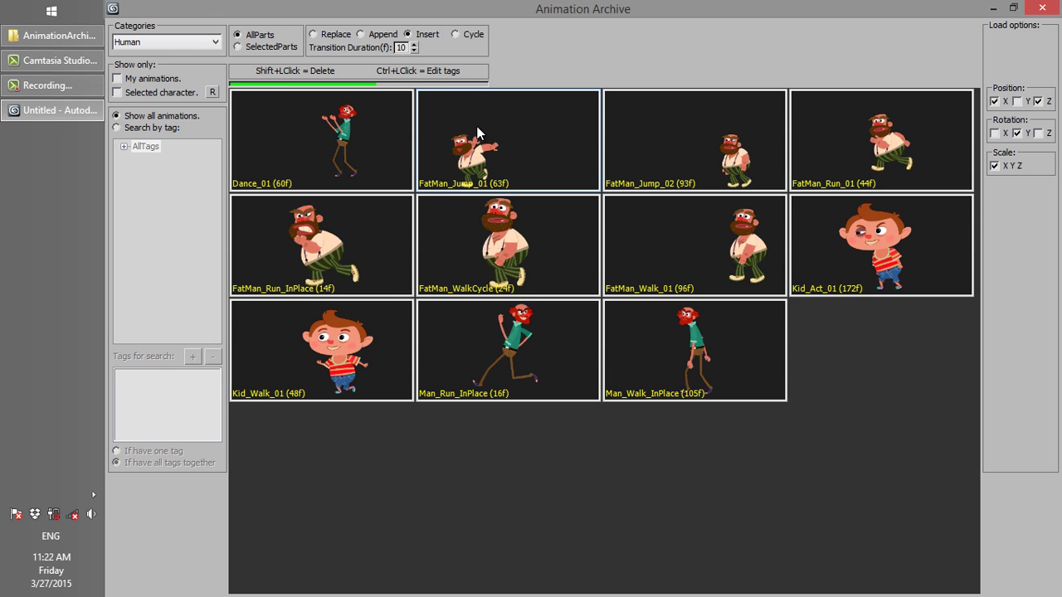
{"action": "left_click", "coordinate": [994, 9]}
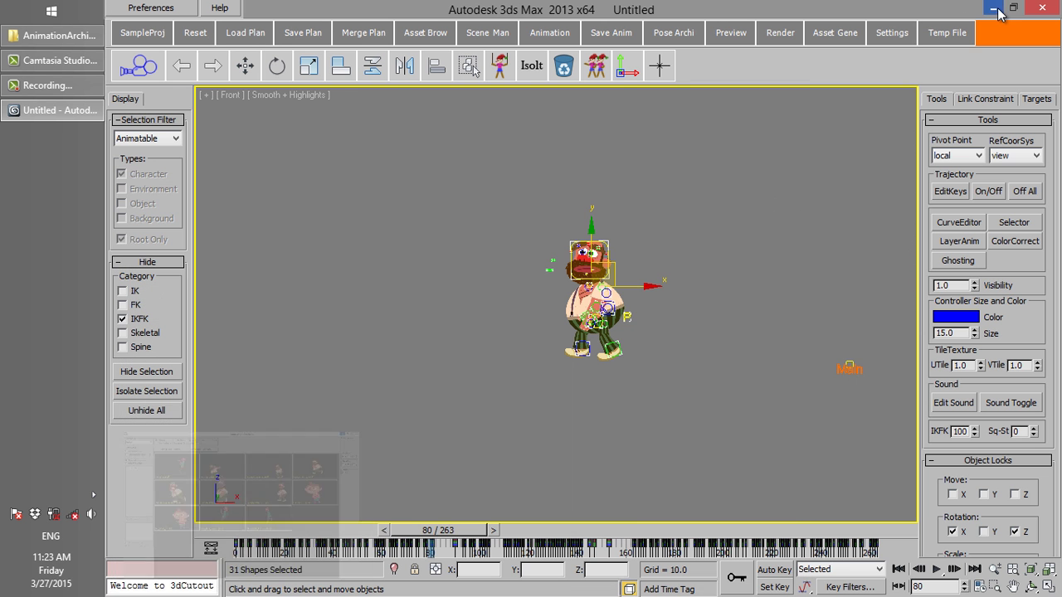
{"action": "left_click_drag", "start_coordinate": [256, 530], "coordinate": [861, 570]}
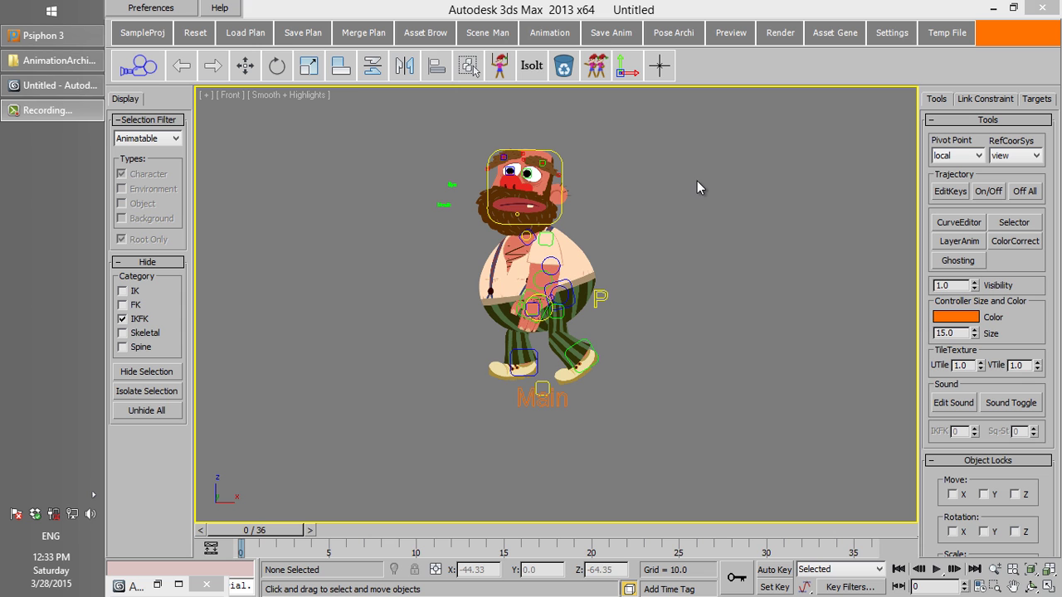
Step: Play back the fat man's in-place walk cycle and stop it
{"action": "left_click", "coordinate": [688, 183]}
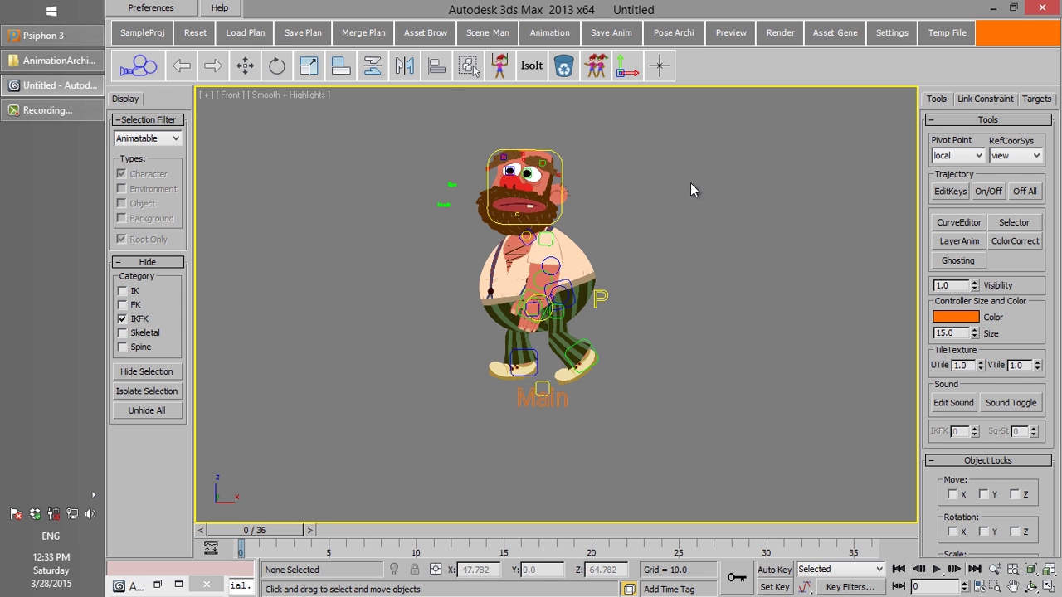
{"action": "left_click", "coordinate": [937, 568]}
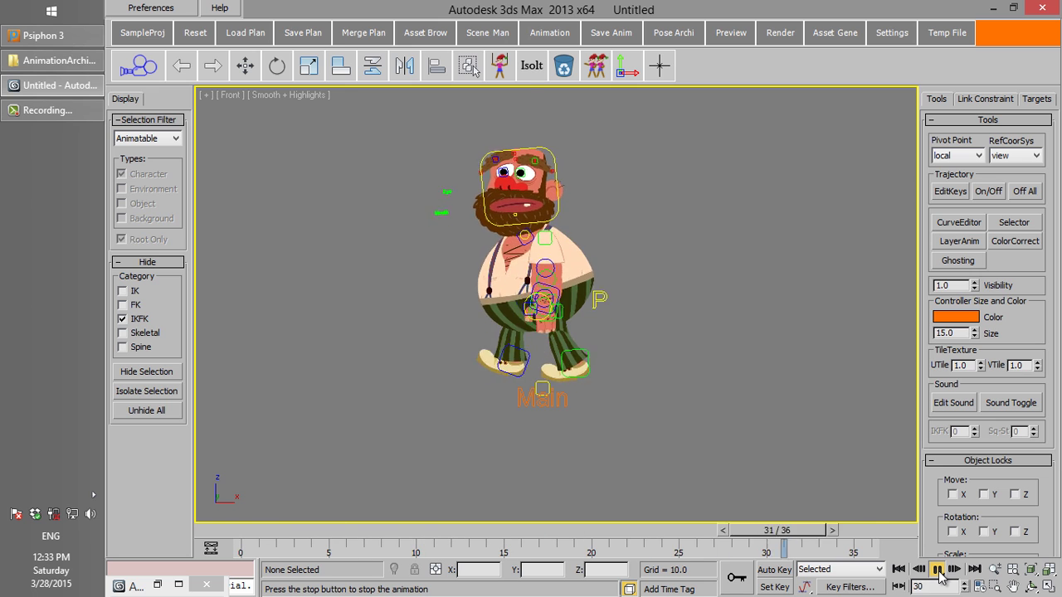
{"action": "left_click", "coordinate": [937, 568]}
Step: Select all of the fat man's controllers, copy the walk cycle keys repeatedly up to frame 144 and extend the timeline to frame 160
{"action": "left_click", "coordinate": [609, 308]}
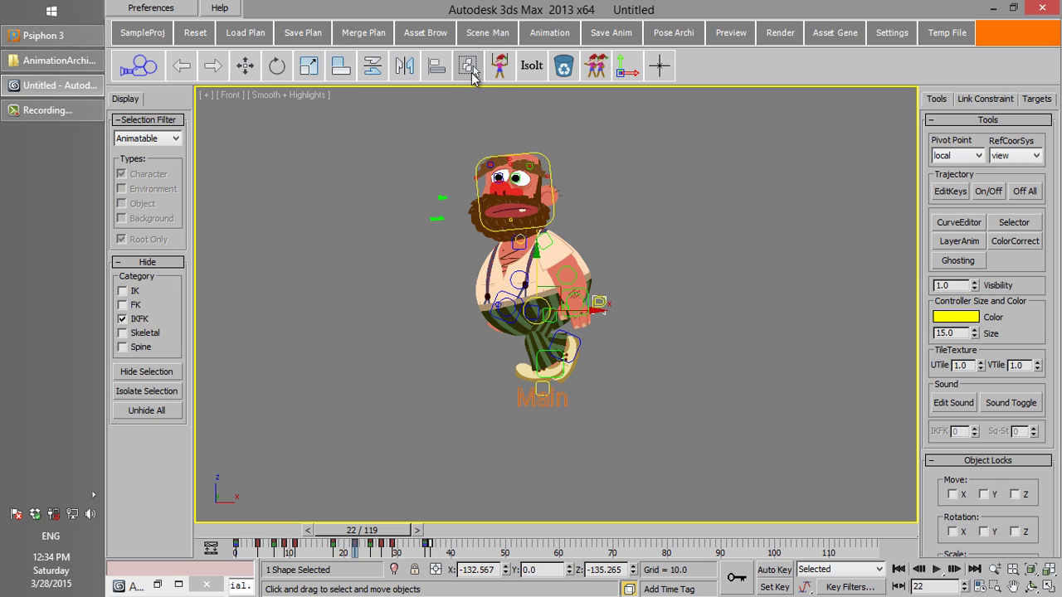
{"action": "left_click", "coordinate": [469, 68]}
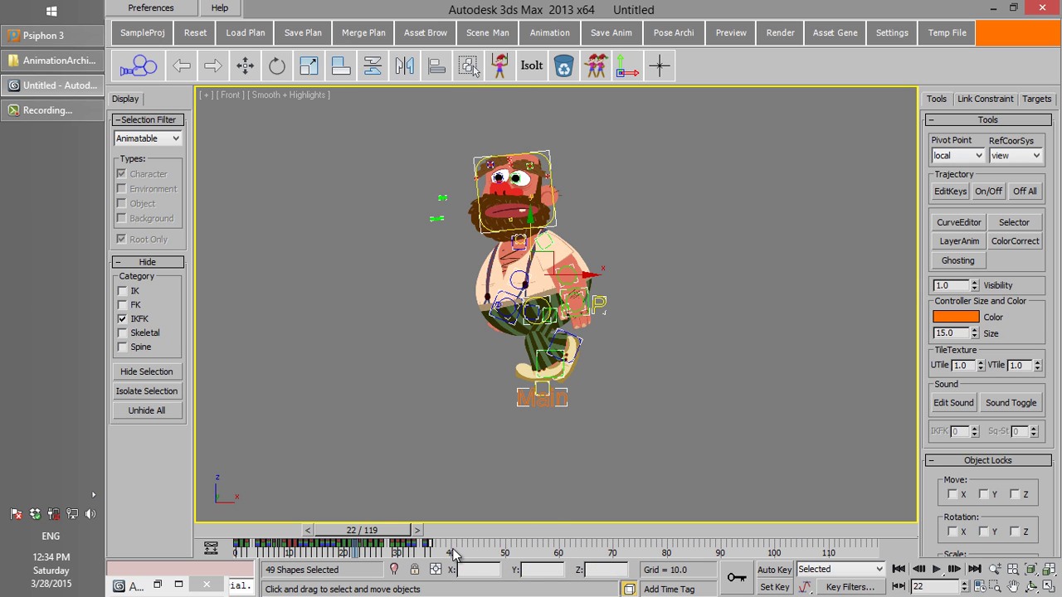
{"action": "left_click_drag", "start_coordinate": [238, 549], "coordinate": [452, 552], "text": "shift"}
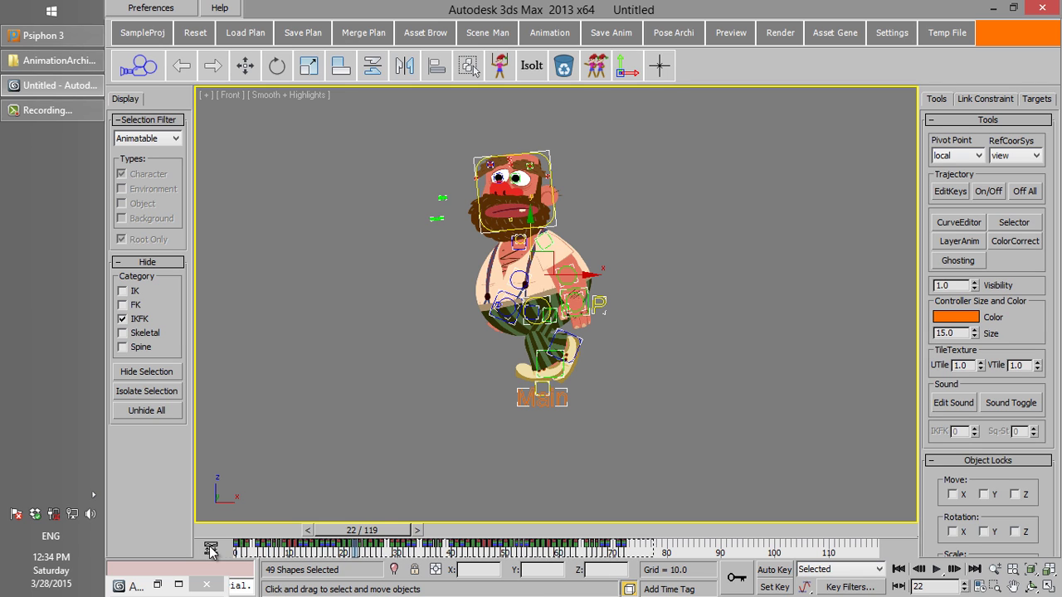
{"action": "left_click_drag", "start_coordinate": [264, 549], "coordinate": [473, 546], "text": "shift"}
{"action": "right_click_drag", "start_coordinate": [606, 554], "coordinate": [722, 552], "text": "ctrl+alt"}
{"action": "left_click_drag", "start_coordinate": [637, 550], "coordinate": [604, 552]}
{"action": "left_click_drag", "start_coordinate": [447, 552], "coordinate": [737, 546], "text": "ctrl+alt"}
{"action": "right_click_drag", "start_coordinate": [739, 545], "coordinate": [386, 548], "text": "ctrl+alt"}
Step: Return to the start of the timeline and play back the repeated walk cycle
{"action": "left_click_drag", "start_coordinate": [369, 529], "coordinate": [204, 525]}
{"action": "left_click", "coordinate": [936, 569]}
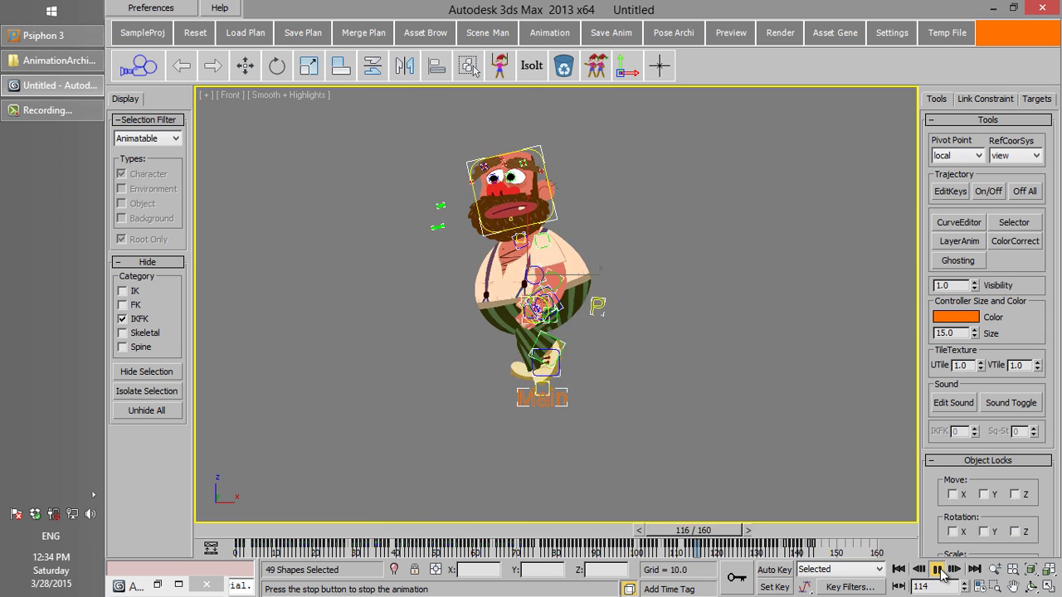
{"action": "left_click", "coordinate": [938, 569]}
Step: Go to frame 144, select the fat man's Main controller and delete its keys between the first and last ones
{"action": "left_click_drag", "start_coordinate": [820, 527], "coordinate": [826, 529]}
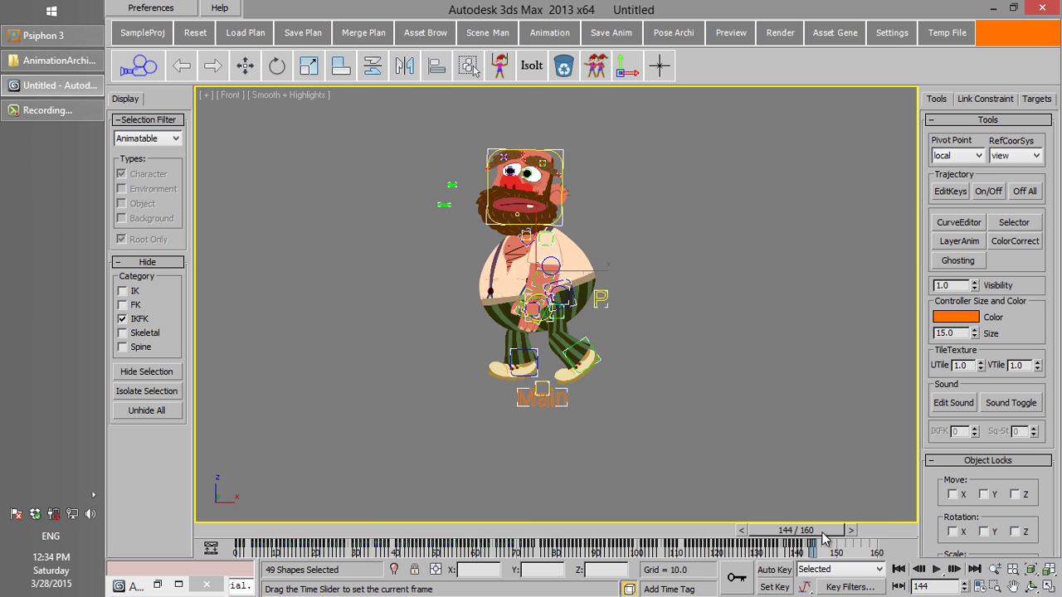
{"action": "scroll", "coordinate": [720, 352], "scroll_direction": "down", "scroll_amount": 3}
{"action": "middle_click_drag", "start_coordinate": [752, 416], "coordinate": [901, 364]}
{"action": "left_click", "coordinate": [781, 322]}
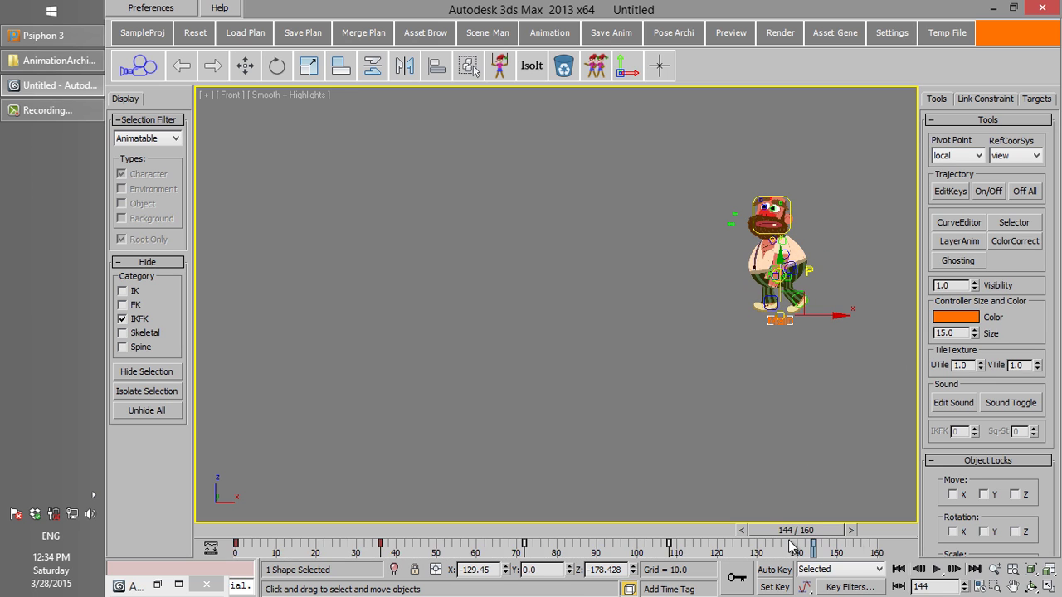
{"action": "left_click_drag", "start_coordinate": [792, 548], "coordinate": [414, 555]}
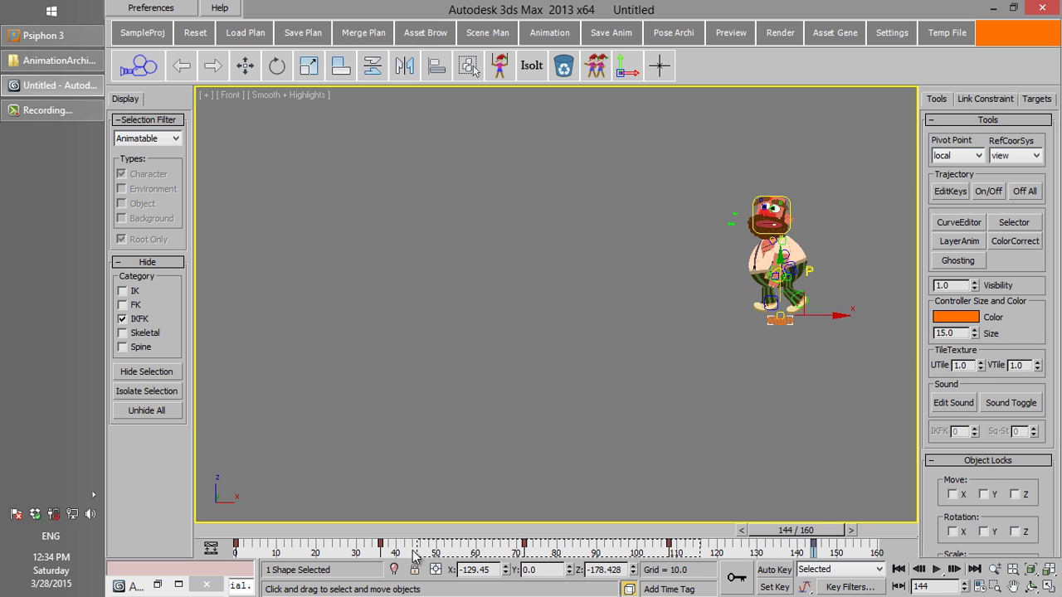
Step: Turn on Auto Key, move the Main controller along X to about -590 at frame 144 and play back the walk
{"action": "left_click", "coordinate": [774, 571]}
{"action": "left_click_drag", "start_coordinate": [829, 312], "coordinate": [429, 310]}
{"action": "left_click", "coordinate": [935, 569]}
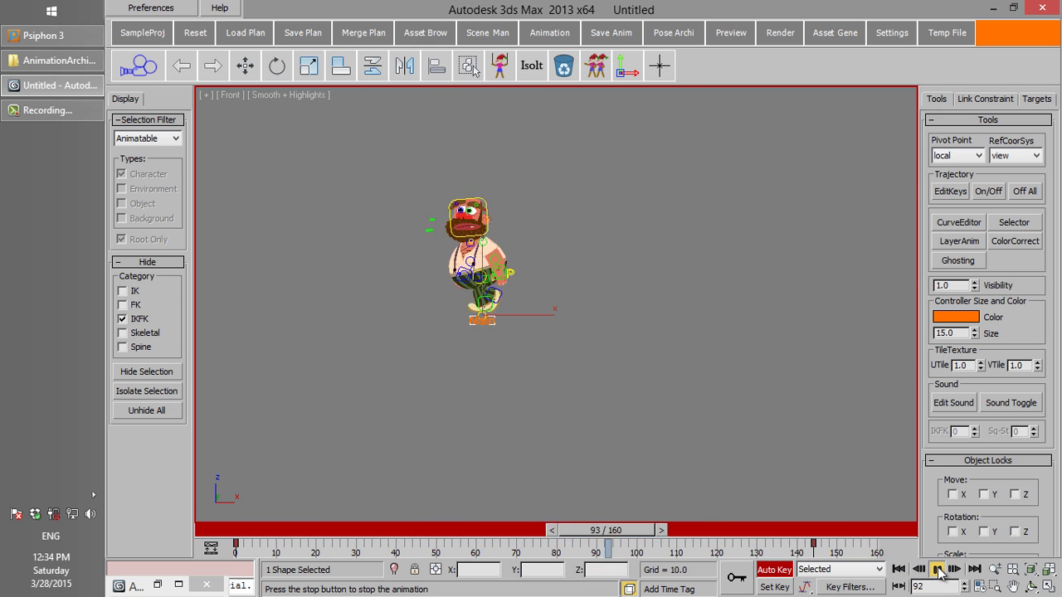
{"action": "left_click", "coordinate": [936, 569]}
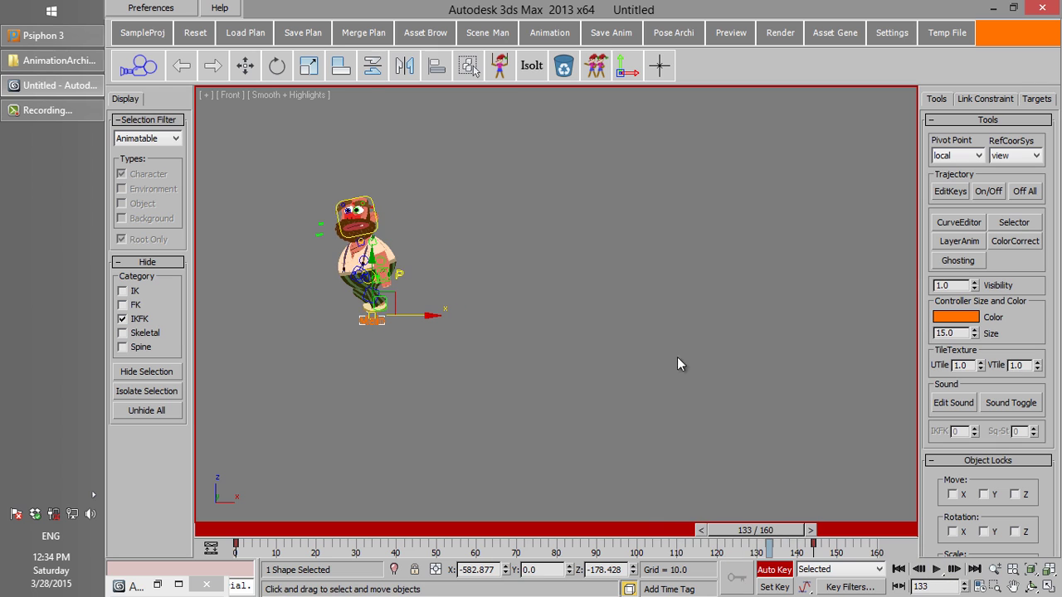
Step: Make the Main controller's position curves linear in the Curve Editor and close it
{"action": "right_click", "coordinate": [609, 161]}
{"action": "left_click", "coordinate": [653, 243]}
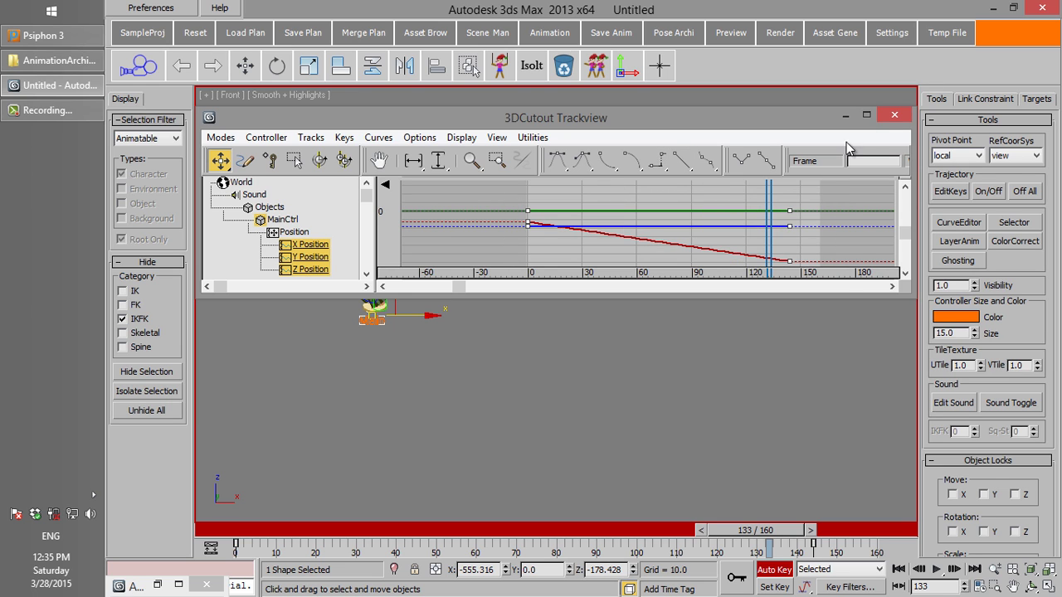
{"action": "left_click", "coordinate": [894, 115]}
Step: Play the walk from the start, move the timeline to frame 144 and turn off Auto Key
{"action": "left_click", "coordinate": [899, 569]}
{"action": "left_click", "coordinate": [937, 570]}
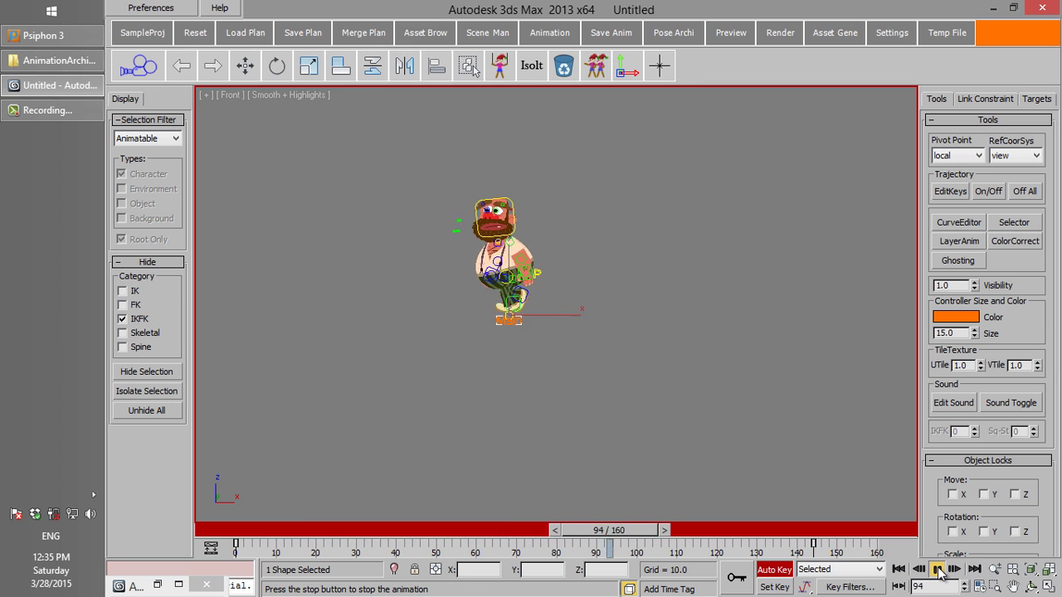
{"action": "left_click", "coordinate": [828, 529]}
{"action": "left_click_drag", "start_coordinate": [827, 529], "coordinate": [825, 529]}
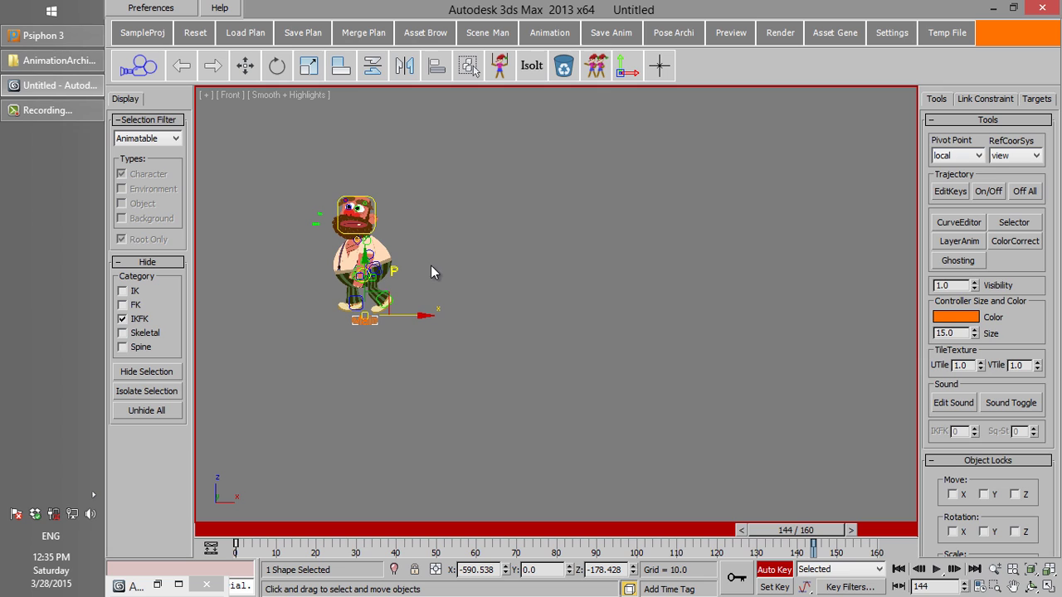
{"action": "left_click", "coordinate": [774, 570]}
Step: At frame 0, move the second fat man by his Main controller to Z about -388, below the first one
{"action": "scroll", "coordinate": [720, 283], "scroll_direction": "down", "scroll_amount": 3}
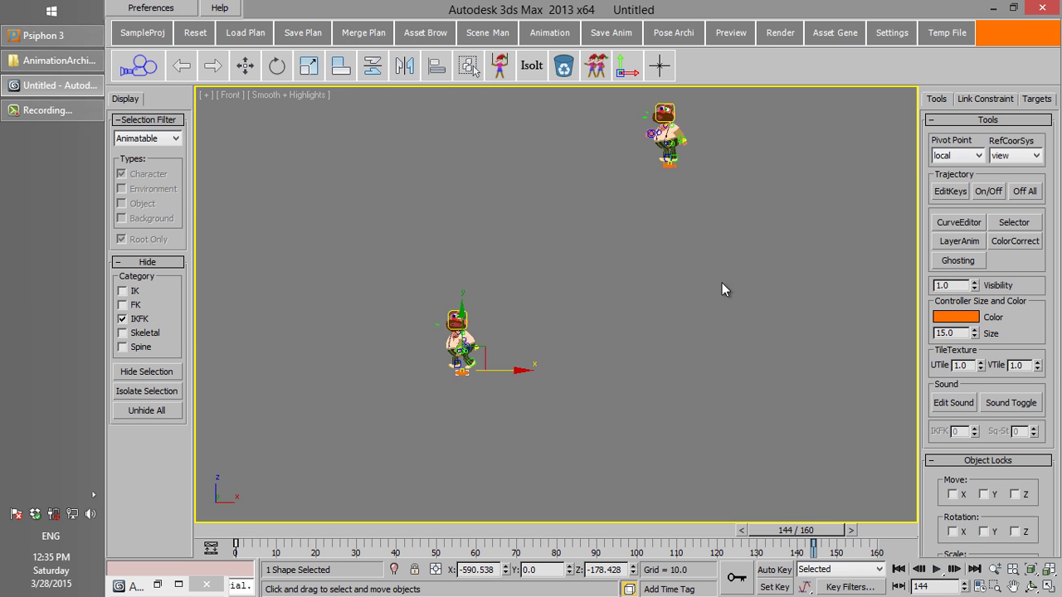
{"action": "left_click", "coordinate": [256, 532]}
{"action": "left_click_drag", "start_coordinate": [662, 168], "coordinate": [649, 482]}
{"action": "scroll", "coordinate": [655, 416], "scroll_direction": "up", "scroll_amount": 4}
{"action": "middle_click_drag", "start_coordinate": [656, 416], "coordinate": [661, 282]}
Step: Load FatMan_WalkCycle onto the second fat man in Cycle mode with a cycle count of 6
{"action": "left_click", "coordinate": [558, 40]}
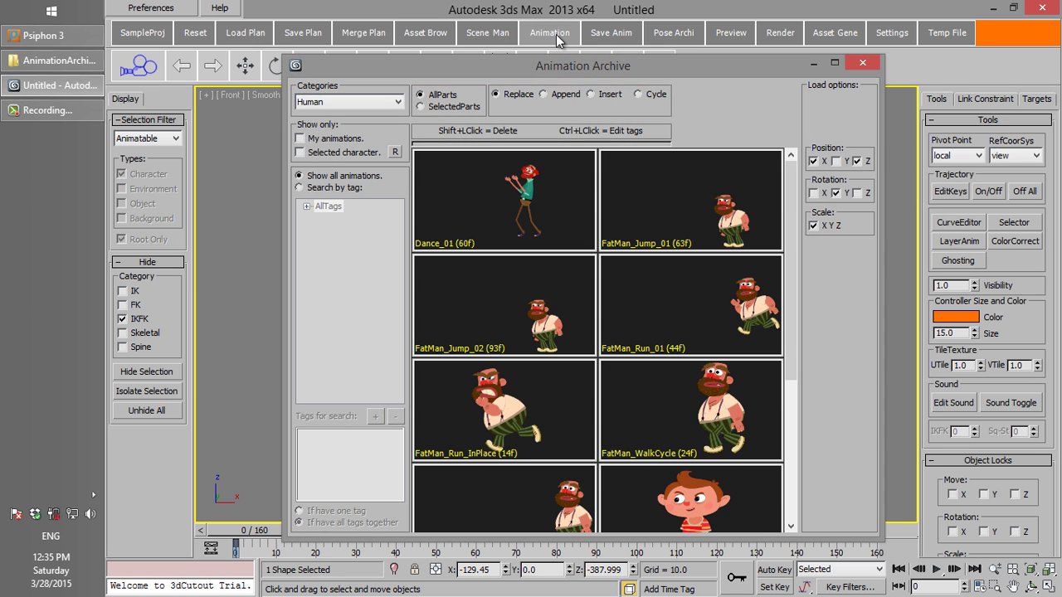
{"action": "left_click", "coordinate": [641, 94]}
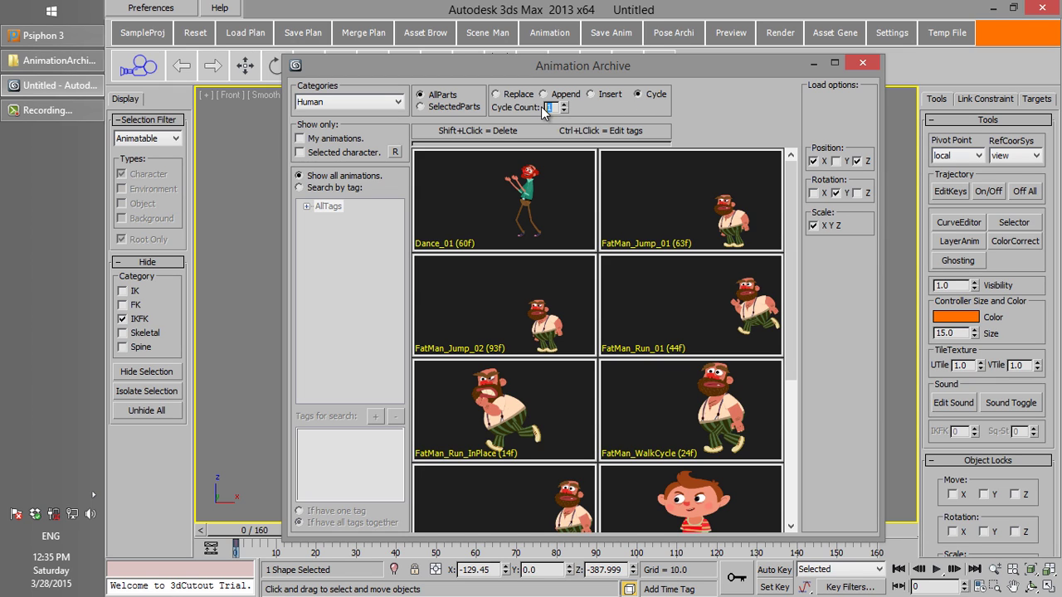
{"action": "type", "text": "6"}
{"action": "left_click_drag", "start_coordinate": [792, 195], "coordinate": [795, 285]}
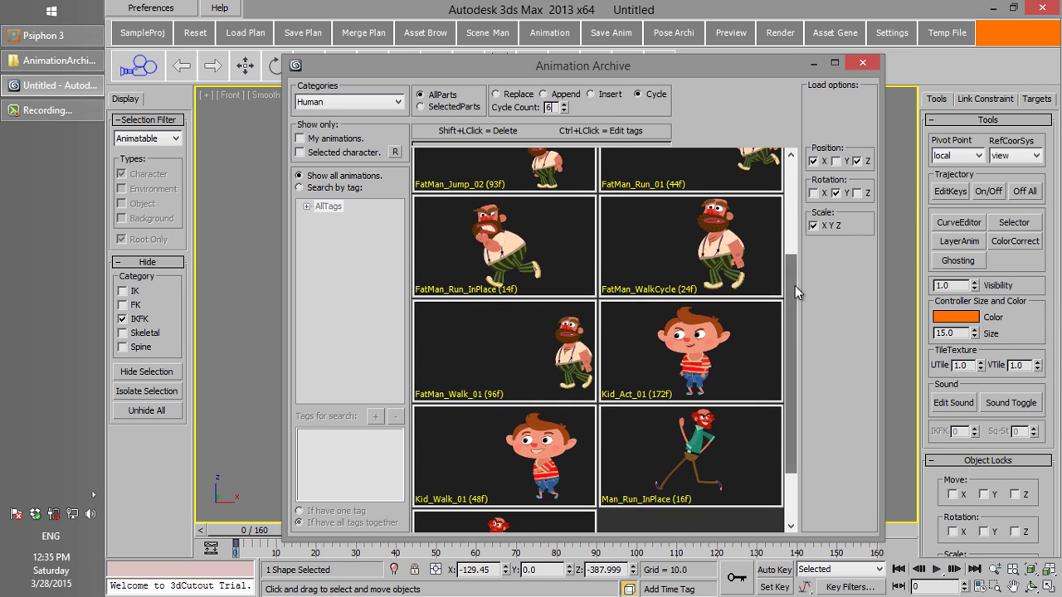
{"action": "left_click", "coordinate": [712, 275]}
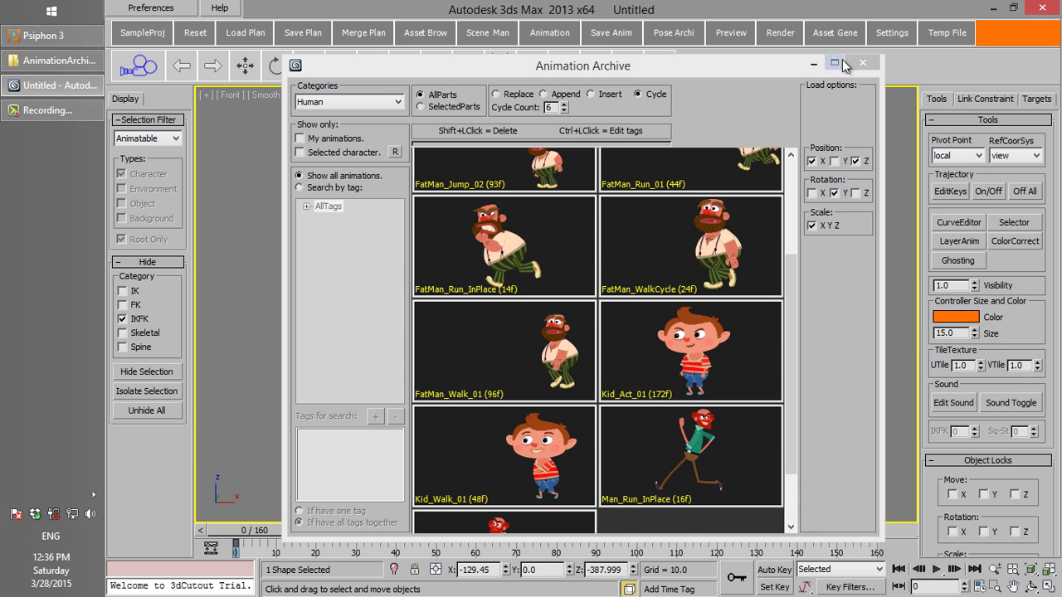
Step: Dismiss the Animation Archive and play back both fat men from frame 0 to compare their walks
{"action": "left_click", "coordinate": [863, 63]}
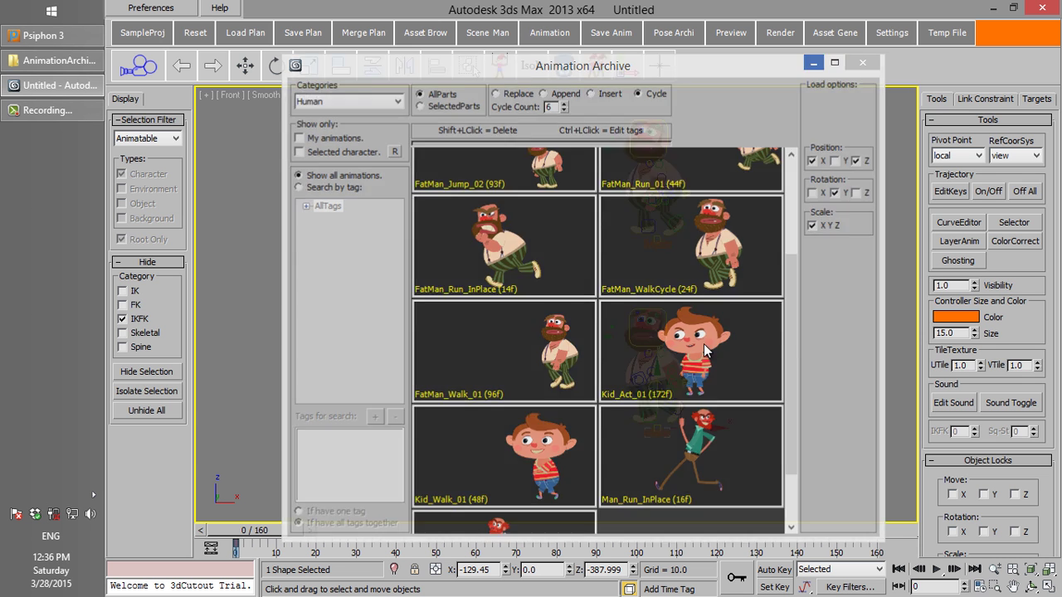
{"action": "mouse_move", "coordinate": [268, 527]}
{"action": "left_mouse_down"}
{"action": "mouse_move", "coordinate": [832, 523]}
{"action": "mouse_move", "coordinate": [433, 508]}
{"action": "mouse_move", "coordinate": [249, 530]}
{"action": "left_mouse_up"}
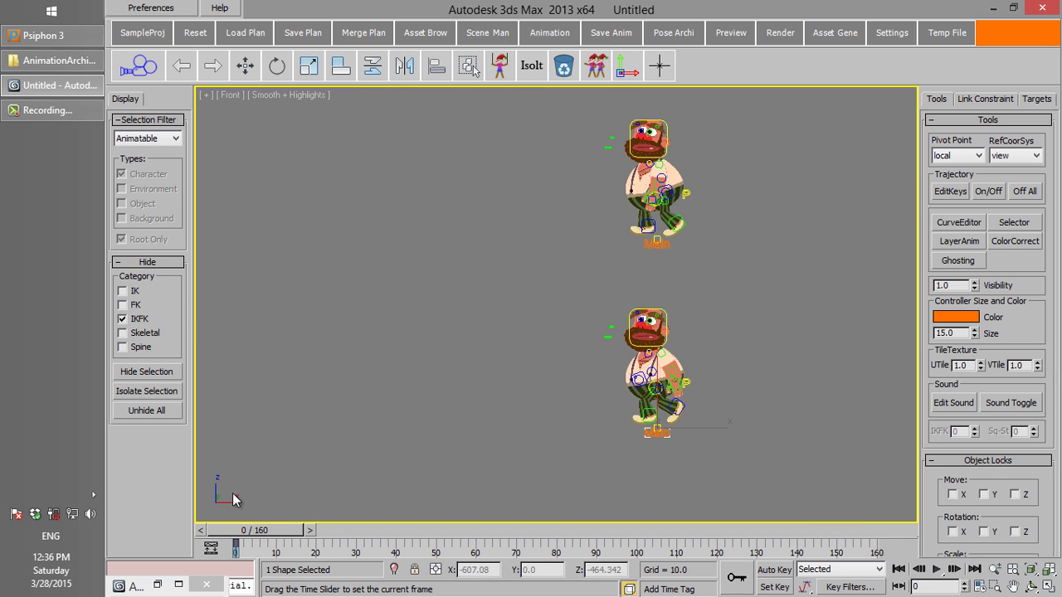
{"action": "left_click", "coordinate": [937, 569]}
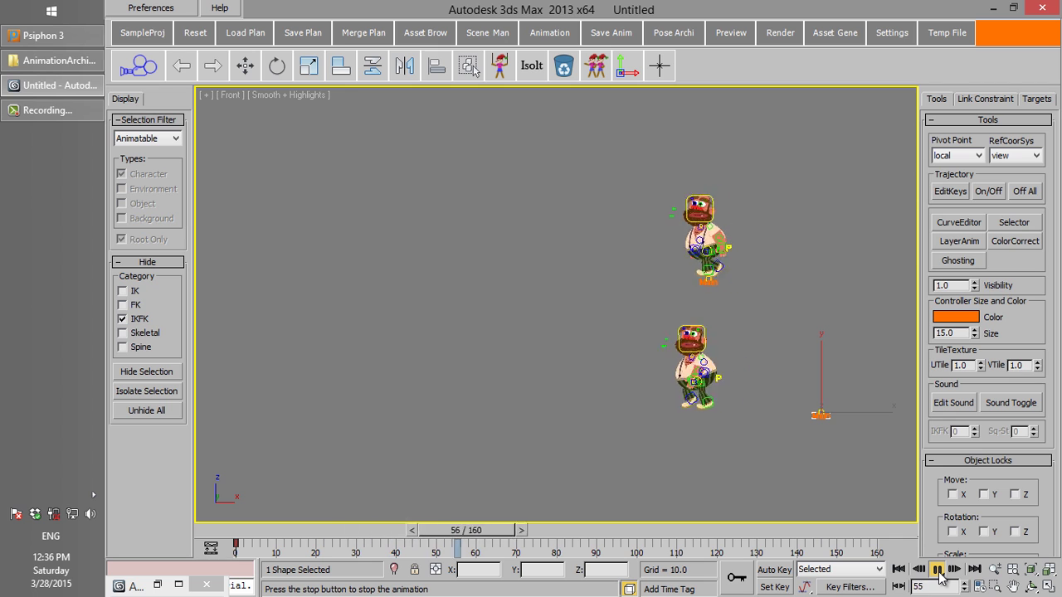
{"action": "left_click", "coordinate": [937, 569]}
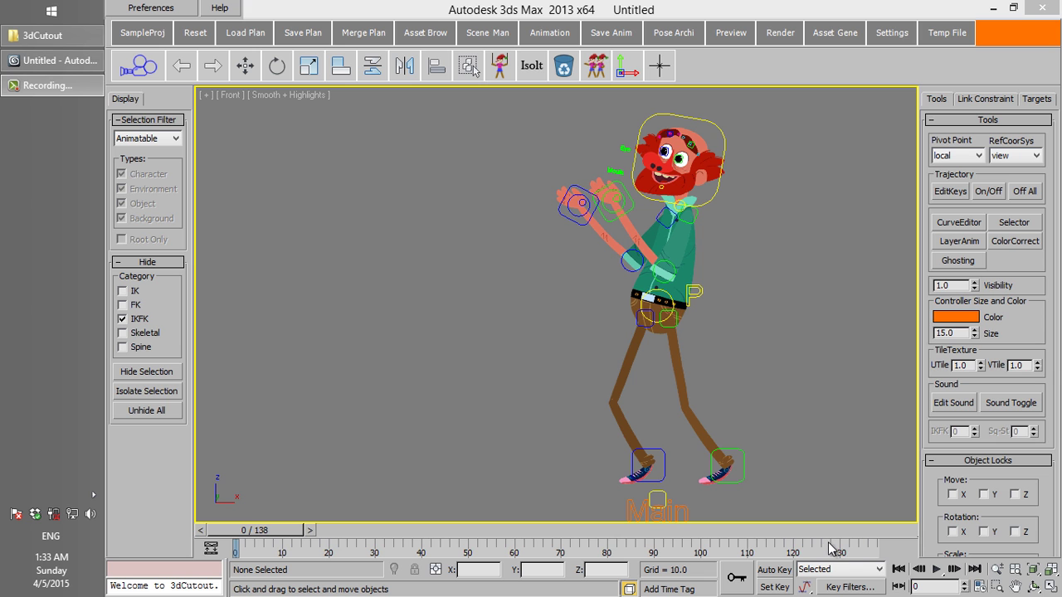
Step: Play back the bald man's dance animation and open the Save Animation in Archive dialog beside him
{"action": "left_click", "coordinate": [936, 569]}
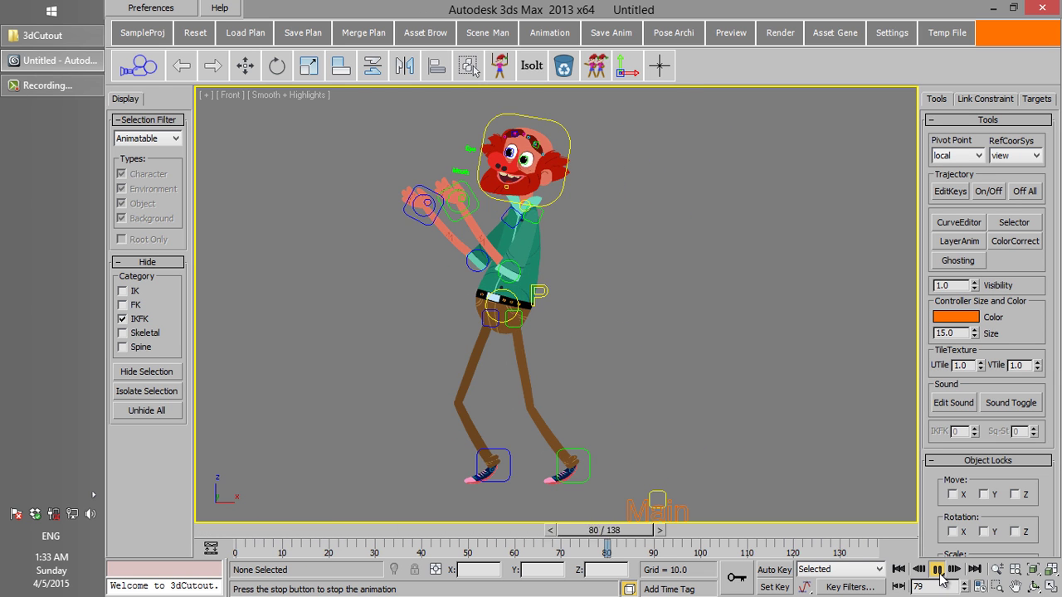
{"action": "left_click", "coordinate": [937, 569]}
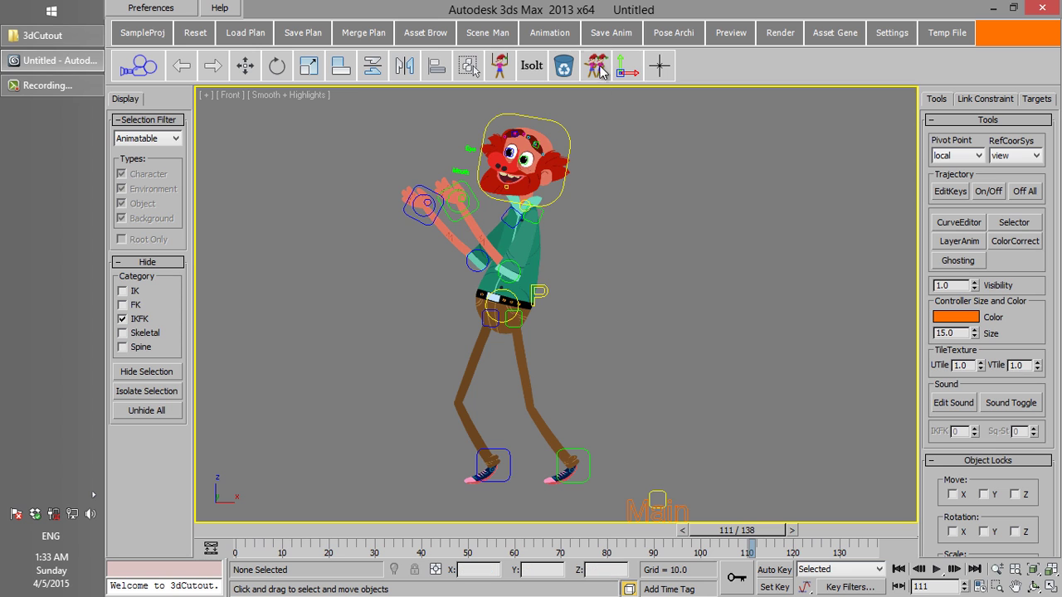
{"action": "left_click", "coordinate": [603, 35]}
{"action": "left_click_drag", "start_coordinate": [610, 52], "coordinate": [335, 57]}
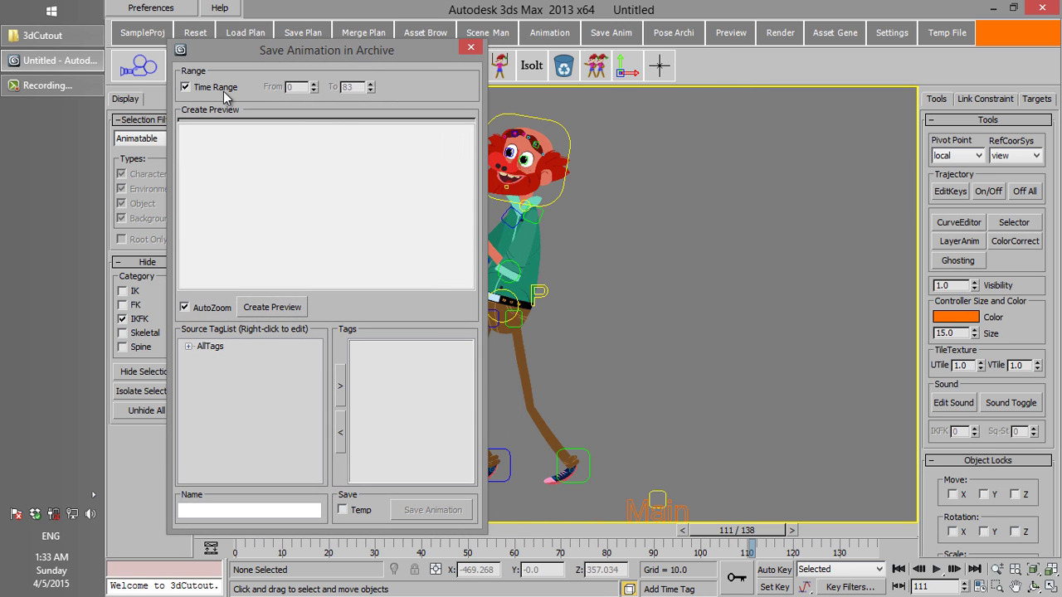
{"action": "middle_click_drag", "start_coordinate": [582, 203], "coordinate": [822, 209]}
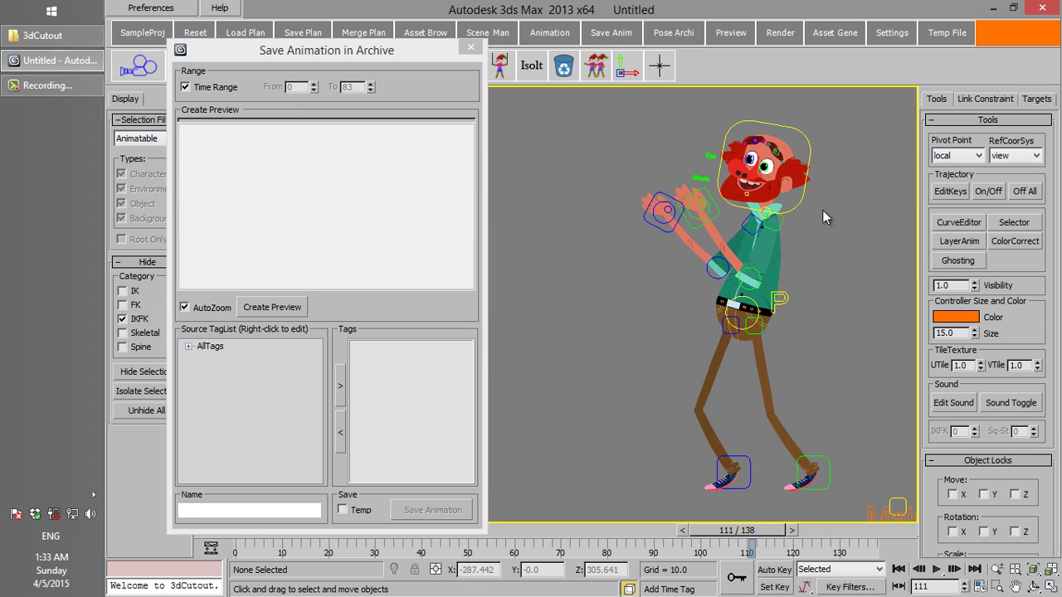
Step: Select all of the man's controllers, try a custom end frame of 107, restore Time Range and create the preview
{"action": "key", "text": "ctrl+a"}
{"action": "left_click_drag", "start_coordinate": [737, 530], "coordinate": [519, 540]}
{"action": "left_click", "coordinate": [217, 88]}
{"action": "left_click_drag", "start_coordinate": [370, 88], "coordinate": [372, 73]}
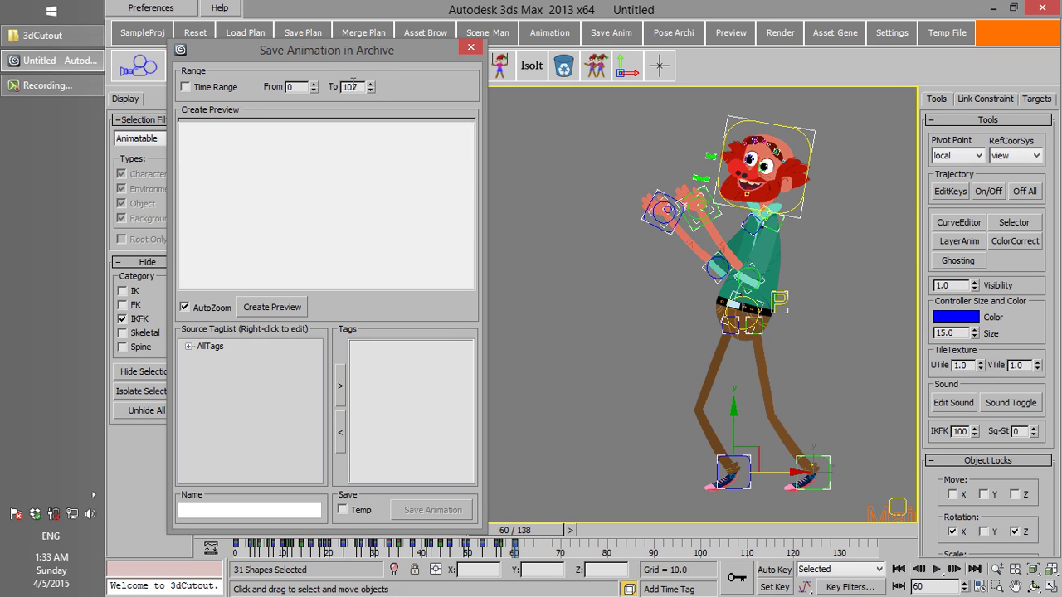
{"action": "double_click", "coordinate": [353, 86]}
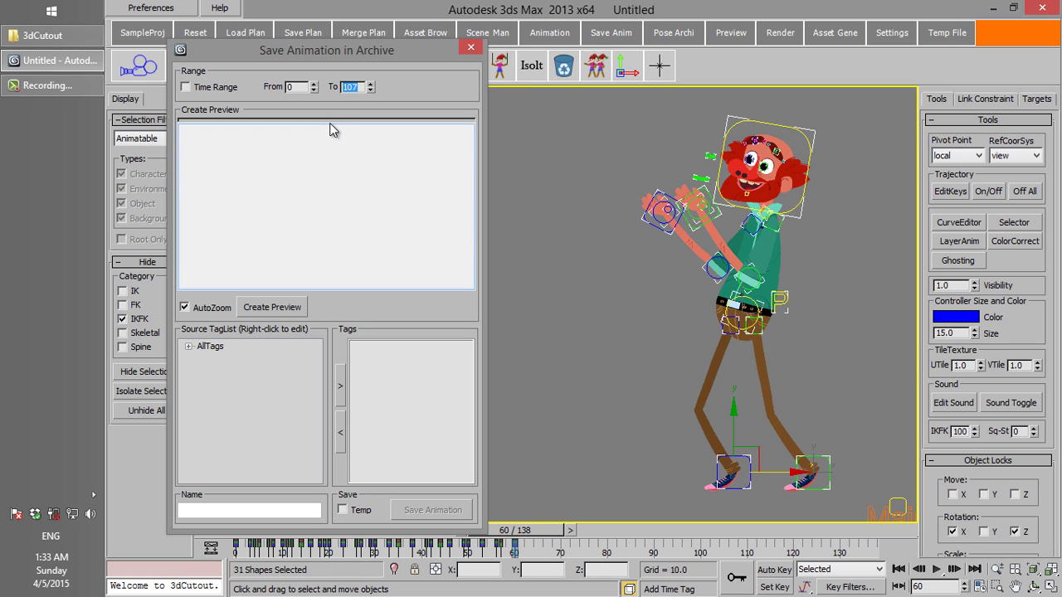
{"action": "left_click", "coordinate": [187, 87]}
{"action": "left_click", "coordinate": [268, 307]}
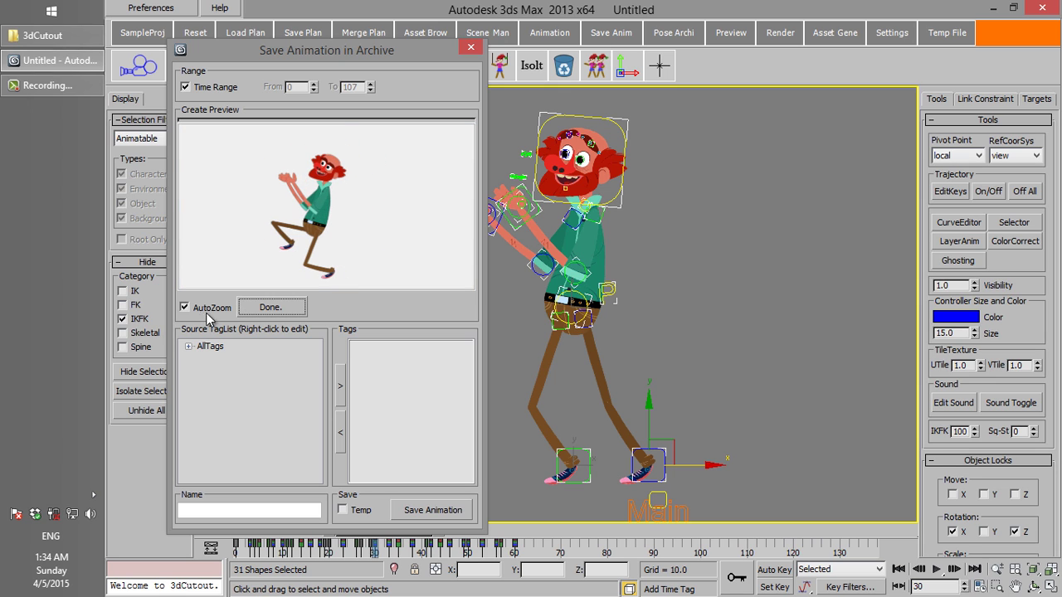
Step: Try to create the preview with AutoZoom off from a zoomed-out view and abort the rendering
{"action": "left_click", "coordinate": [185, 307]}
{"action": "scroll", "coordinate": [709, 274], "scroll_direction": "down", "scroll_amount": 3}
{"action": "left_click", "coordinate": [271, 307]}
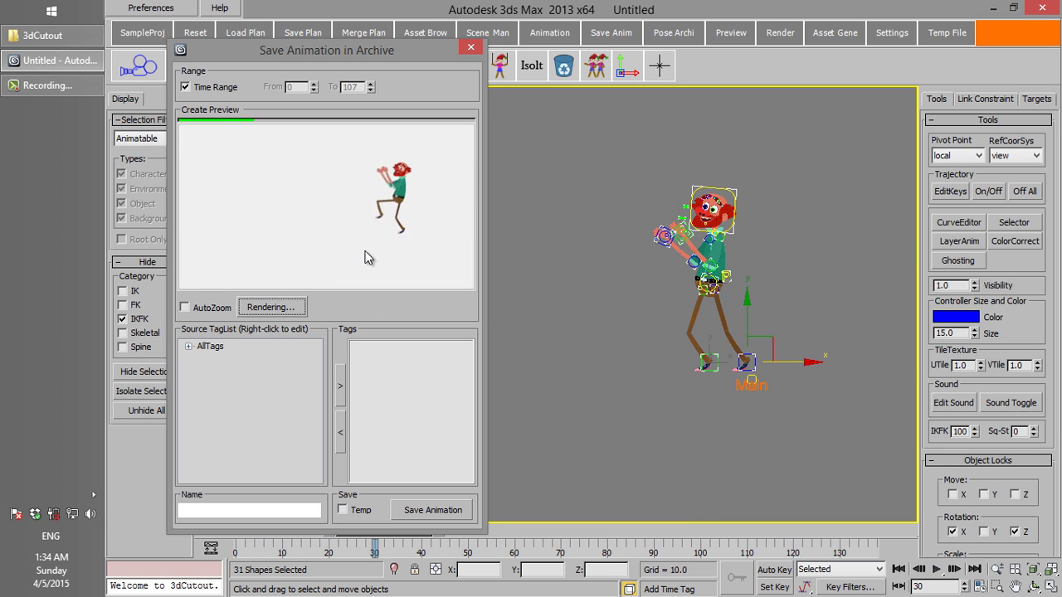
{"action": "key", "text": "Escape"}
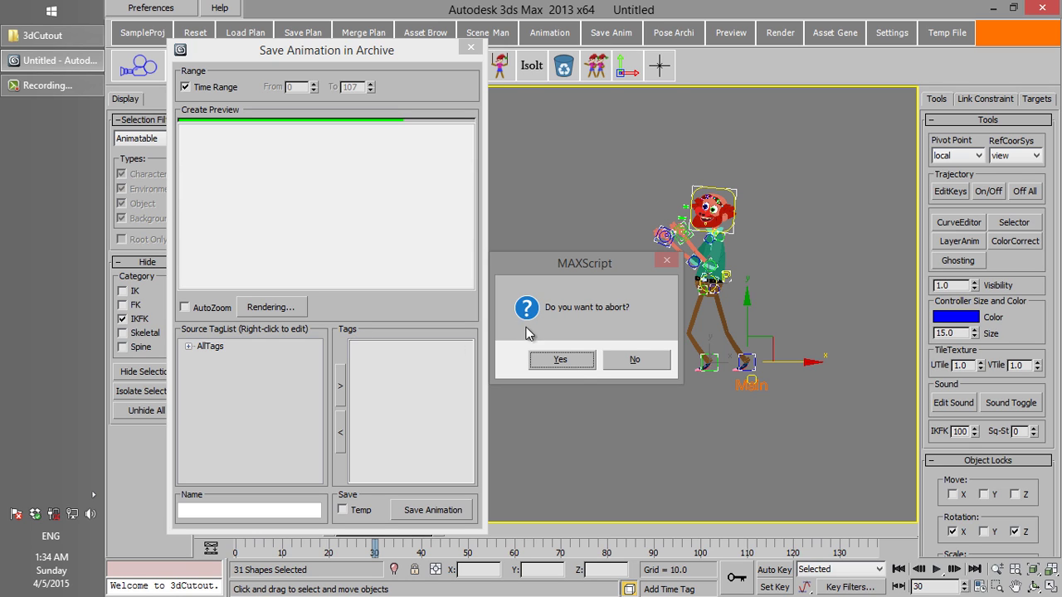
{"action": "left_click", "coordinate": [579, 370]}
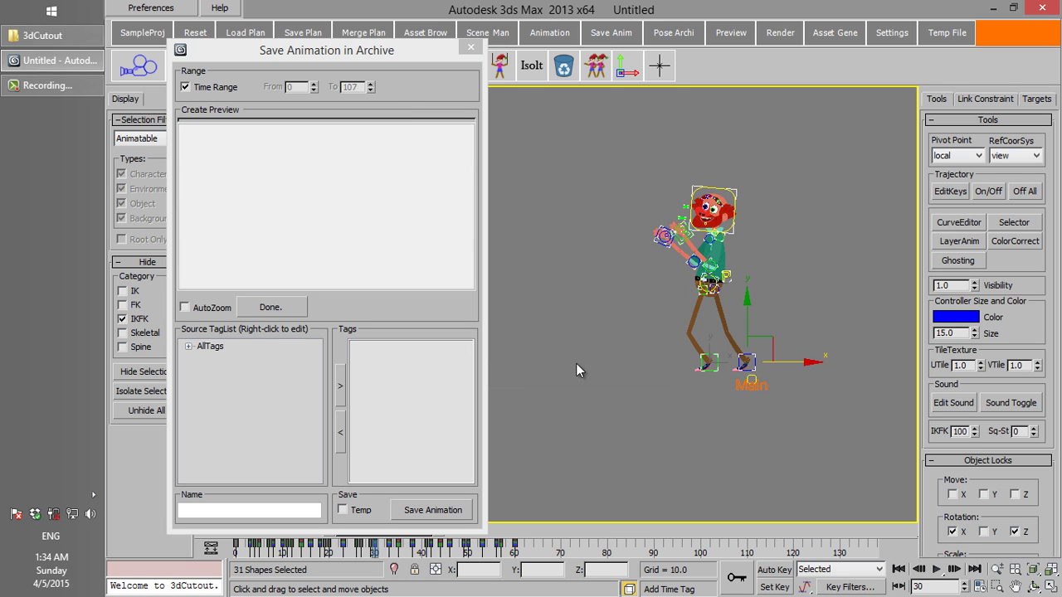
Step: Recreate the preview with AutoZoom on and name the animation MyAnimation
{"action": "left_click", "coordinate": [212, 306]}
{"action": "left_click", "coordinate": [254, 309]}
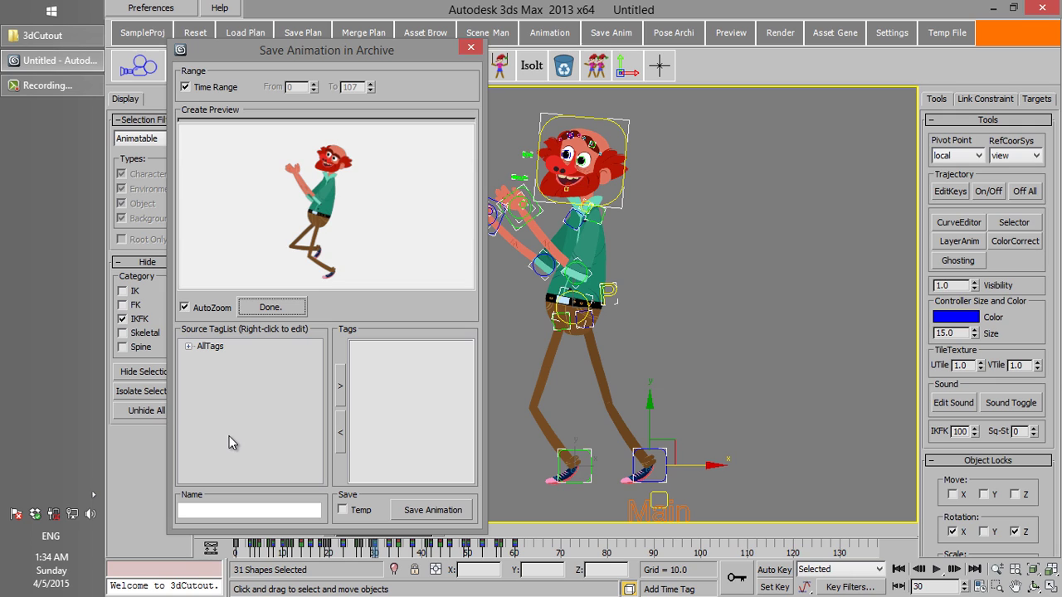
{"action": "left_click", "coordinate": [214, 511]}
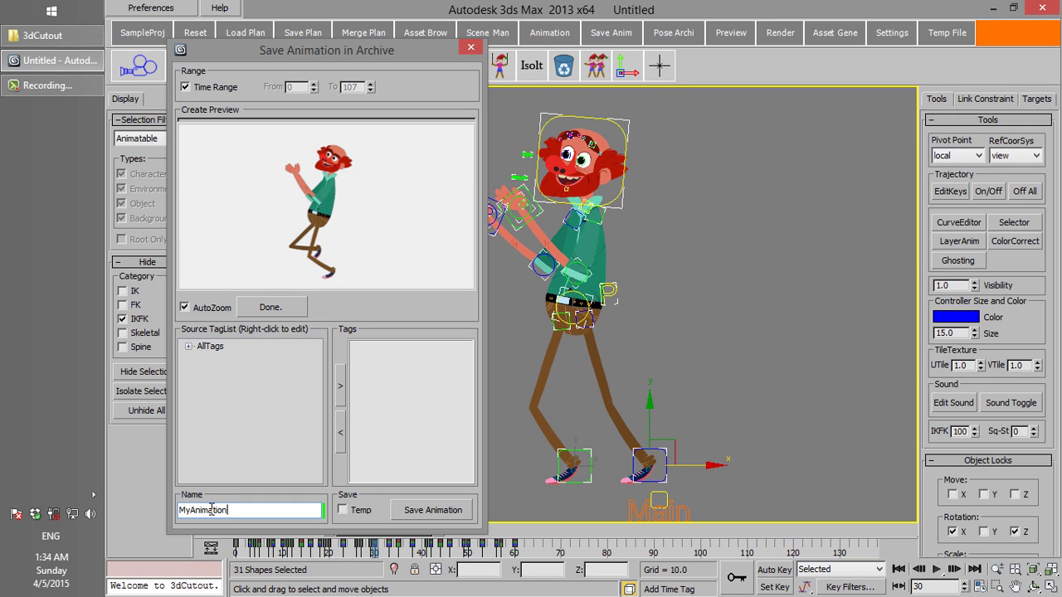
Step: Add the Walk tag from the Act group and the Slow tag from the Speed group to the animation
{"action": "left_click", "coordinate": [188, 345]}
{"action": "left_click", "coordinate": [203, 359]}
{"action": "left_click", "coordinate": [203, 433]}
{"action": "mouse_move", "coordinate": [317, 395]}
{"action": "left_mouse_down"}
{"action": "mouse_move", "coordinate": [320, 408]}
{"action": "mouse_move", "coordinate": [320, 384]}
{"action": "left_mouse_up"}
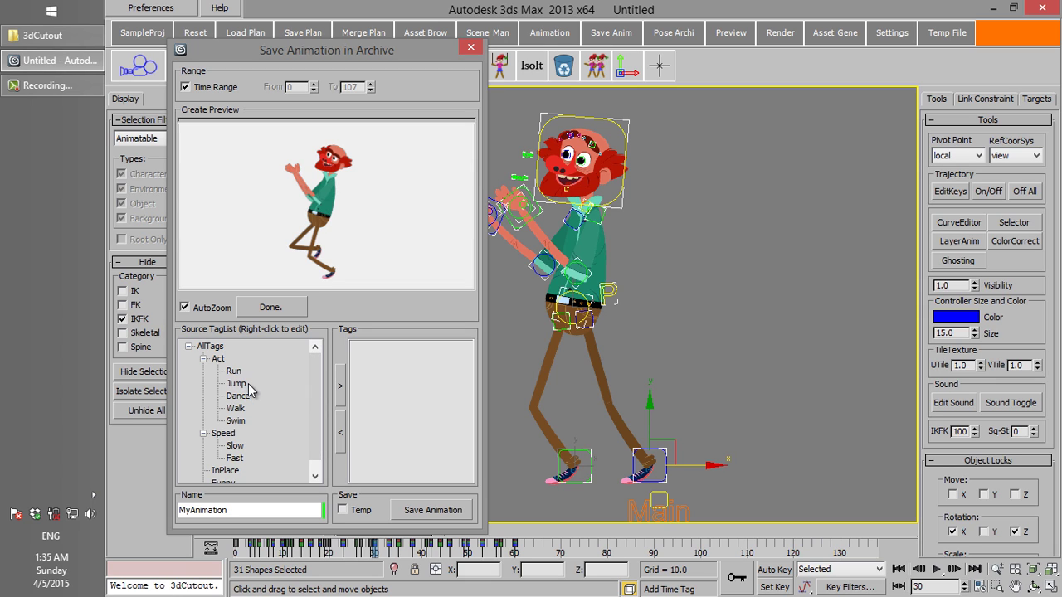
{"action": "left_click", "coordinate": [237, 408]}
{"action": "double_click", "coordinate": [239, 415]}
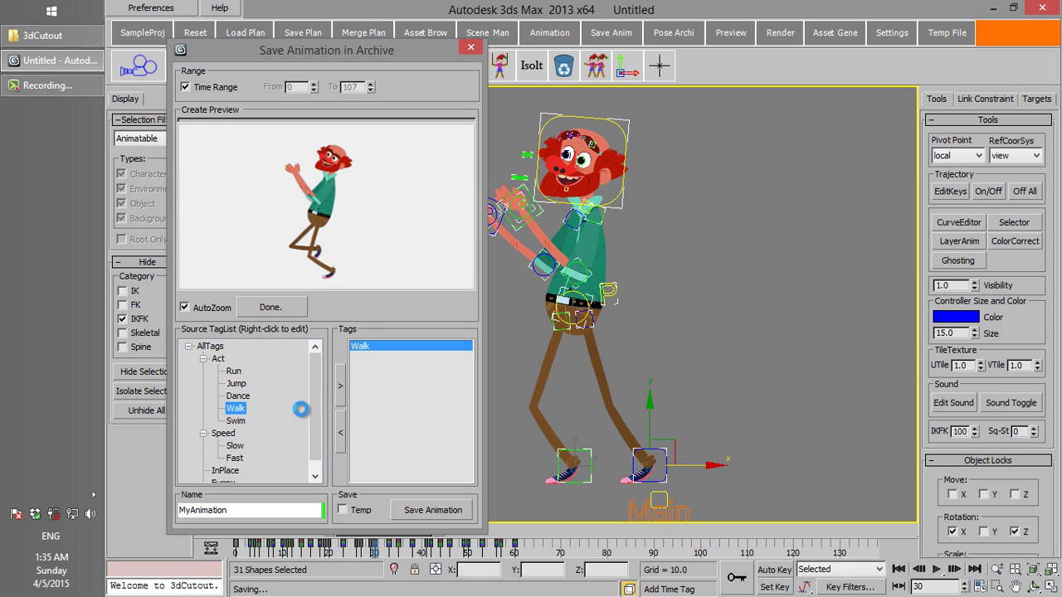
{"action": "scroll", "coordinate": [319, 419], "scroll_direction": "down", "scroll_amount": 1}
{"action": "left_click", "coordinate": [234, 433]}
{"action": "left_click", "coordinate": [344, 392]}
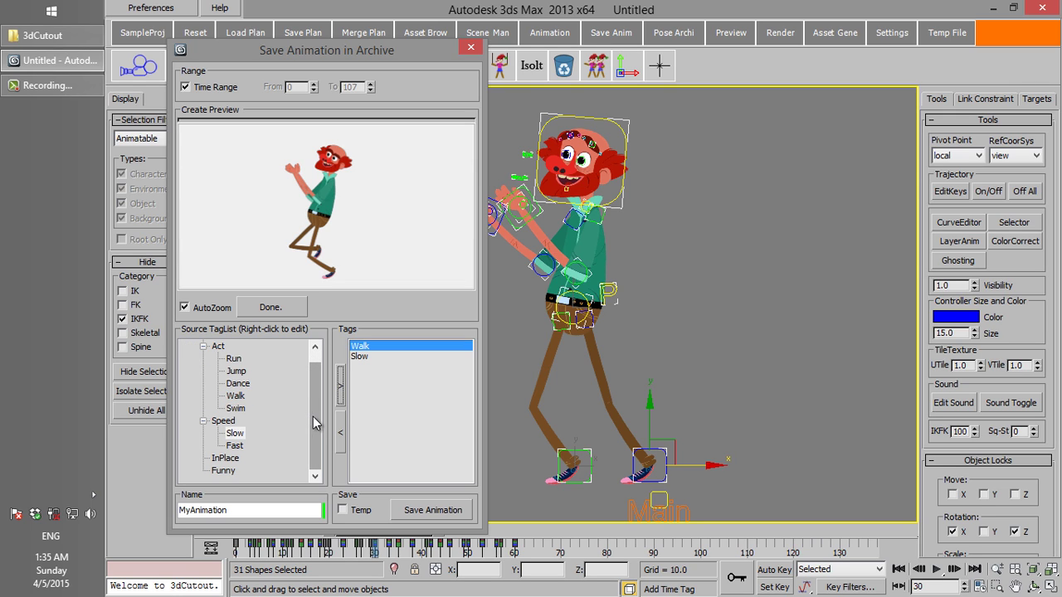
Step: Add the Dance and Funny tags to the animation
{"action": "scroll", "coordinate": [316, 419], "scroll_direction": "up", "scroll_amount": 1}
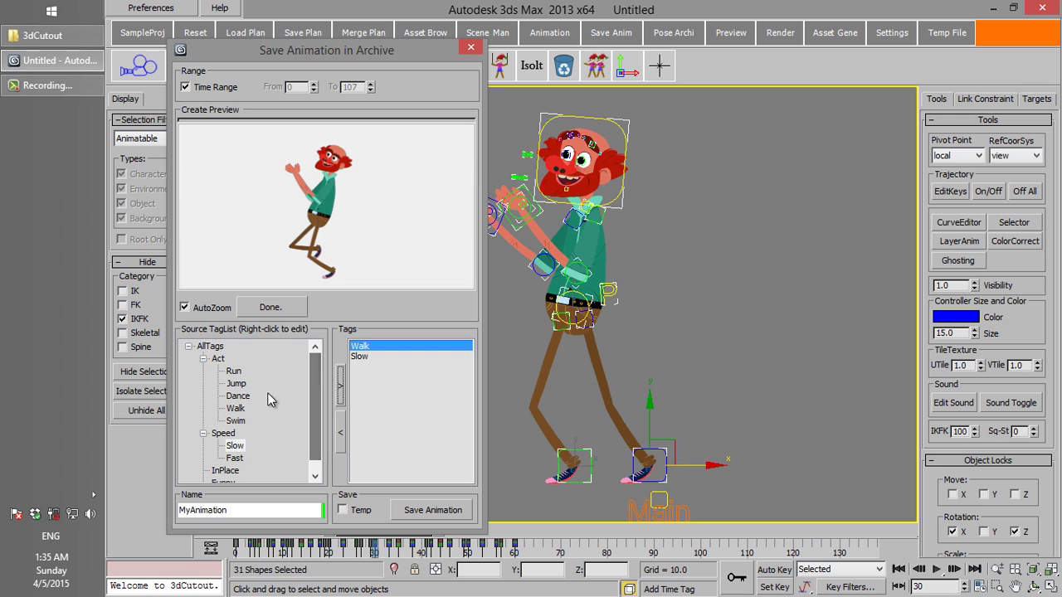
{"action": "left_click", "coordinate": [243, 396]}
{"action": "left_click", "coordinate": [343, 398]}
{"action": "scroll", "coordinate": [320, 418], "scroll_direction": "down", "scroll_amount": 1}
{"action": "left_click", "coordinate": [223, 470]}
{"action": "left_click", "coordinate": [343, 398]}
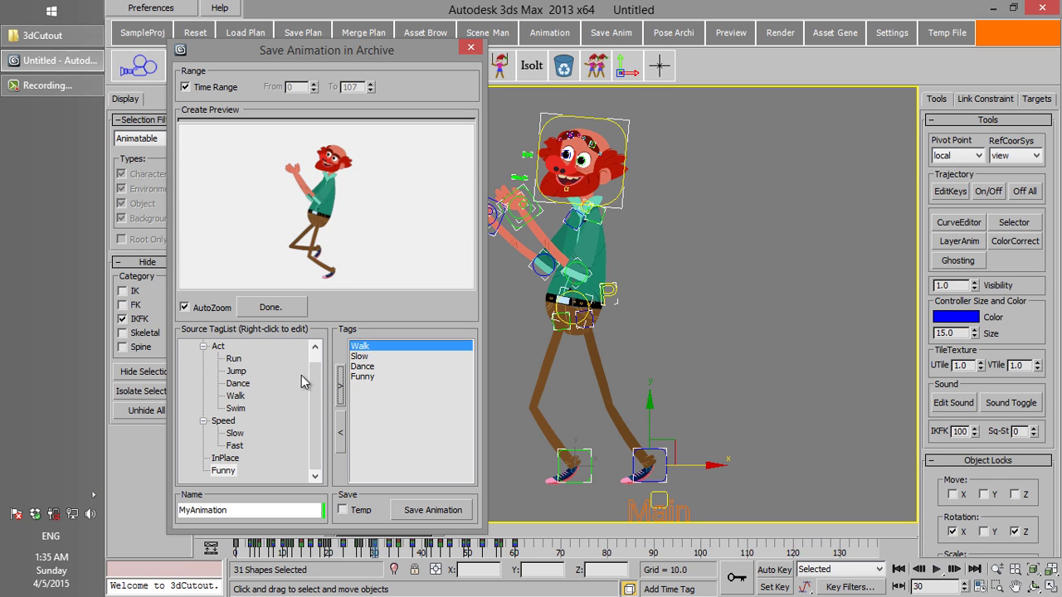
Step: Examine the editing options for the Act tag group and dismiss them without changing the tag list
{"action": "scroll", "coordinate": [308, 382], "scroll_direction": "up", "scroll_amount": 1}
{"action": "right_click", "coordinate": [220, 359]}
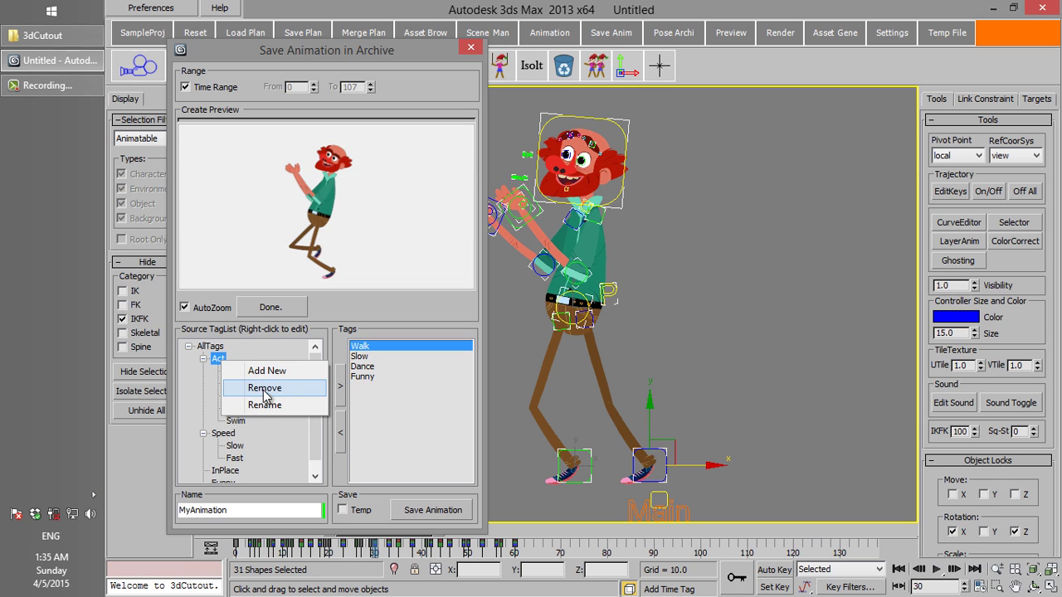
{"action": "left_click", "coordinate": [340, 356]}
{"action": "scroll", "coordinate": [310, 390], "scroll_direction": "down", "scroll_amount": 1}
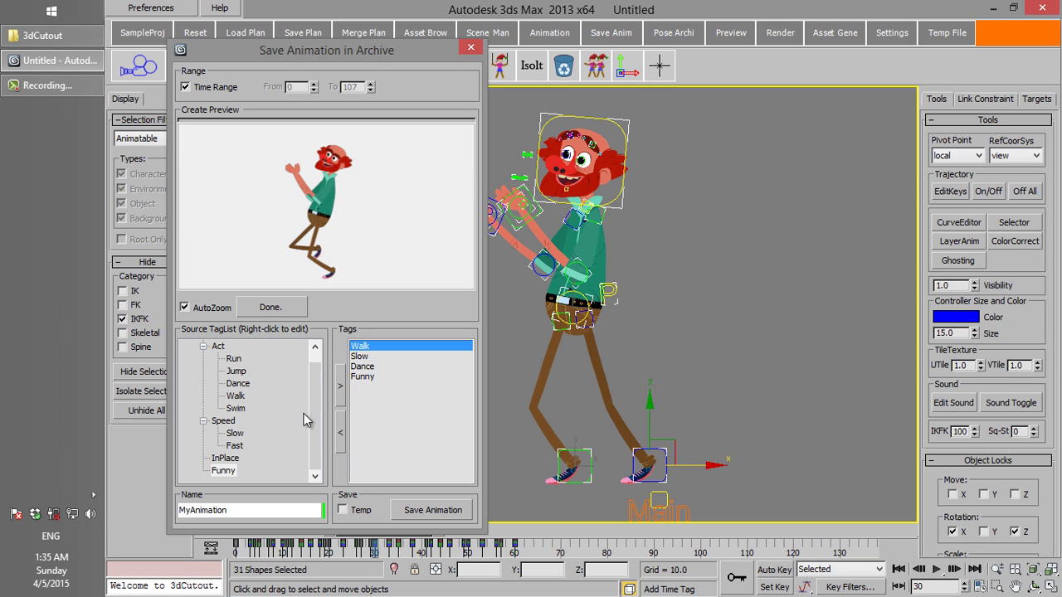
Step: Show the Temp category in the Animation Archive and place the archive beside the save dialog
{"action": "left_click", "coordinate": [345, 512]}
{"action": "left_click", "coordinate": [432, 509]}
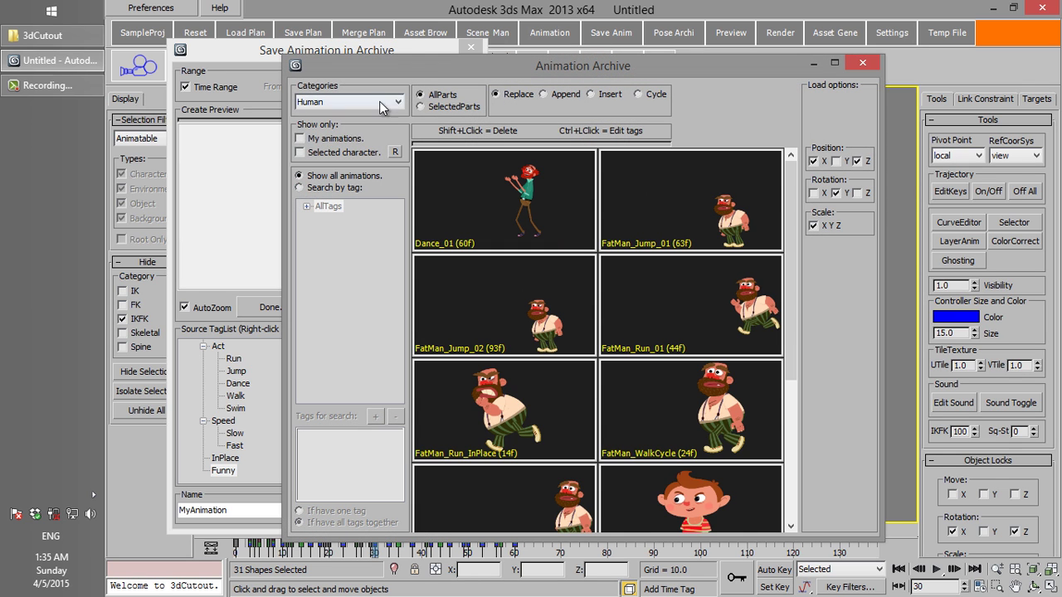
{"action": "left_click", "coordinate": [381, 103]}
{"action": "left_click", "coordinate": [330, 145]}
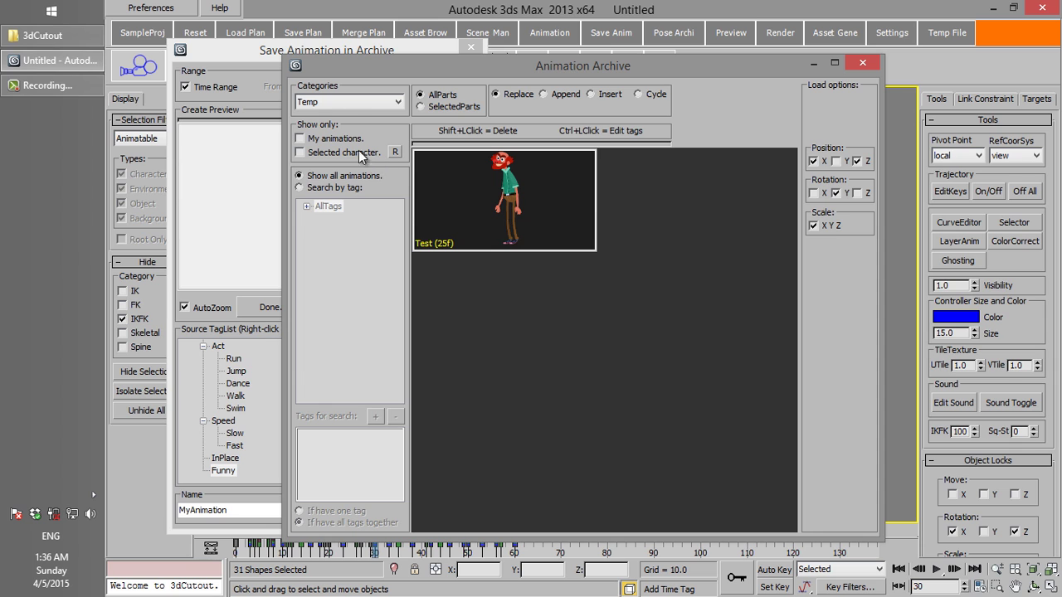
{"action": "left_click_drag", "start_coordinate": [402, 73], "coordinate": [580, 63]}
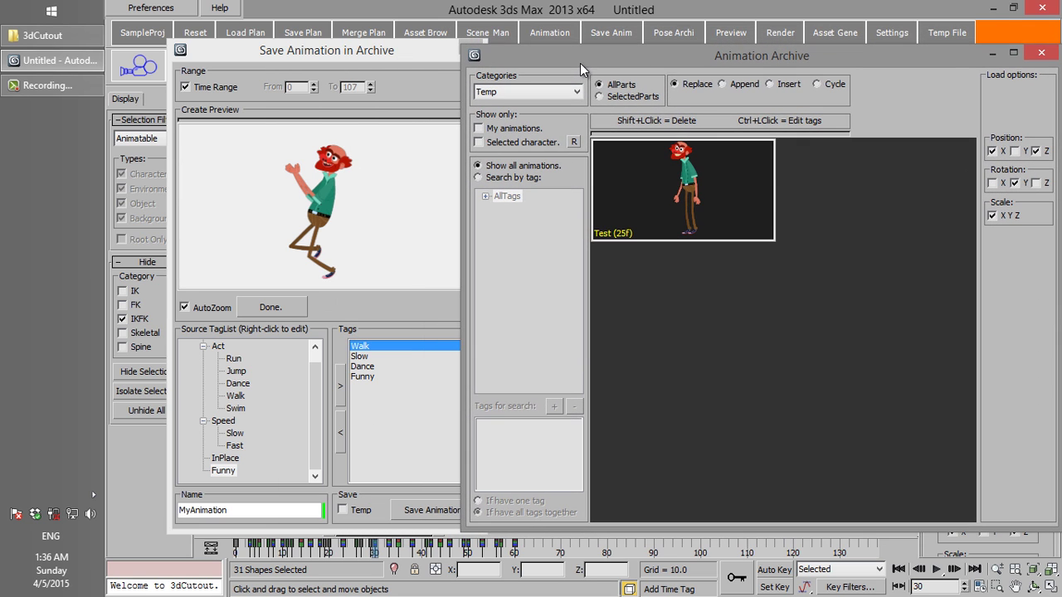
Step: Save MyAnimation to the Temp archive and preview its thumbnail in the Animation Archive
{"action": "left_click", "coordinate": [350, 508]}
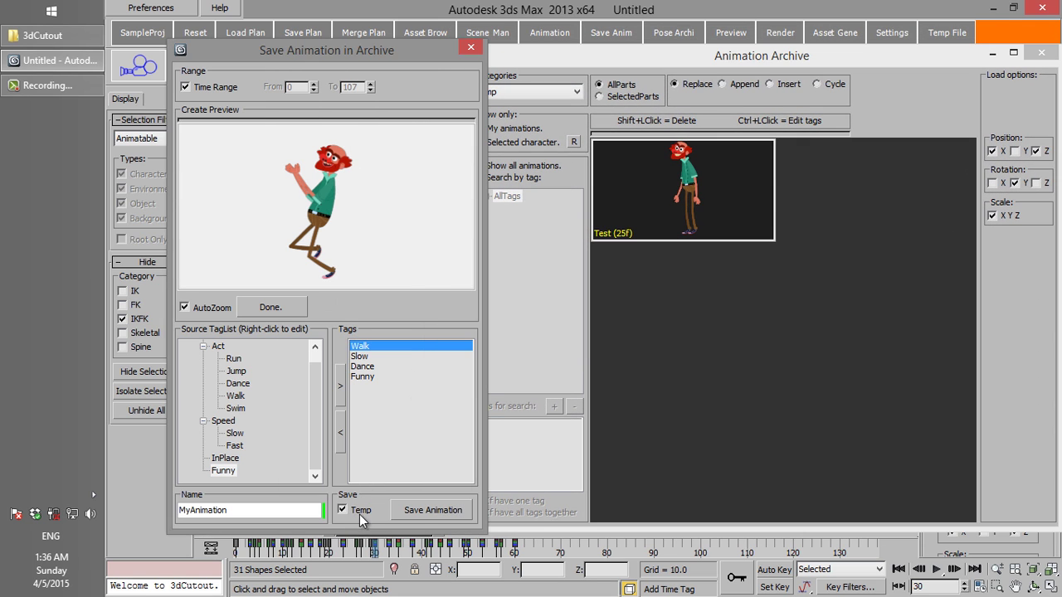
{"action": "left_click", "coordinate": [420, 510]}
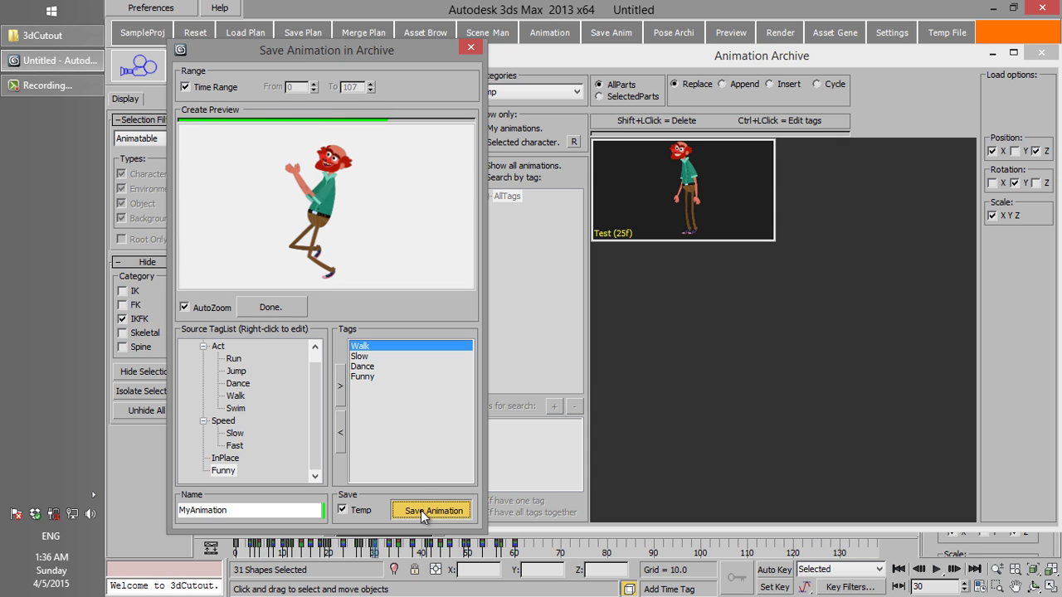
{"action": "left_click", "coordinate": [636, 357]}
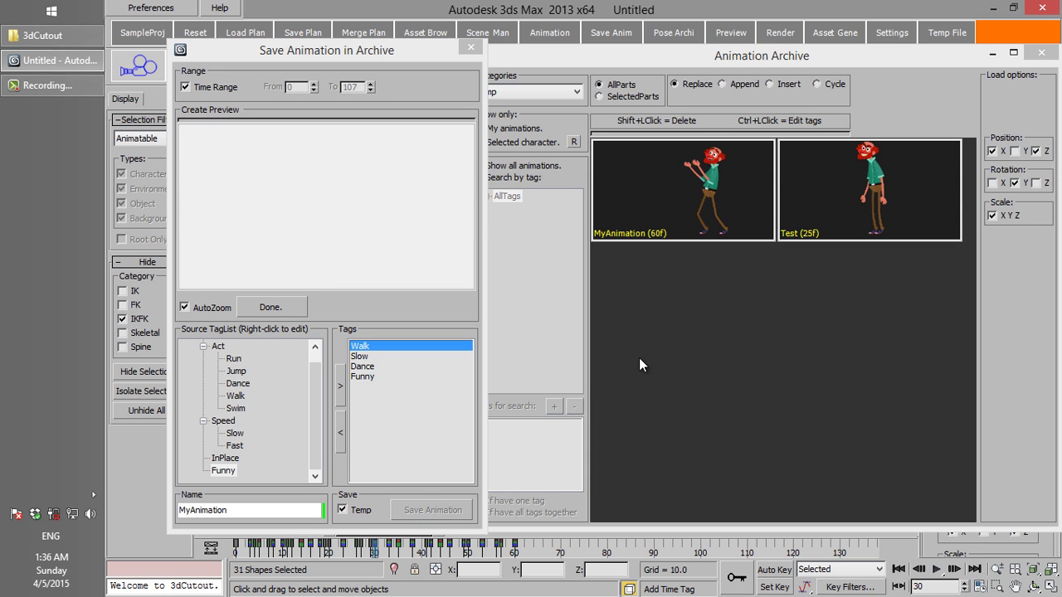
{"action": "mouse_move", "coordinate": [677, 224]}
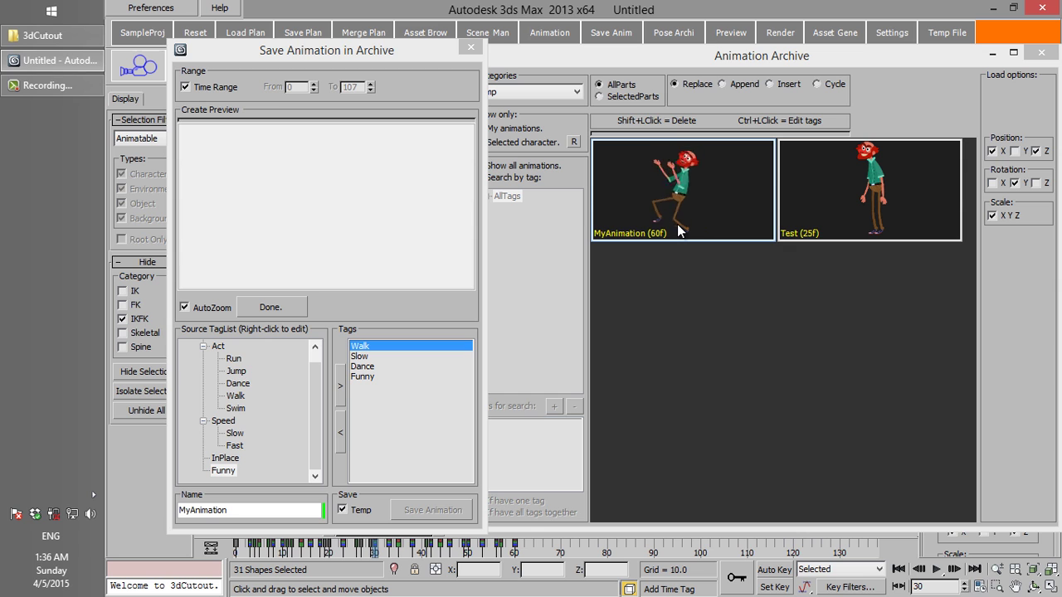
{"action": "left_click_drag", "start_coordinate": [635, 51], "coordinate": [582, 48]}
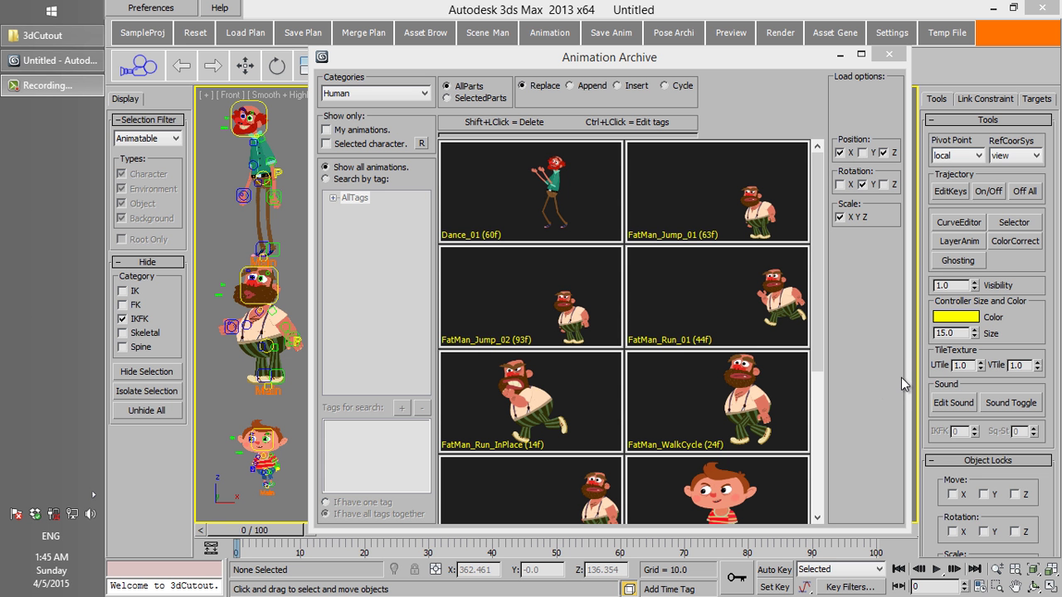
Step: In the Animation Archive's Human category, try the My animations filter and enable Selected character, with the characters kept in view
{"action": "left_click", "coordinate": [861, 55]}
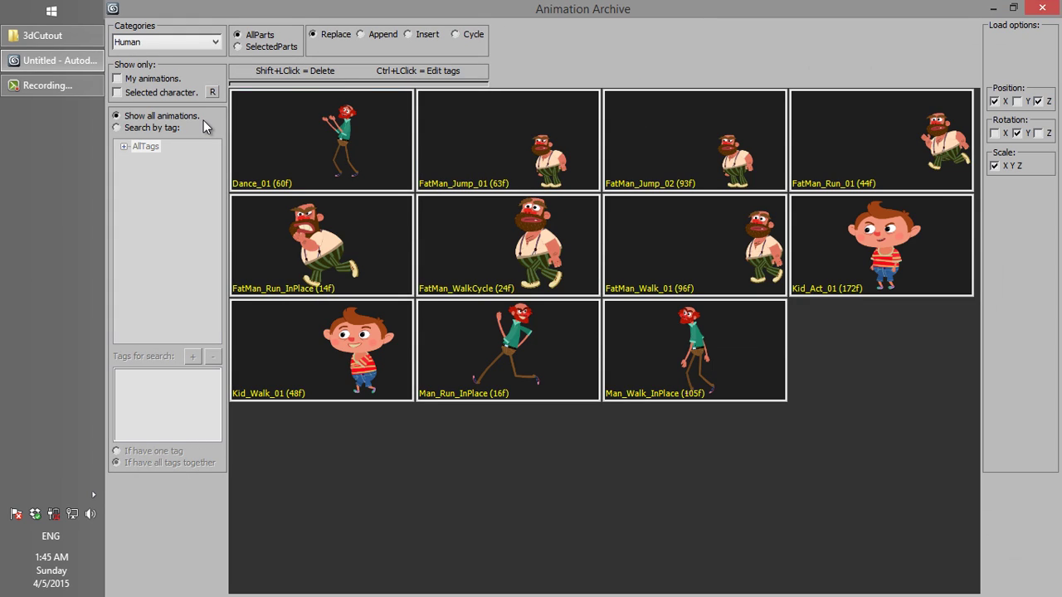
{"action": "left_click", "coordinate": [121, 78]}
{"action": "left_click", "coordinate": [118, 93]}
{"action": "left_click_drag", "start_coordinate": [240, 10], "coordinate": [544, 77]}
Step: Refresh the Selected character filter for the tall bald man and again for the fat man
{"action": "left_click", "coordinate": [265, 182]}
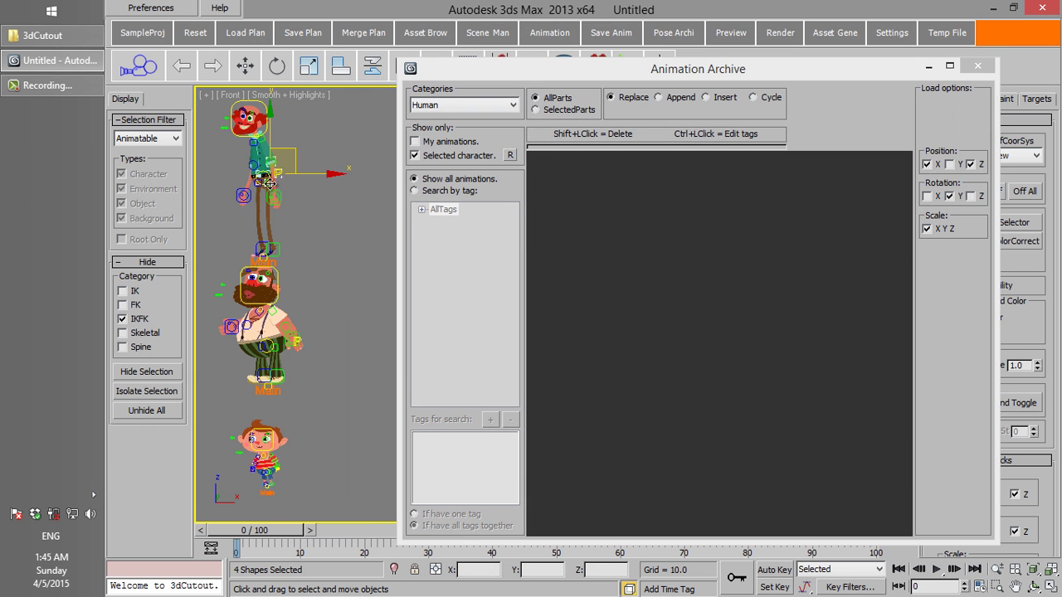
{"action": "left_click", "coordinate": [509, 156]}
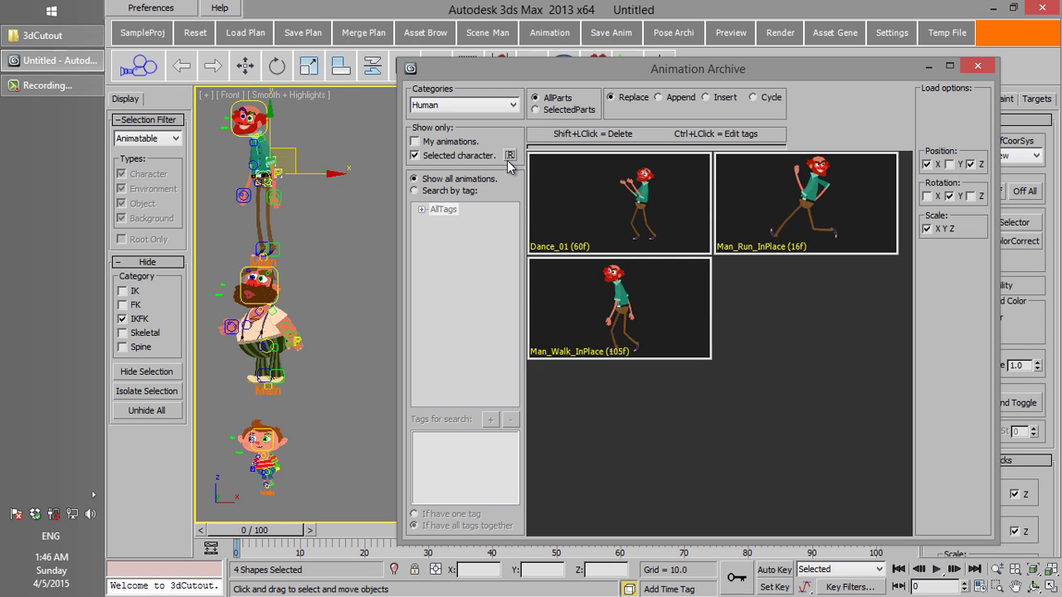
{"action": "left_click", "coordinate": [316, 330]}
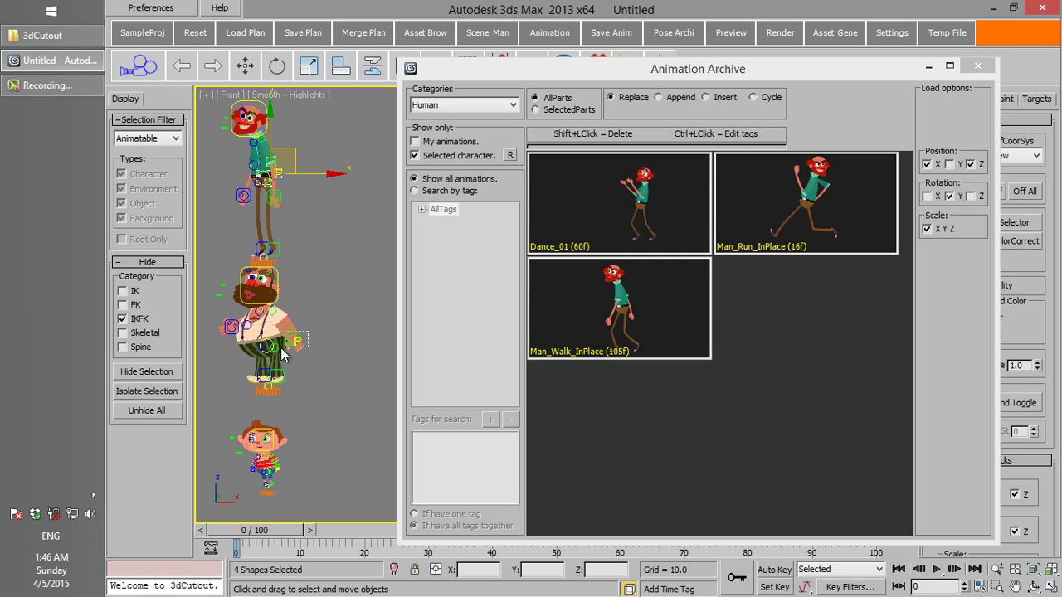
{"action": "left_click", "coordinate": [509, 156]}
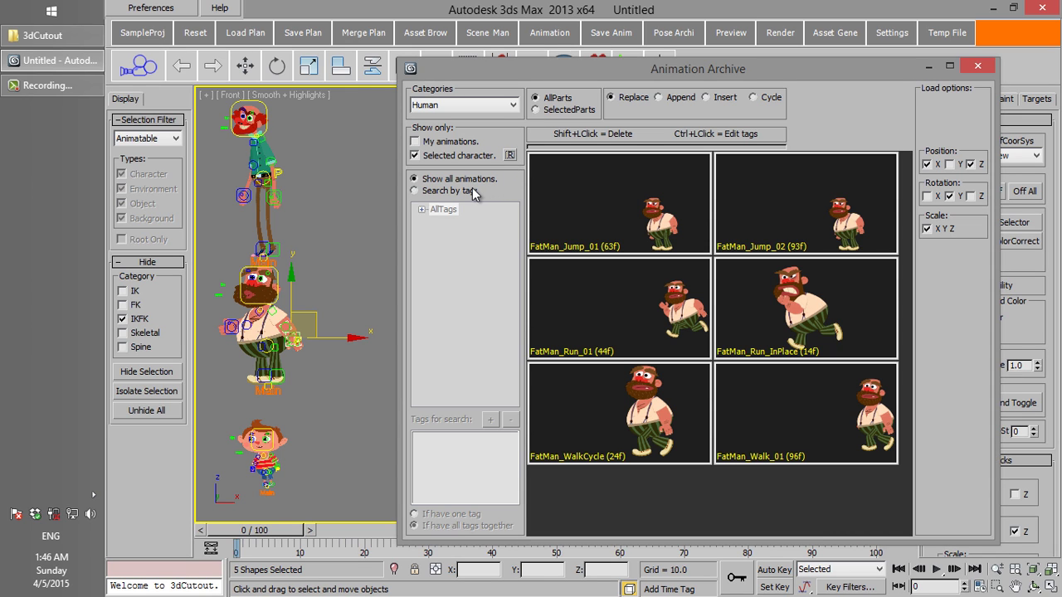
Step: Search the archive by the Walk tag and turn off the Selected character filter
{"action": "left_click", "coordinate": [423, 191]}
{"action": "left_click", "coordinate": [421, 210]}
{"action": "left_click", "coordinate": [436, 222]}
{"action": "left_click", "coordinate": [437, 296]}
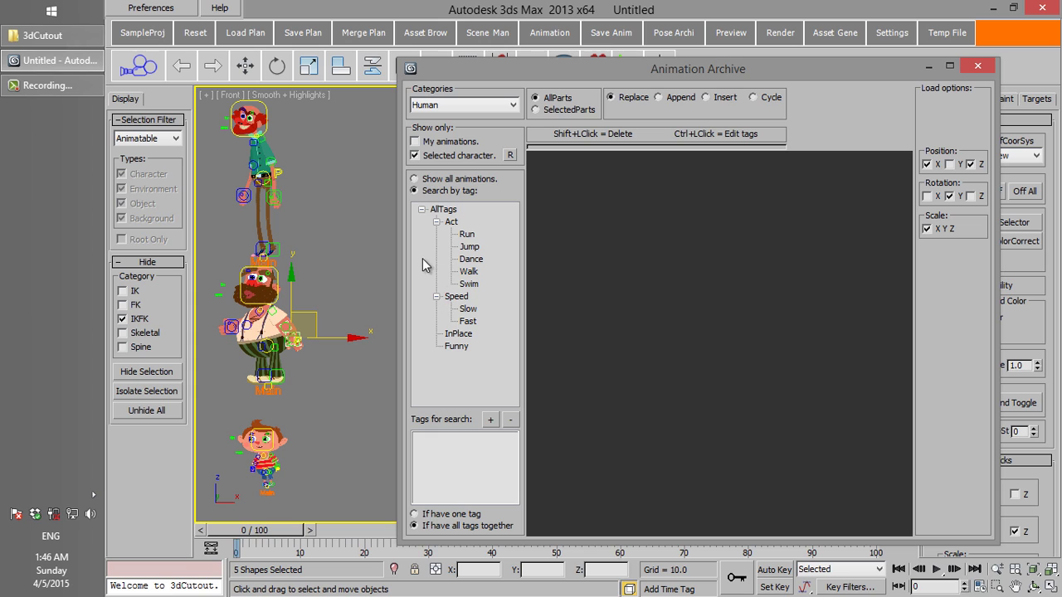
{"action": "left_click", "coordinate": [468, 273]}
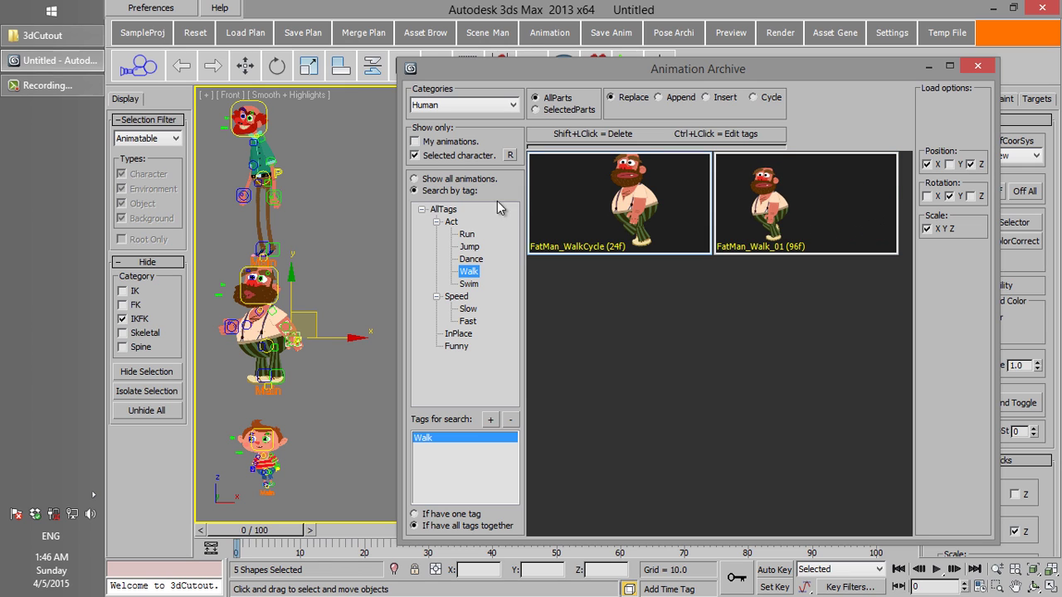
{"action": "left_click", "coordinate": [414, 156]}
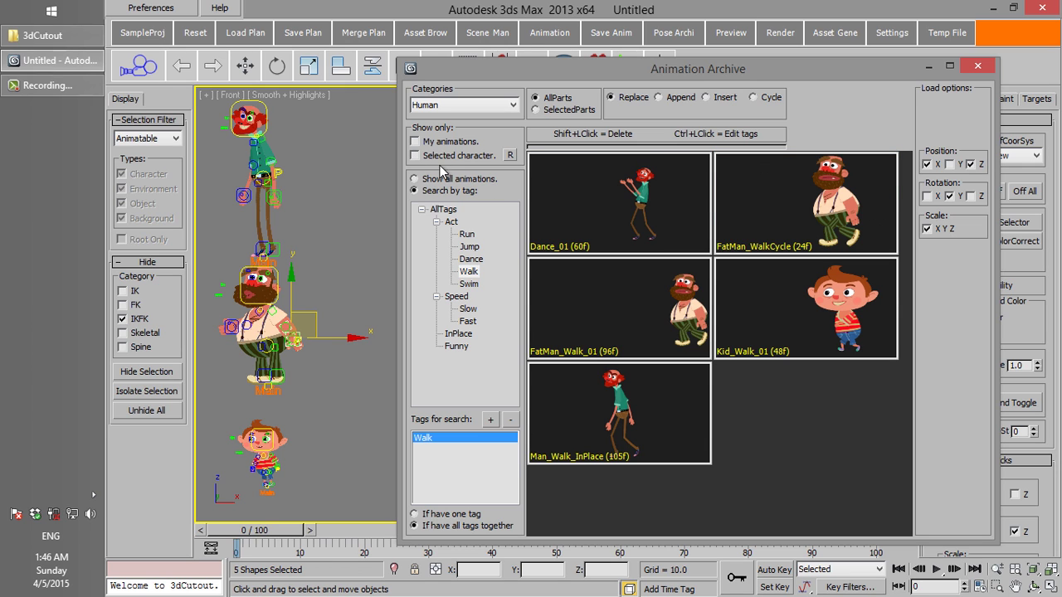
Step: Maximize the Animation Archive and add the Dance tag to the Walk search
{"action": "left_click_drag", "start_coordinate": [581, 73], "coordinate": [499, 0]}
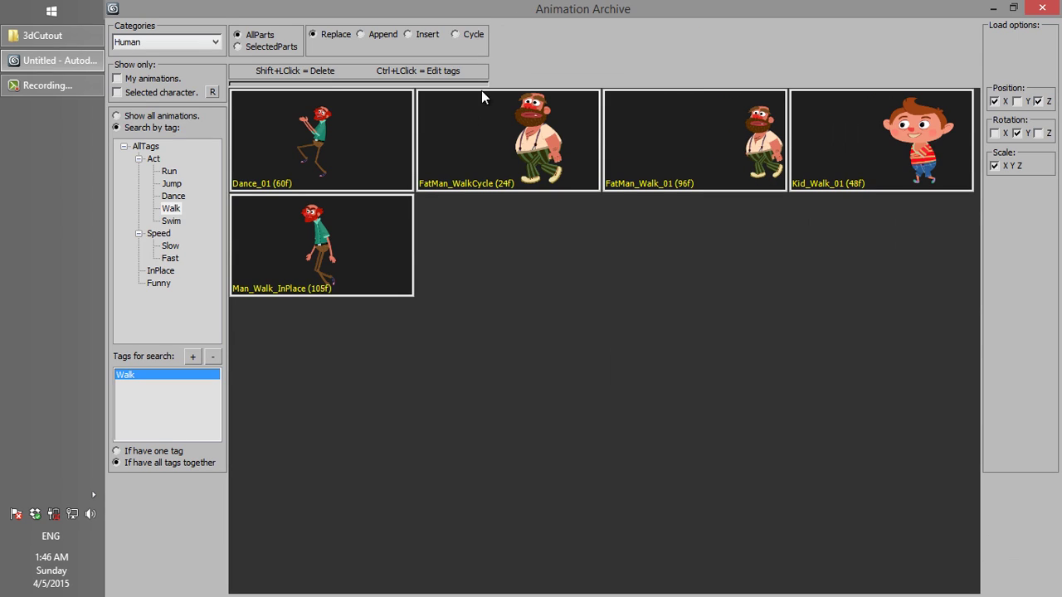
{"action": "double_click", "coordinate": [177, 198]}
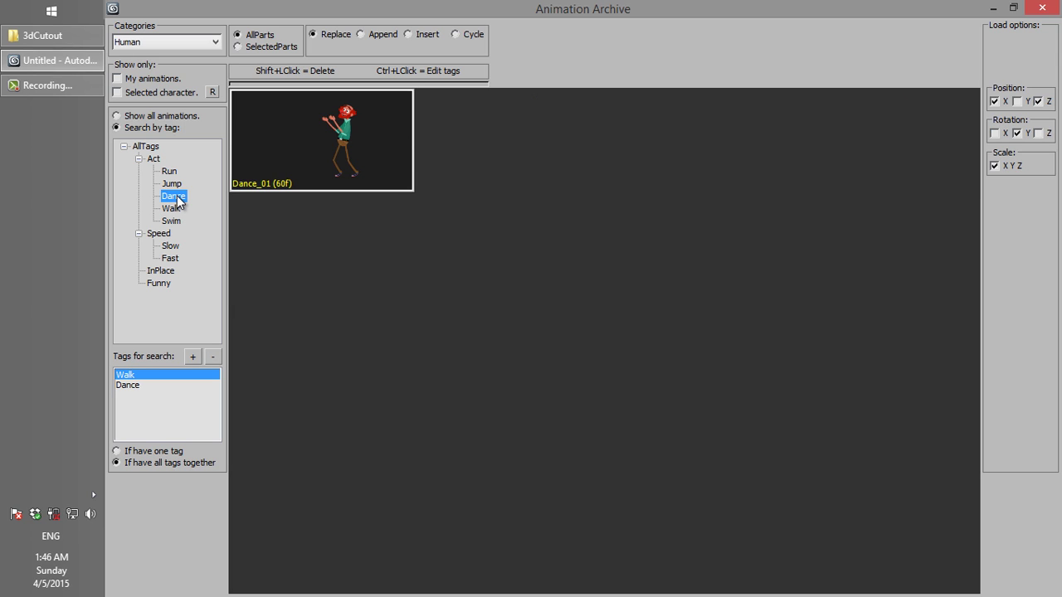
Step: Edit the tags of Dance_01 and add the Slow tag from the Speed group to its animation tags
{"action": "left_click", "coordinate": [264, 163], "text": "ctrl"}
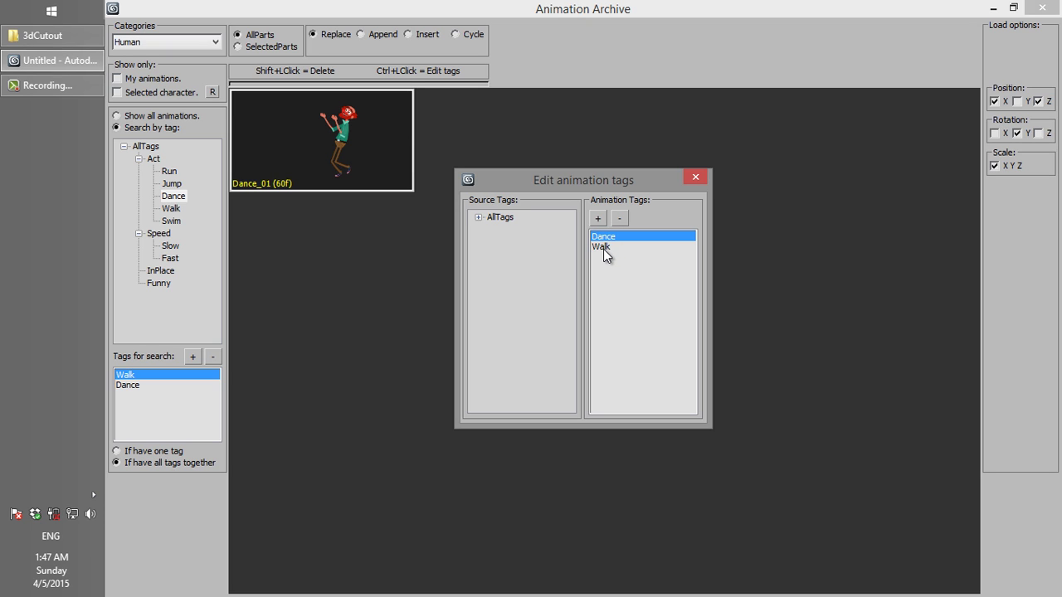
{"action": "left_click", "coordinate": [478, 217]}
{"action": "left_click", "coordinate": [493, 229]}
{"action": "left_click", "coordinate": [492, 304]}
{"action": "left_click_drag", "start_coordinate": [525, 316], "coordinate": [611, 280]}
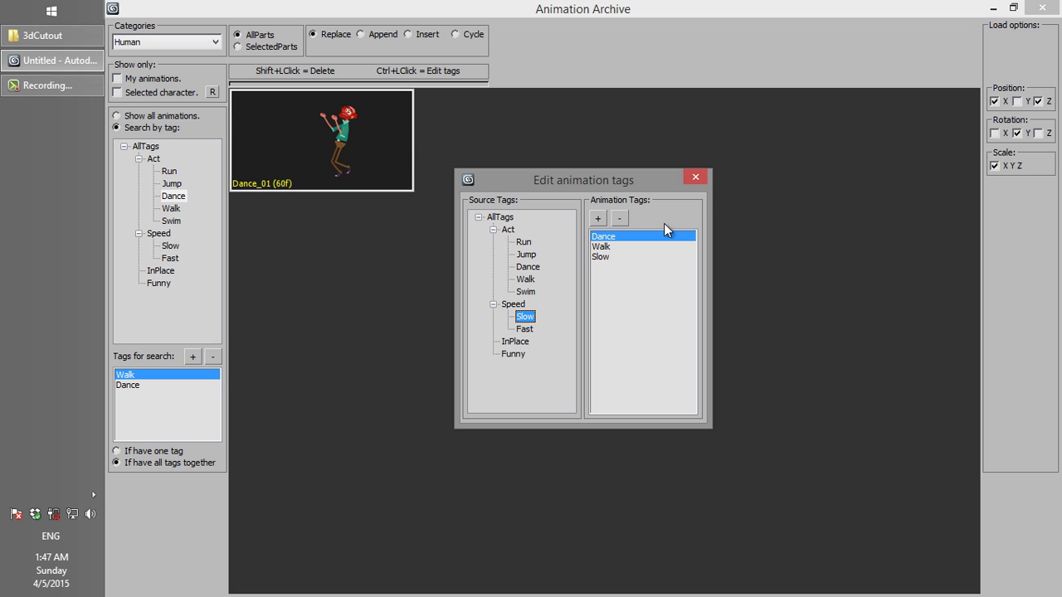
{"action": "left_click", "coordinate": [702, 175]}
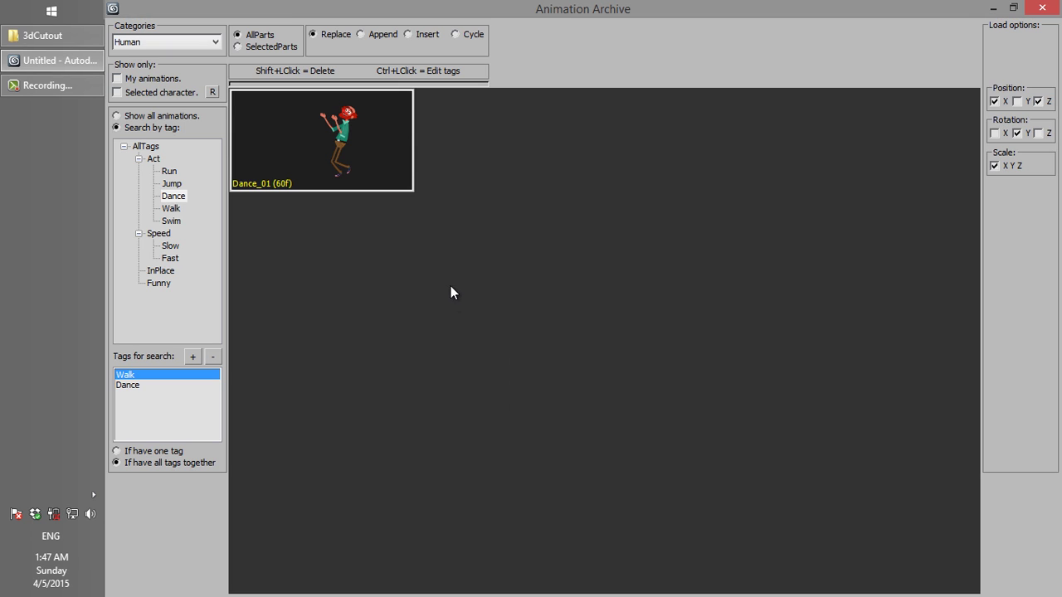
Step: Replace the Dance search tag with InPlace and set the search to match animations that have one tag
{"action": "left_click", "coordinate": [167, 385]}
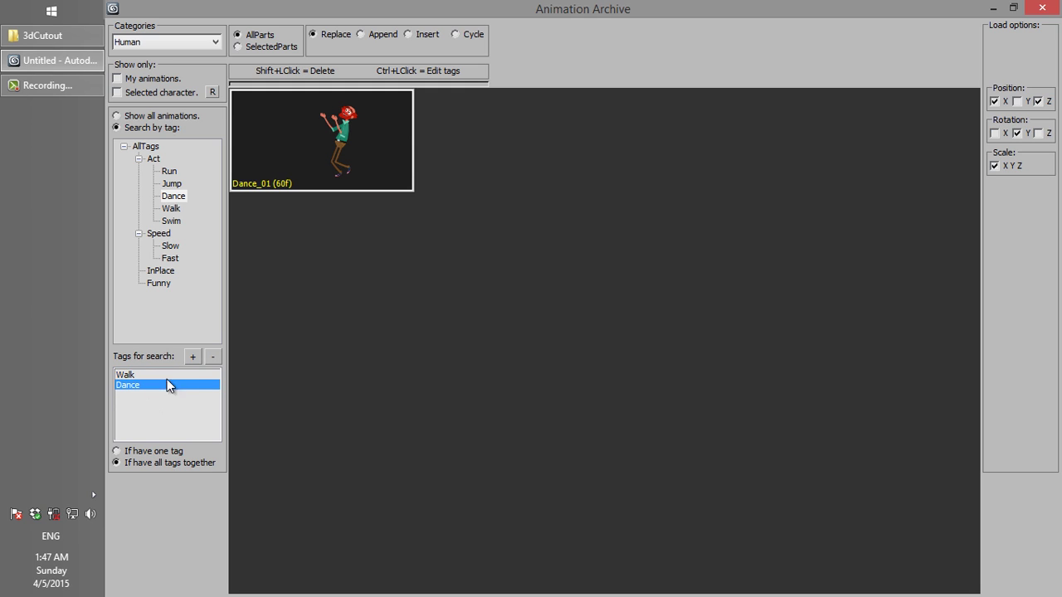
{"action": "left_click", "coordinate": [211, 359]}
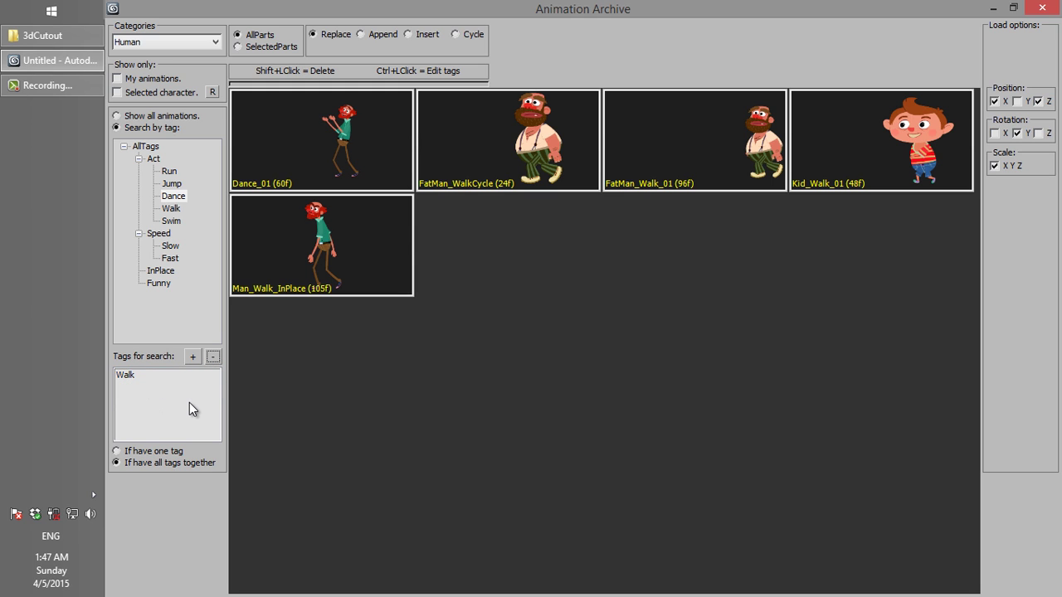
{"action": "double_click", "coordinate": [162, 271]}
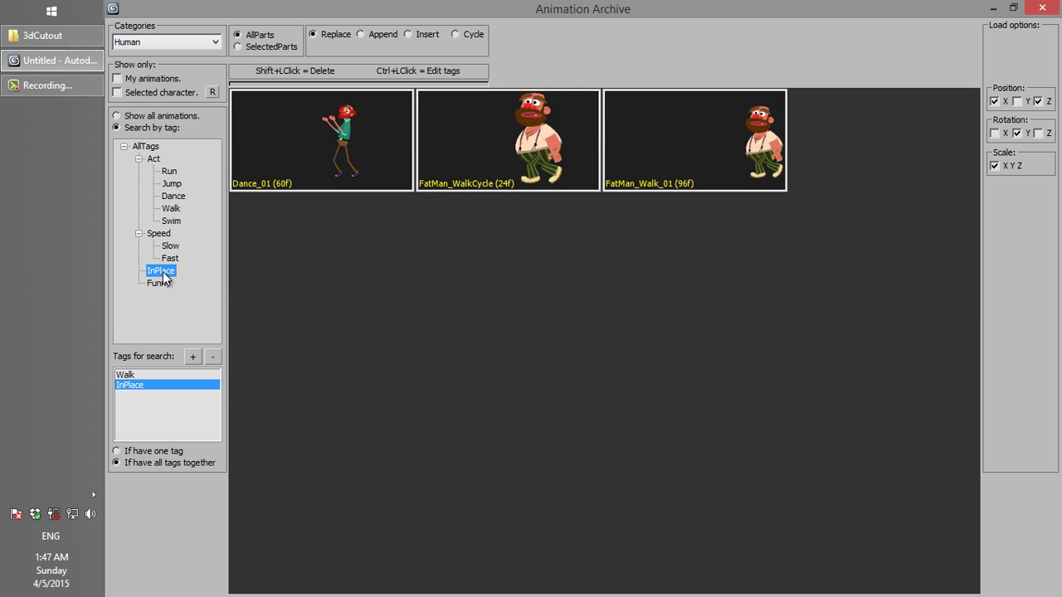
{"action": "mouse_move", "coordinate": [290, 184]}
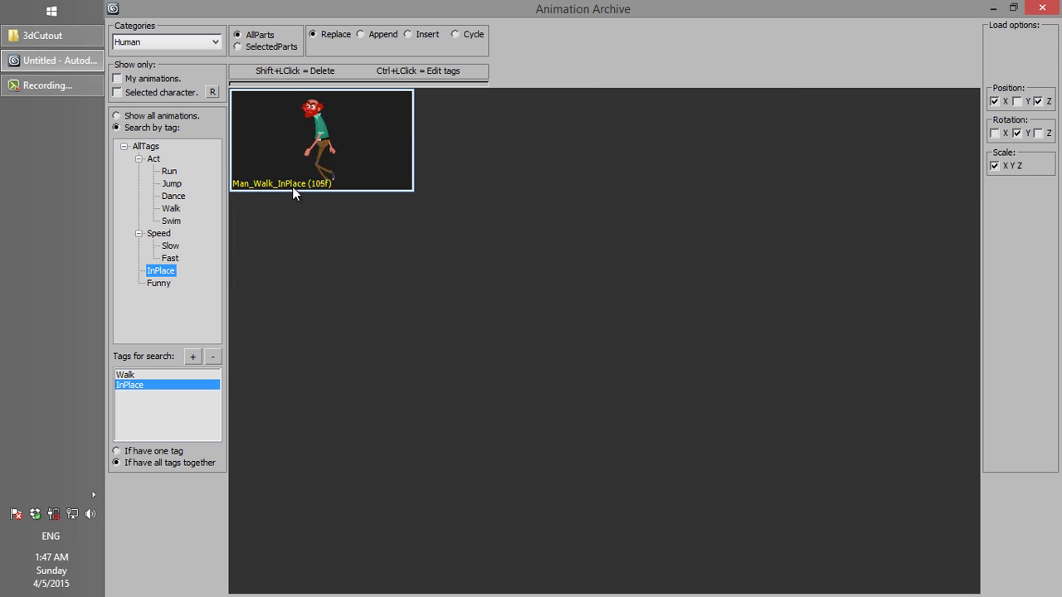
{"action": "left_click", "coordinate": [166, 452]}
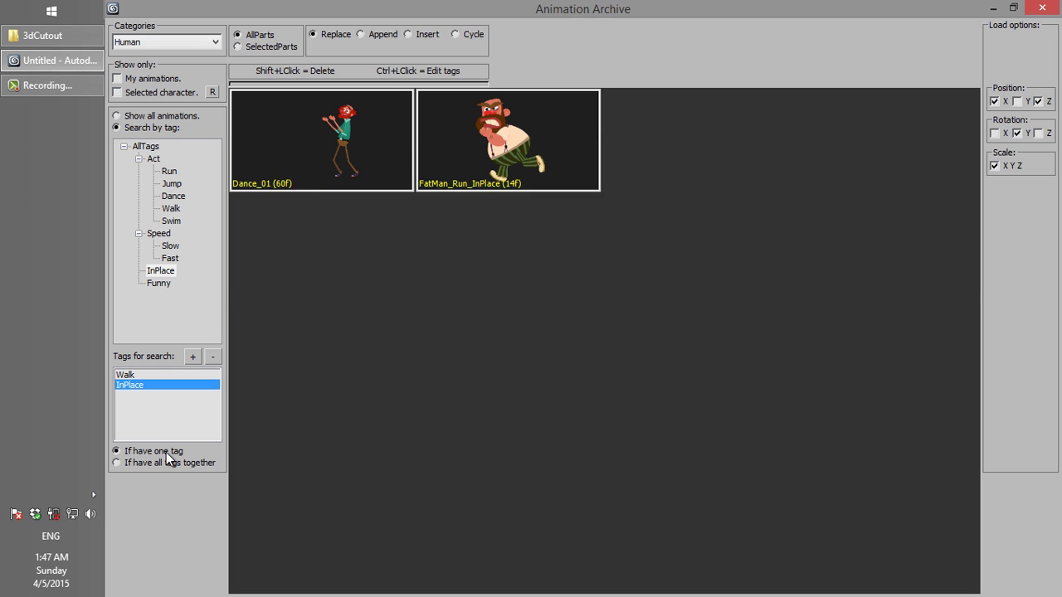
{"action": "mouse_move", "coordinate": [366, 290]}
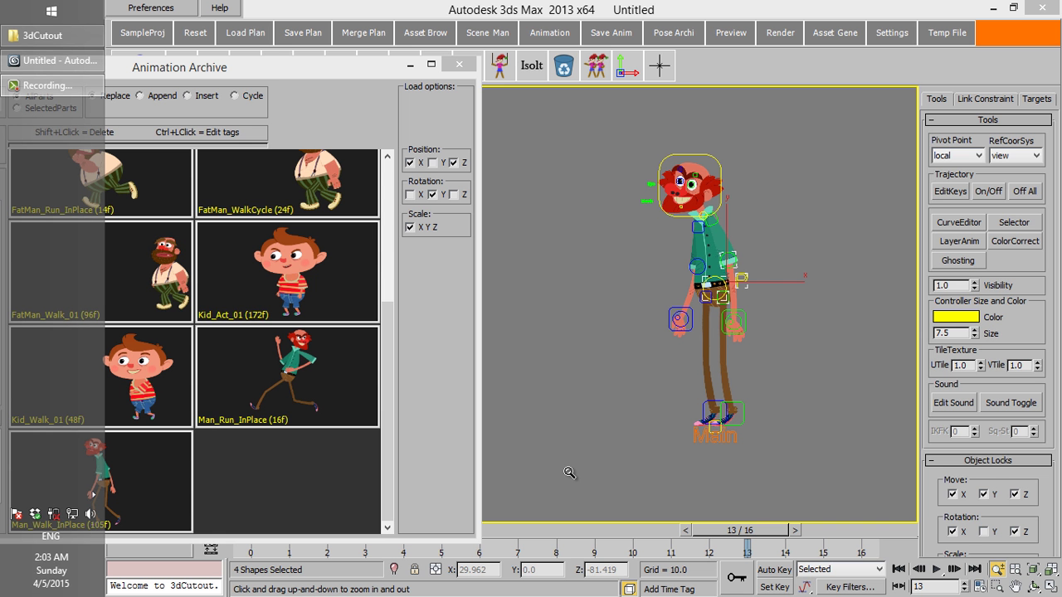
Step: Select the tall man's foot and Main controllers, load Man_Run_InPlace in Replace mode, and play it back
{"action": "right_click", "coordinate": [566, 403]}
{"action": "left_click_drag", "start_coordinate": [664, 439], "coordinate": [783, 376]}
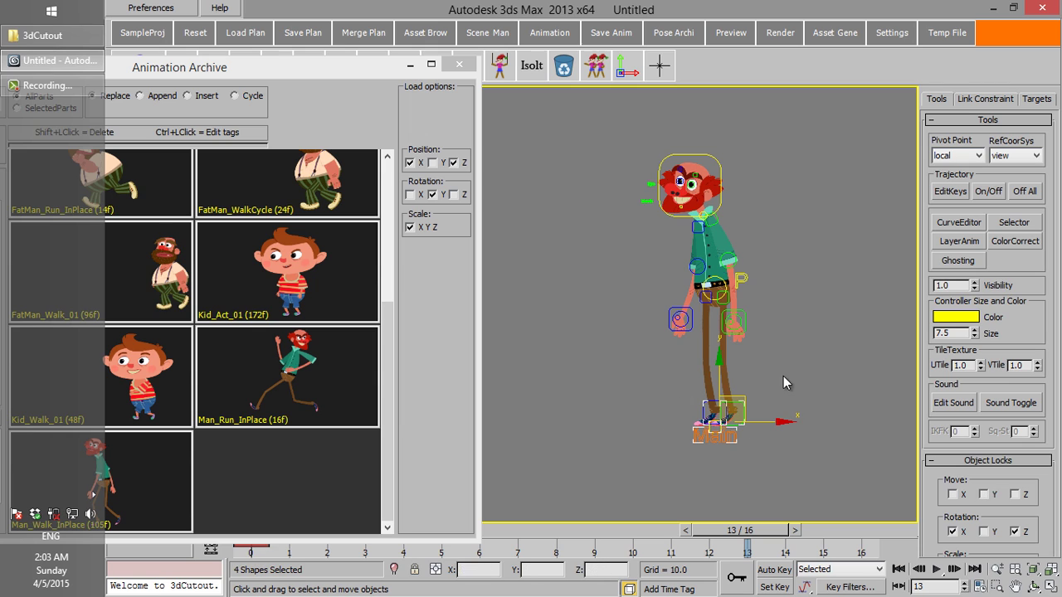
{"action": "left_click", "coordinate": [357, 377]}
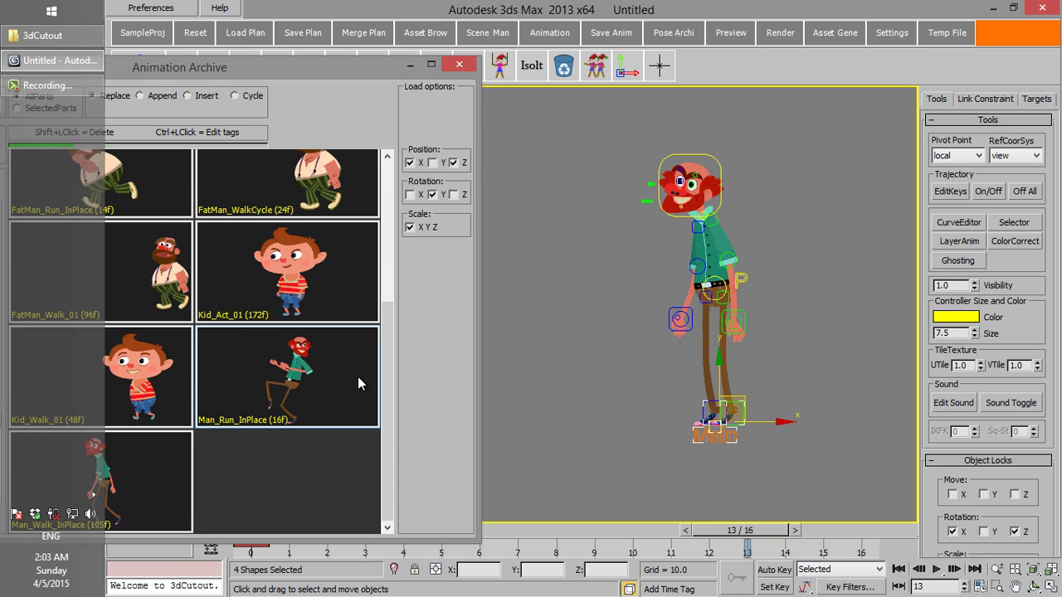
{"action": "left_click", "coordinate": [937, 570]}
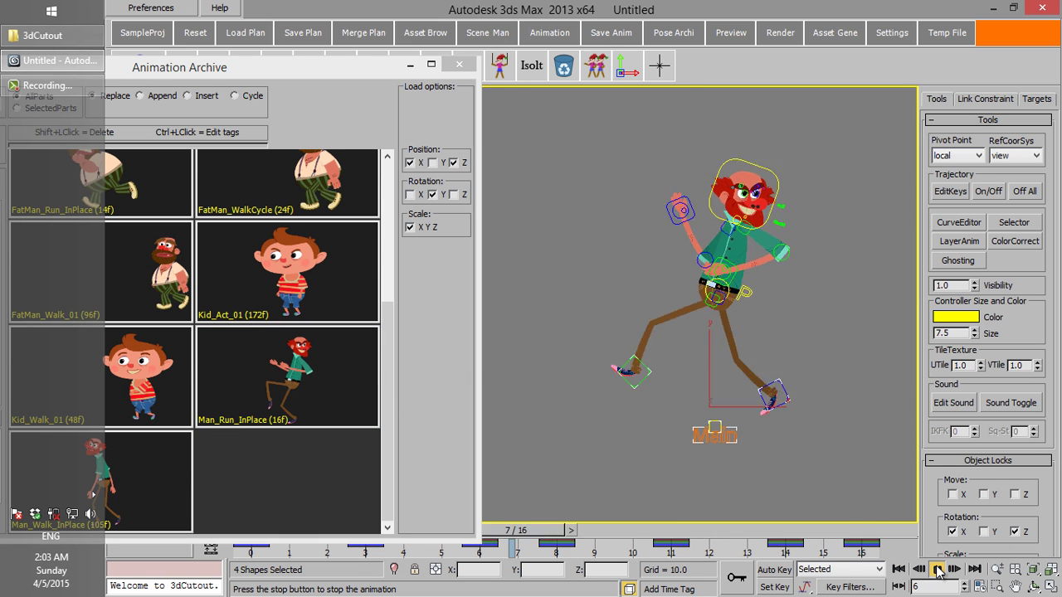
{"action": "left_click", "coordinate": [937, 570]}
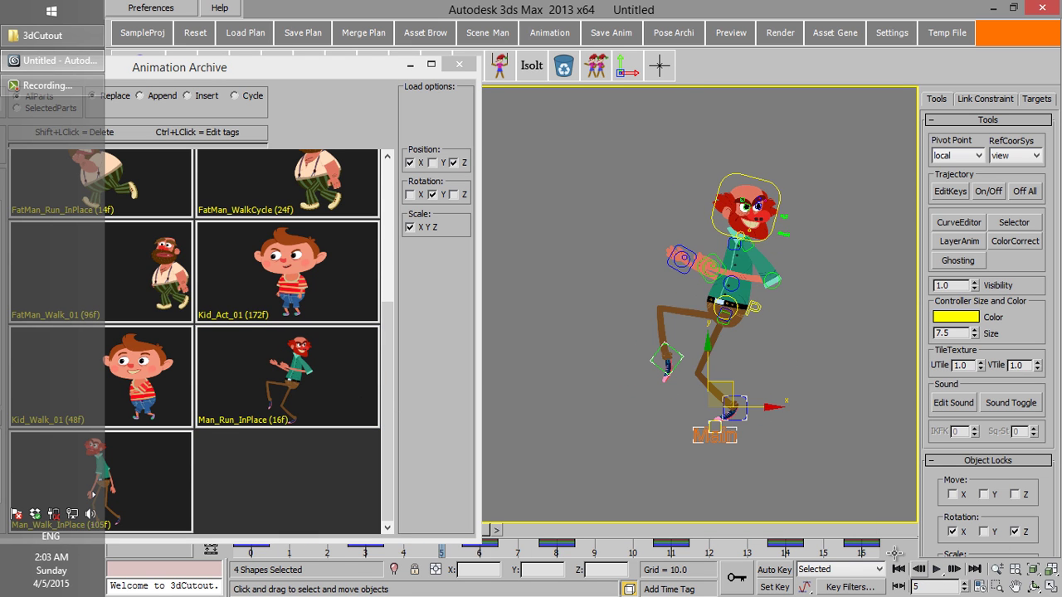
Step: Turn off X position in the load options, reload Man_Run_InPlace, and play it back
{"action": "left_click", "coordinate": [409, 163]}
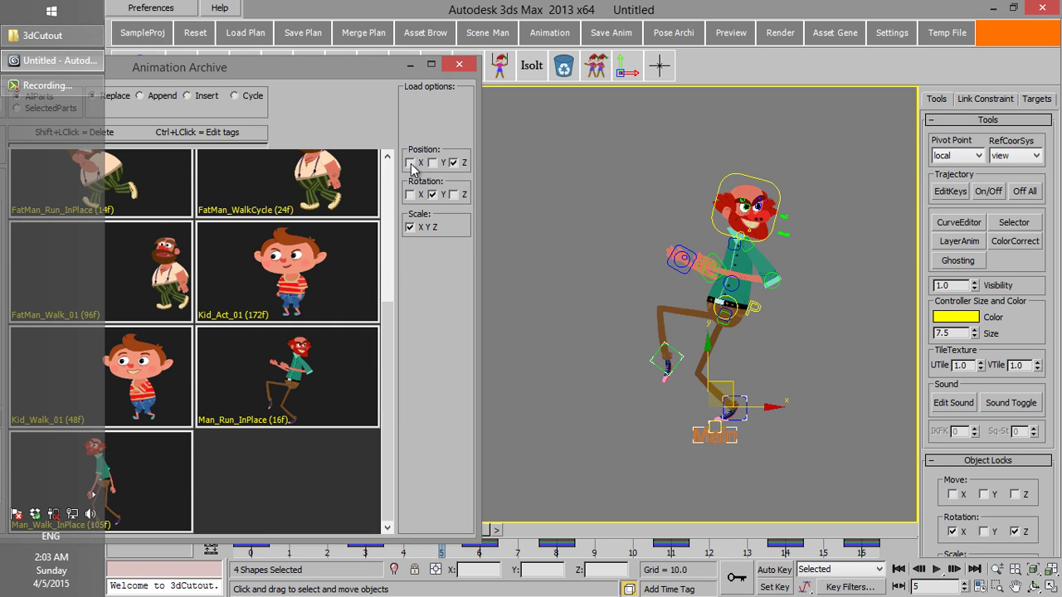
{"action": "left_click", "coordinate": [370, 343]}
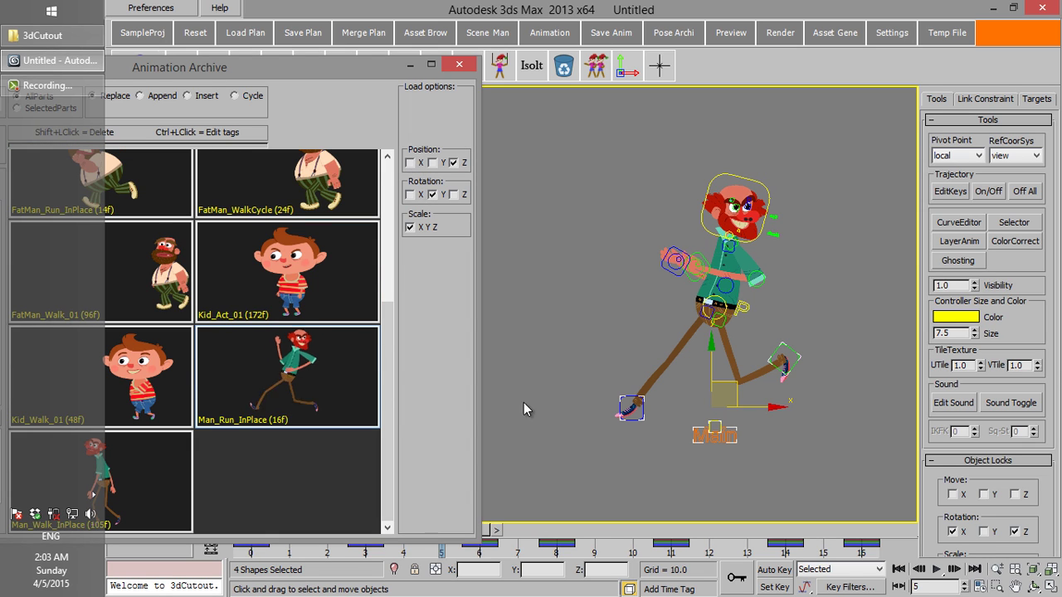
{"action": "left_click", "coordinate": [937, 569]}
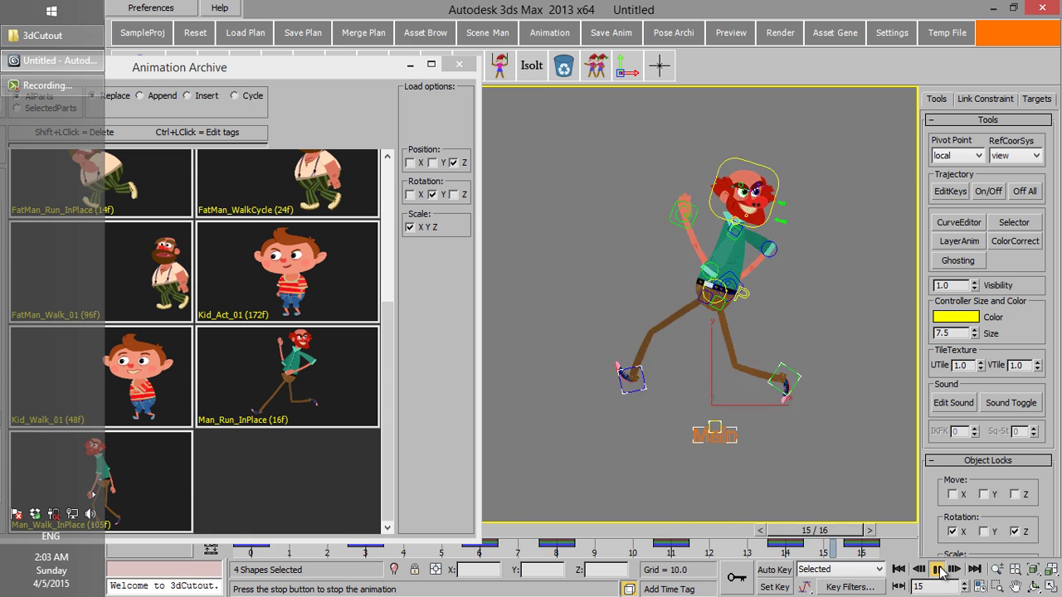
{"action": "left_click", "coordinate": [937, 570]}
Step: Turn X position loading back on, reload Man_Run_InPlace, and play the animation
{"action": "left_click", "coordinate": [409, 163]}
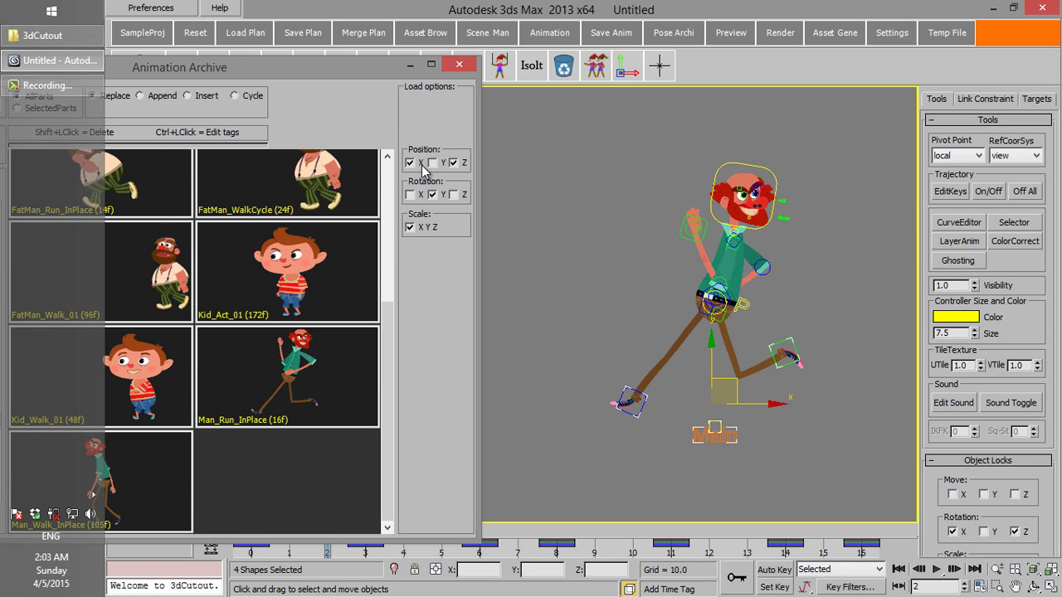
{"action": "left_click", "coordinate": [360, 354]}
{"action": "left_click", "coordinate": [937, 570]}
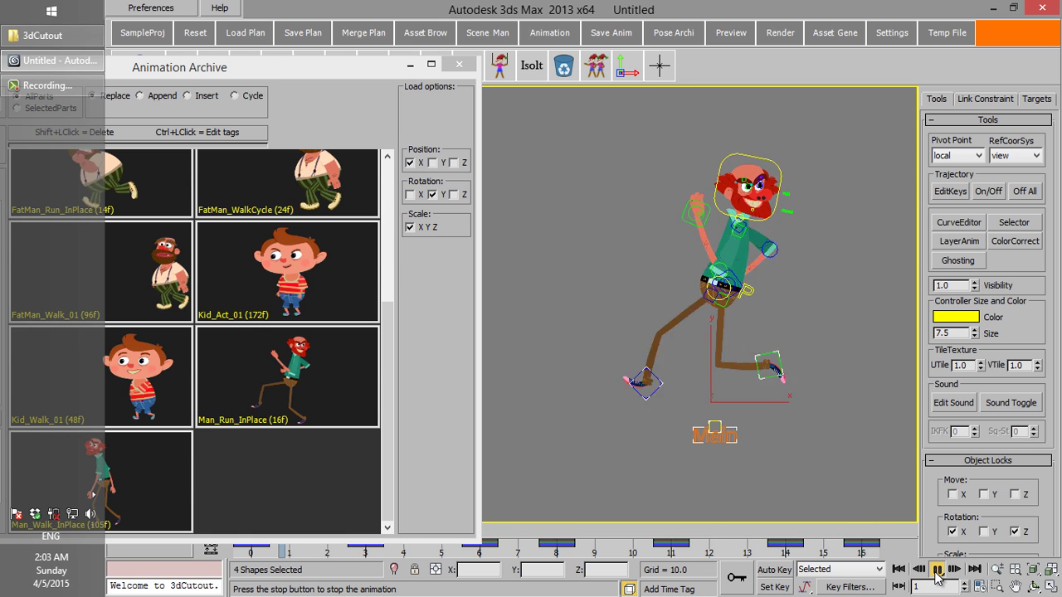
{"action": "left_click", "coordinate": [936, 570]}
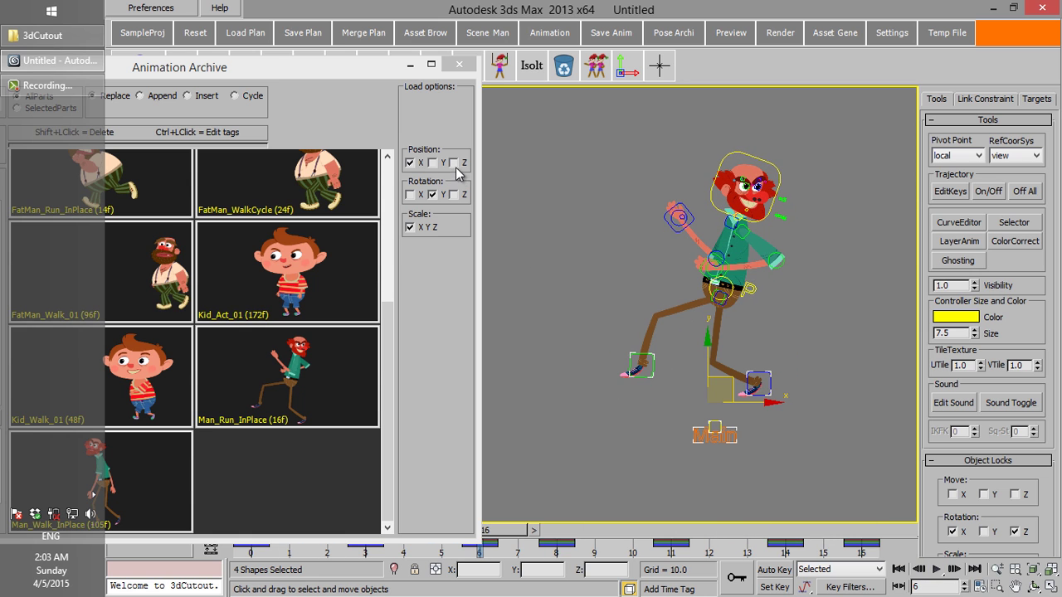
Step: Re-enable Z position in the load options, load Man_Run_InPlace again, and check the playback
{"action": "left_click", "coordinate": [454, 163]}
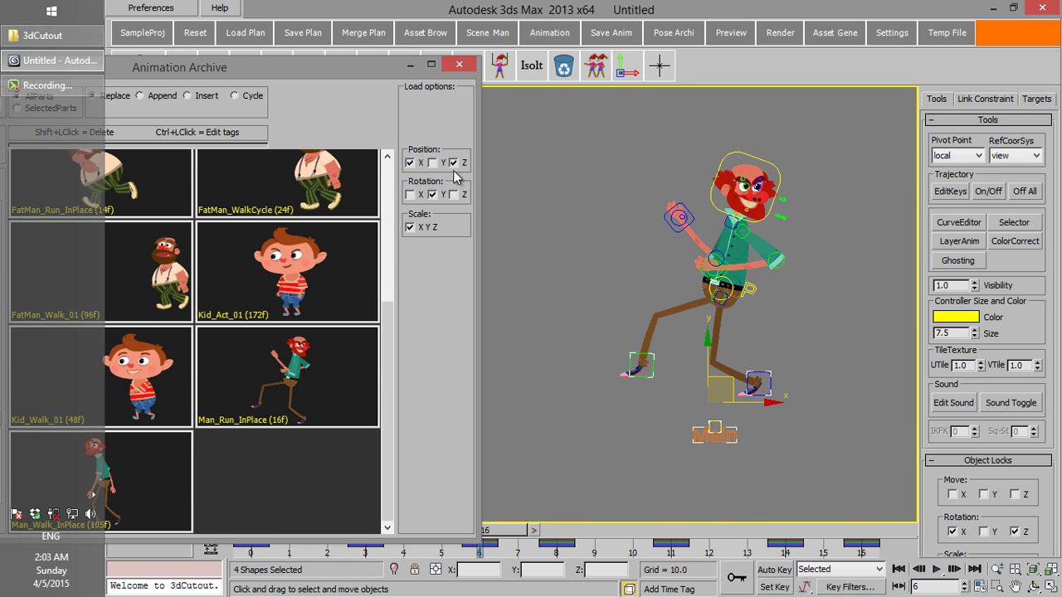
{"action": "left_click", "coordinate": [355, 349]}
{"action": "left_click", "coordinate": [944, 570]}
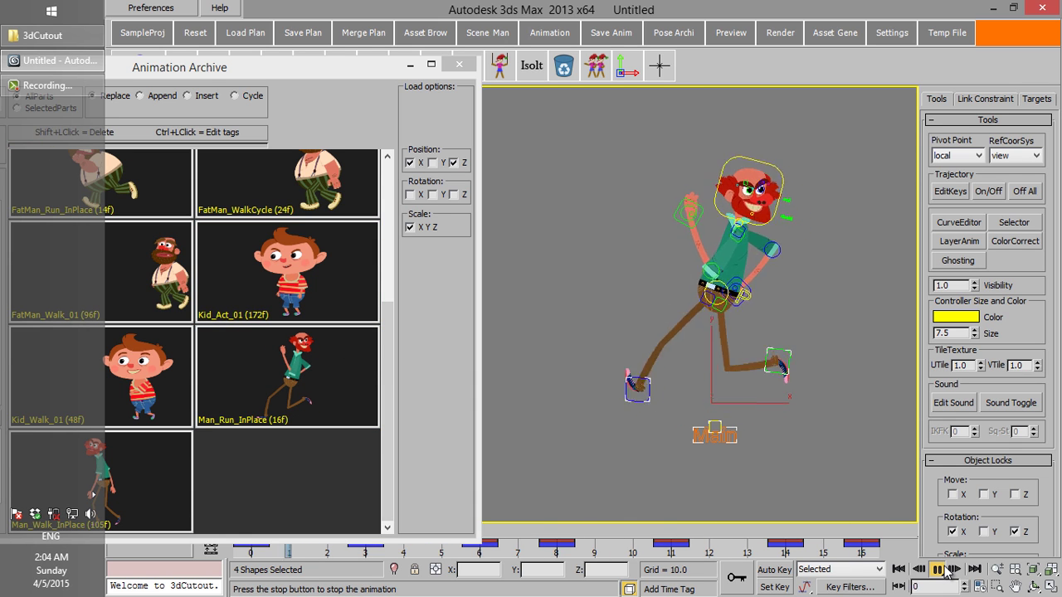
{"action": "left_click", "coordinate": [940, 569]}
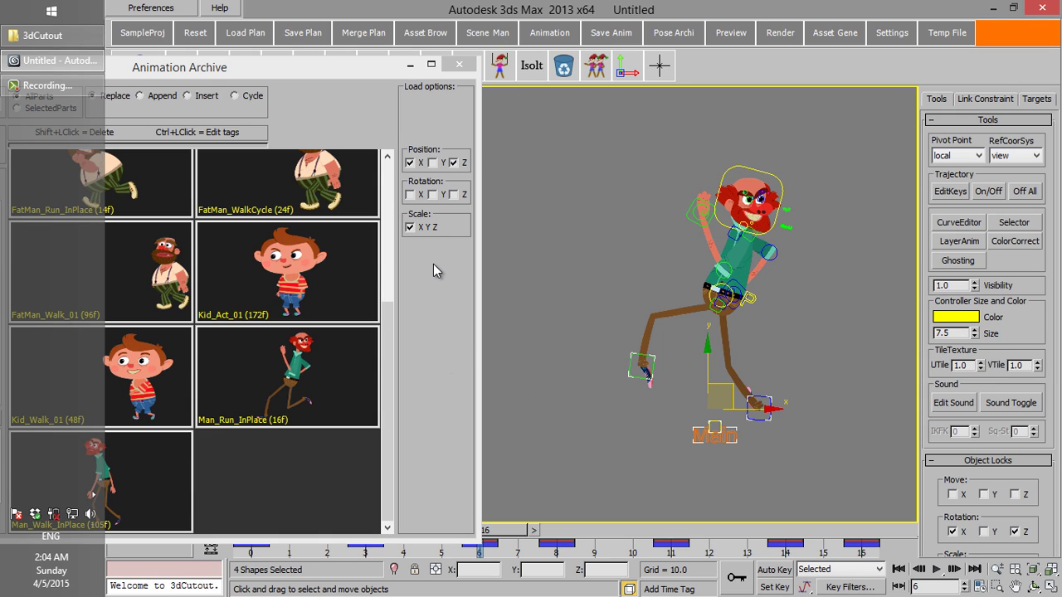
Step: Enable Y rotation and turn off XYZ scale in the load options
{"action": "left_click", "coordinate": [437, 197]}
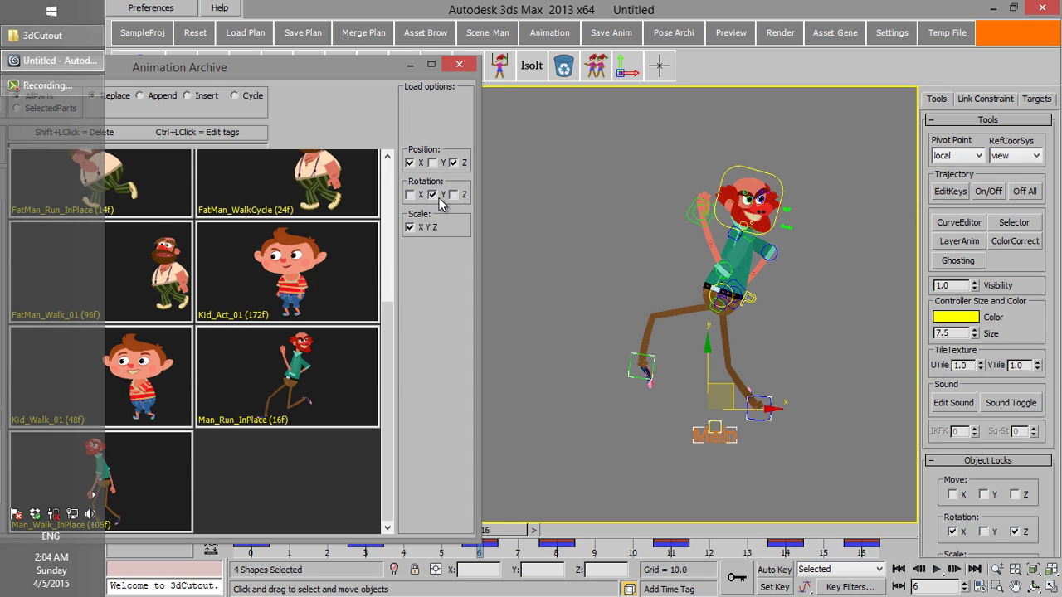
{"action": "middle_click_drag", "start_coordinate": [700, 331], "coordinate": [747, 338], "text": "alt"}
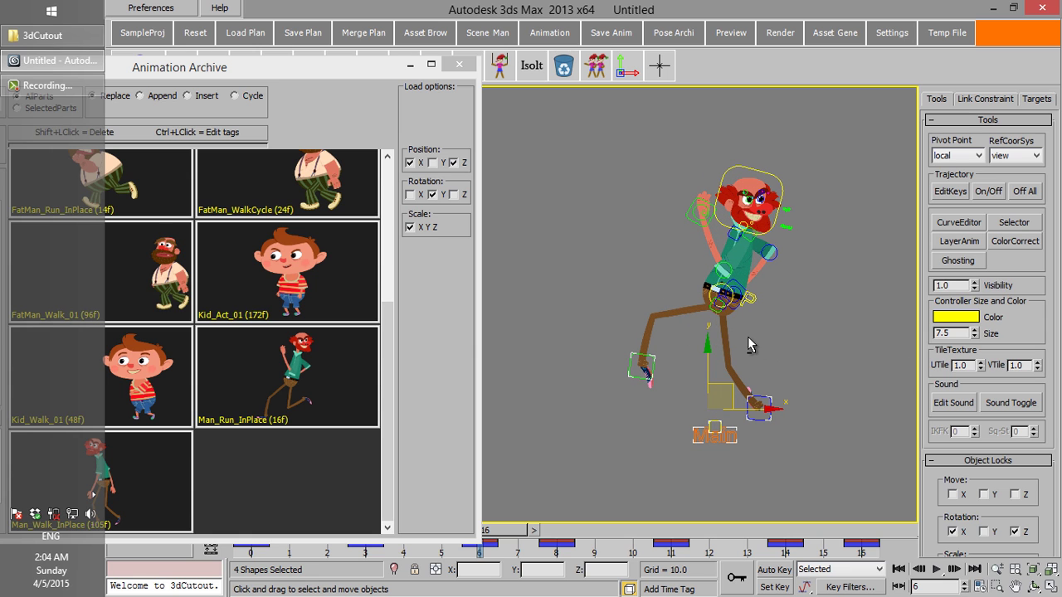
{"action": "left_click", "coordinate": [413, 228]}
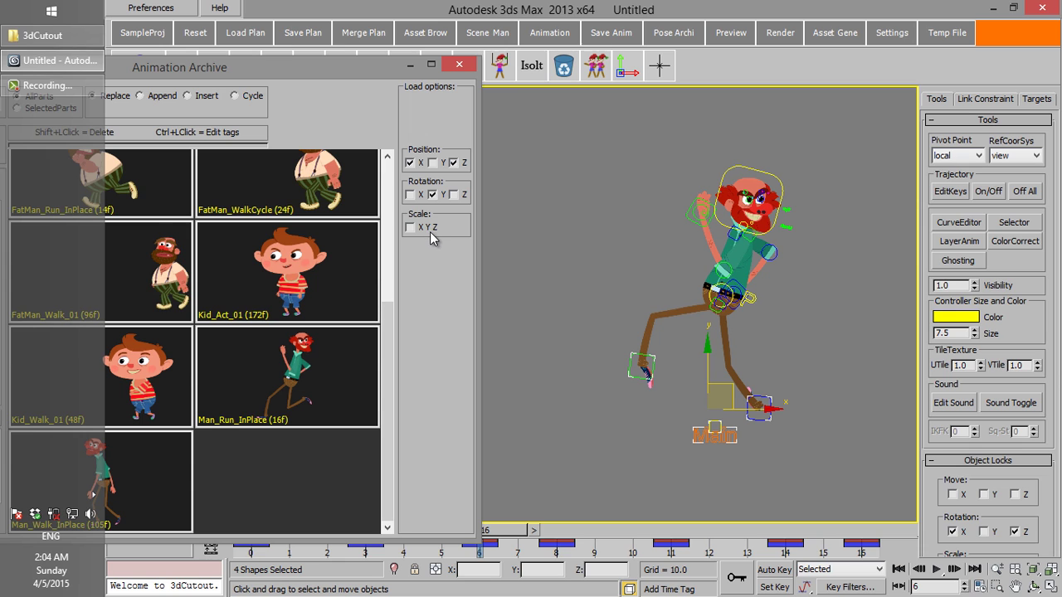
Step: Scale the tall man's head up to about 211% and one arm to about 240%
{"action": "right_click", "coordinate": [604, 187]}
{"action": "left_click", "coordinate": [617, 225]}
{"action": "left_click_drag", "start_coordinate": [769, 236], "coordinate": [792, 189]}
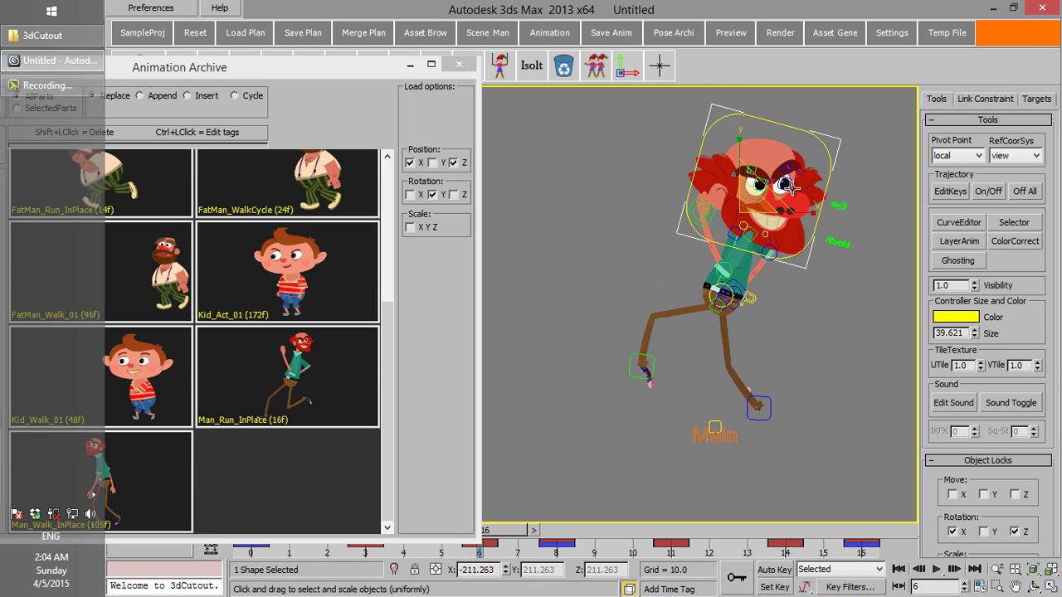
Step: Play the enlarged character, reload Man_Run_InPlace without scale, and stop at frame 13
{"action": "left_click", "coordinate": [936, 568]}
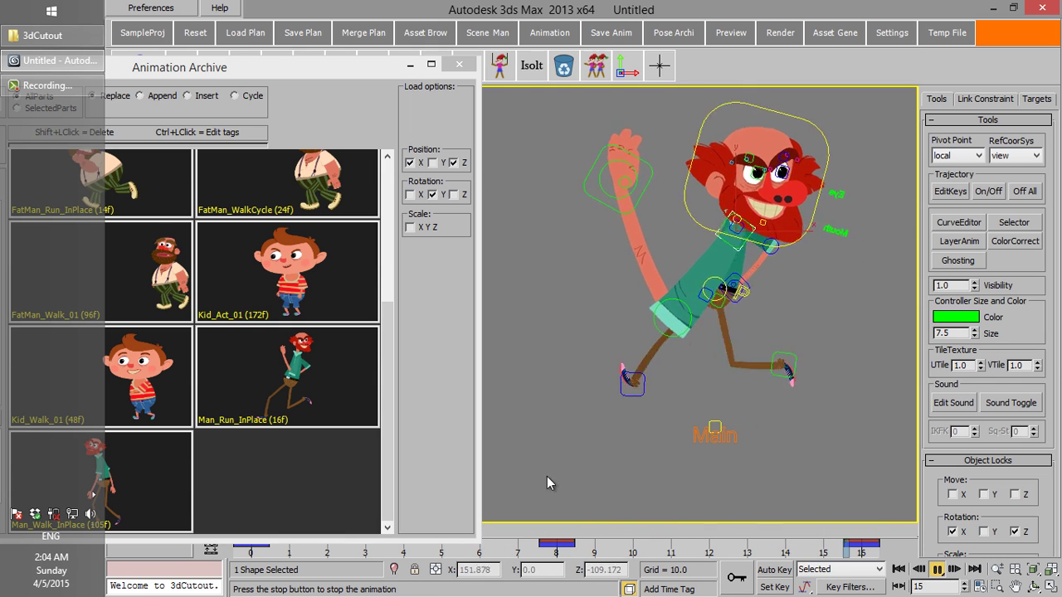
{"action": "left_click", "coordinate": [328, 385]}
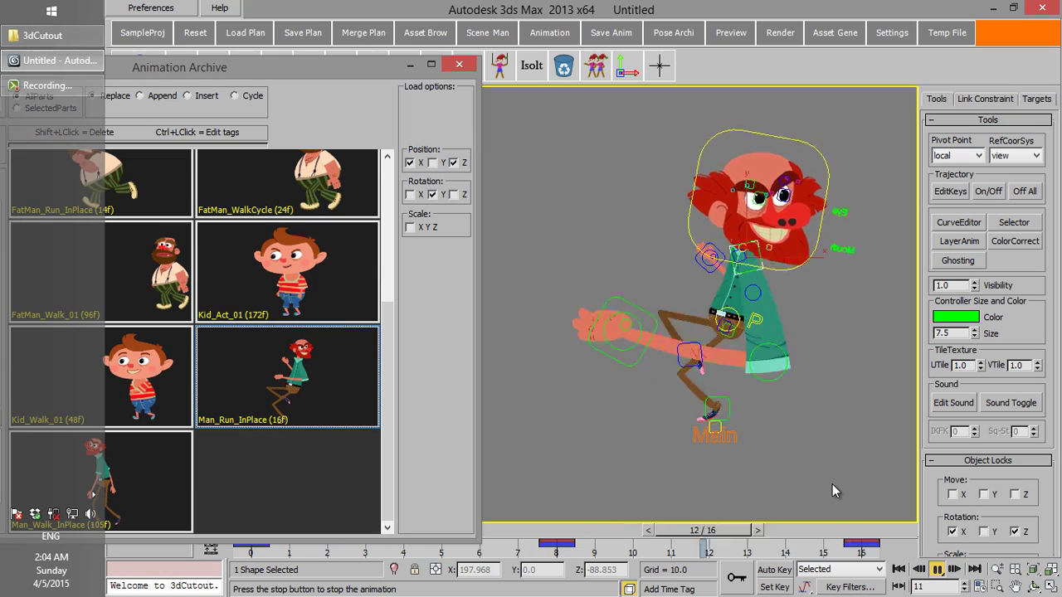
{"action": "left_click", "coordinate": [737, 533]}
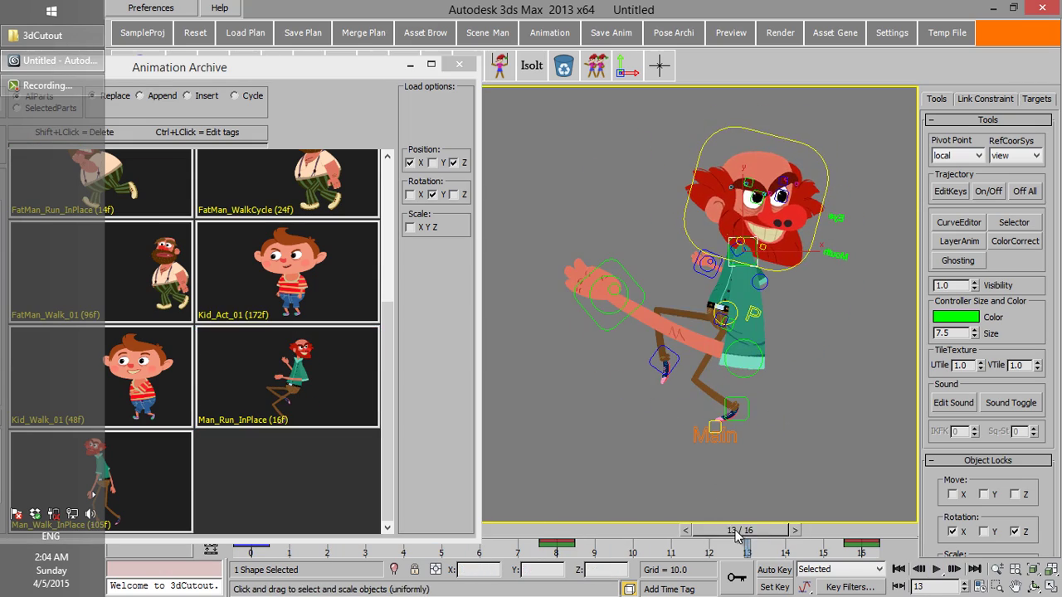
Step: Turn XYZ scale loading back on, reload Man_Run_InPlace, and play it back
{"action": "left_click", "coordinate": [415, 230]}
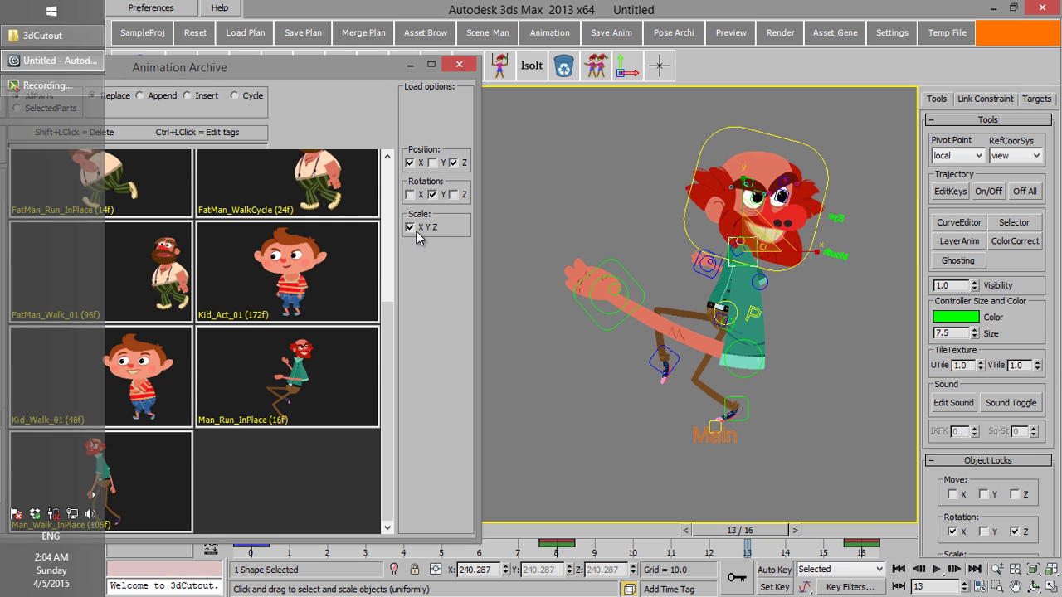
{"action": "left_click", "coordinate": [349, 357]}
{"action": "left_click", "coordinate": [935, 569]}
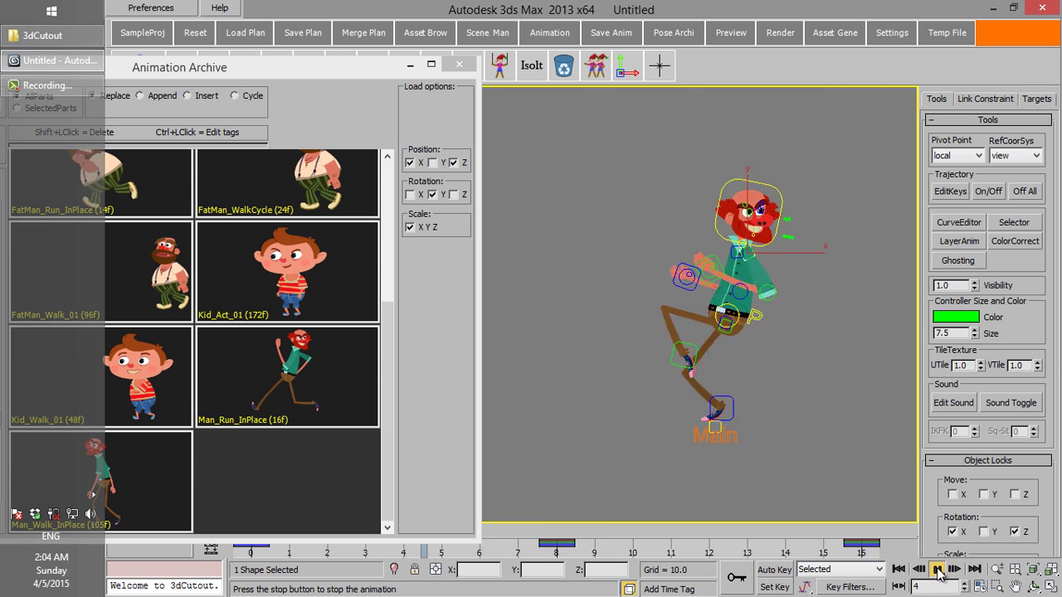
{"action": "left_click", "coordinate": [937, 570]}
Step: Scale the whole character down to about 76% with its Main controller and play the animation
{"action": "left_click", "coordinate": [715, 436]}
{"action": "left_click_drag", "start_coordinate": [718, 425], "coordinate": [757, 460]}
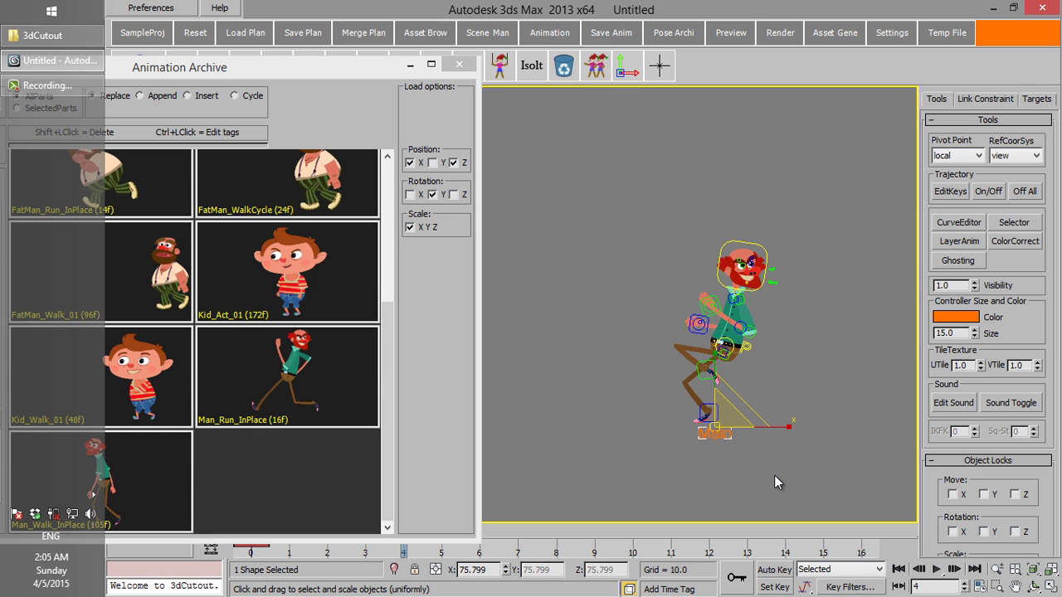
{"action": "key", "text": "/"}
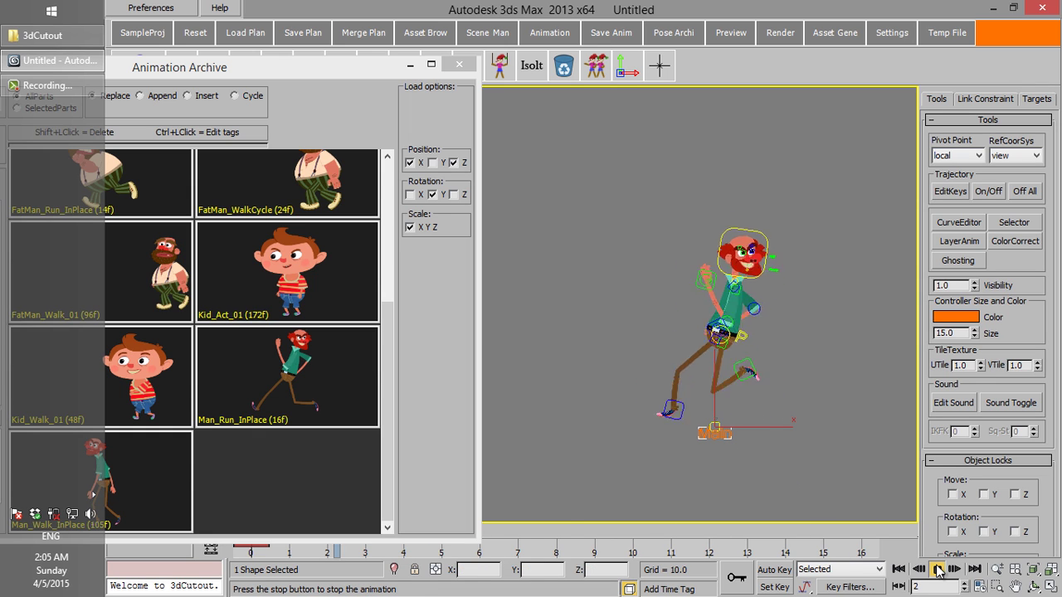
Step: Stop the playback, reload Man_Run_InPlace with XYZ scale loading on, and play the scaled-down character
{"action": "left_click", "coordinate": [716, 452]}
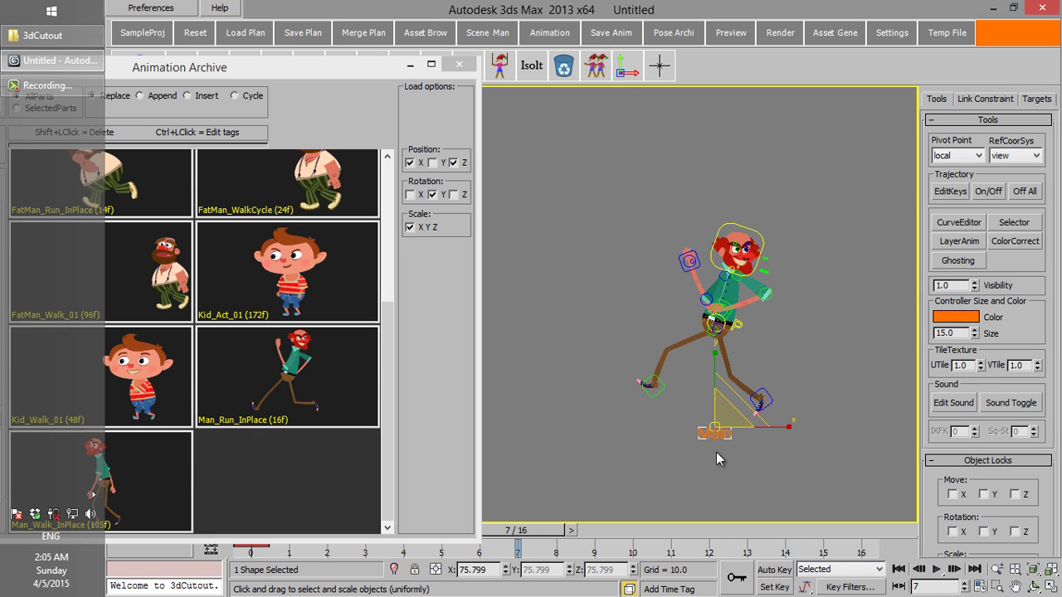
{"action": "left_click", "coordinate": [344, 372]}
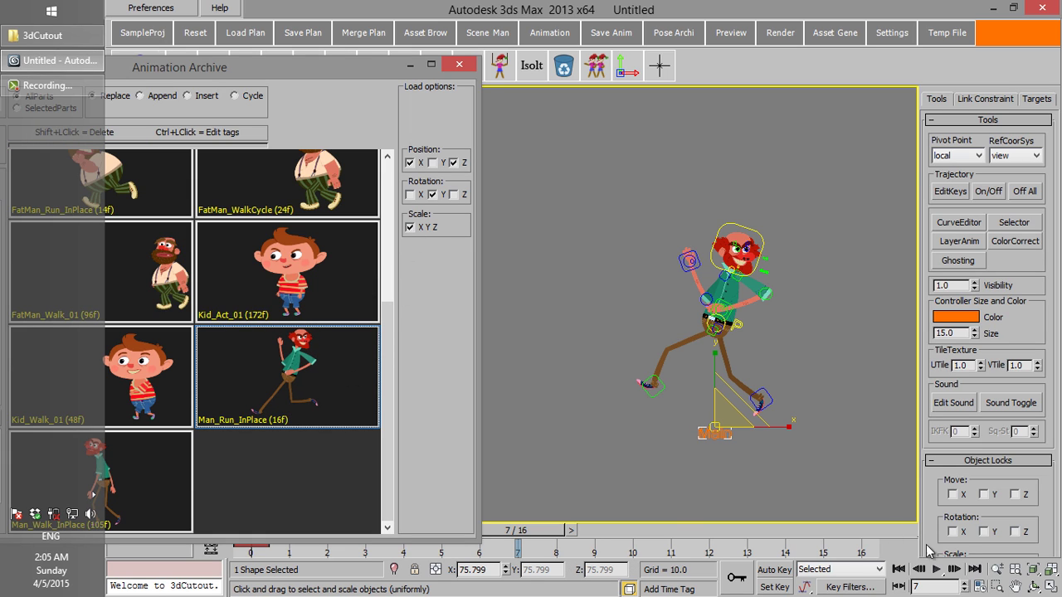
{"action": "left_click", "coordinate": [936, 569]}
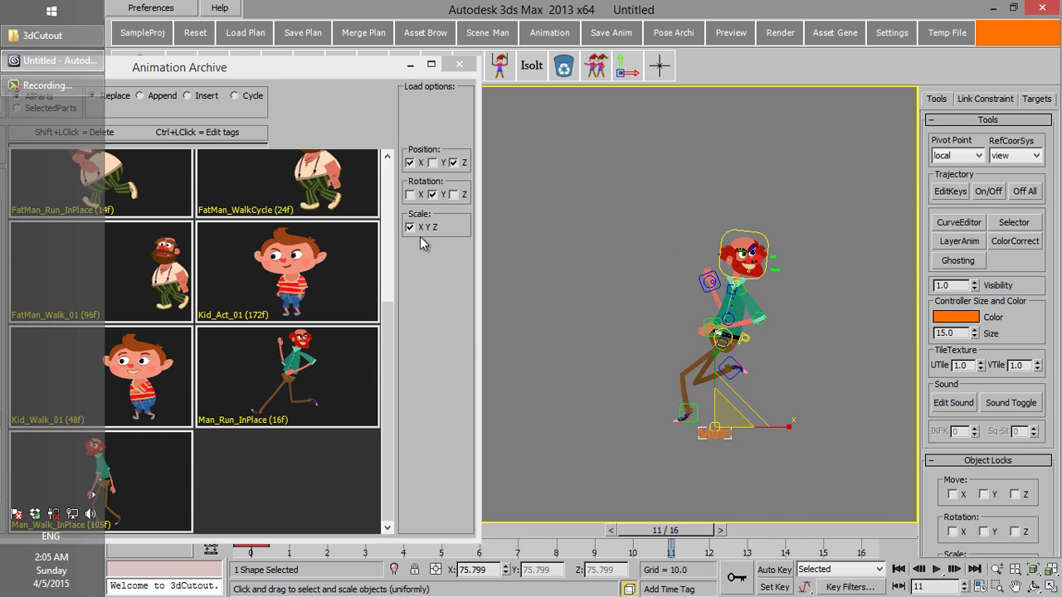
Step: Flip the tall man's head horizontally at frame 0 and turn off XYZ scale loading in the Animation Archive
{"action": "key", "text": "w"}
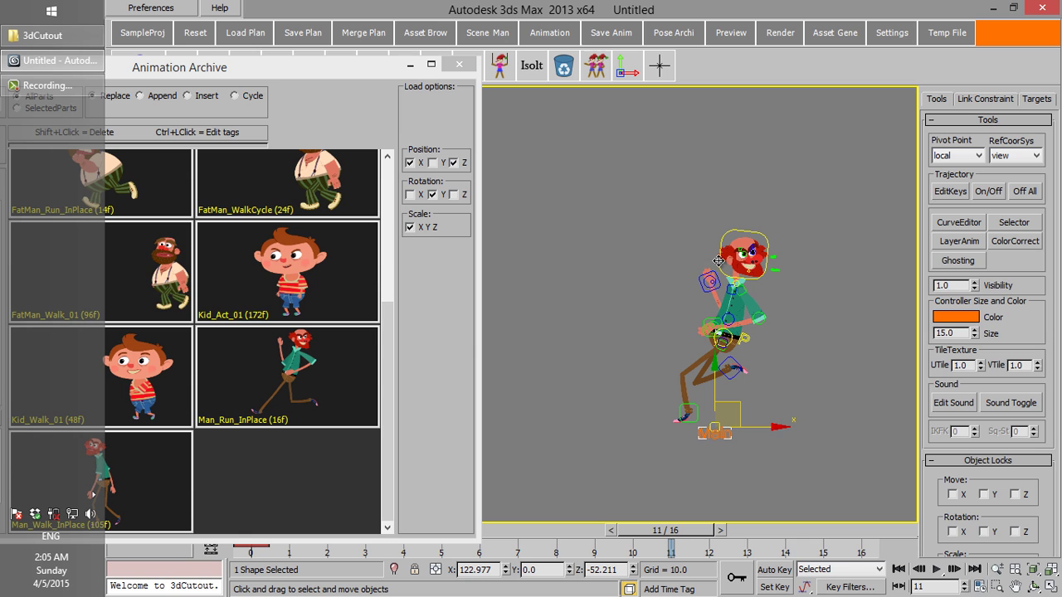
{"action": "left_click", "coordinate": [717, 260]}
{"action": "left_click_drag", "start_coordinate": [665, 530], "coordinate": [214, 518]}
{"action": "left_click_drag", "start_coordinate": [340, 68], "coordinate": [442, 61]}
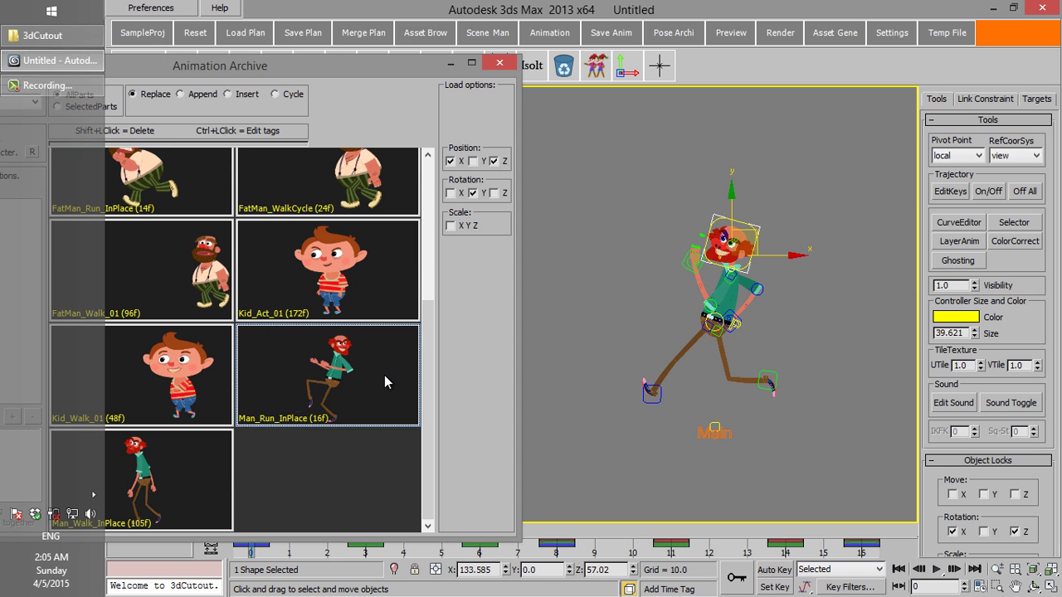
Step: Play the run with the flipped head, stop at frame 11, and turn XYZ scale loading back on
{"action": "left_click", "coordinate": [935, 570]}
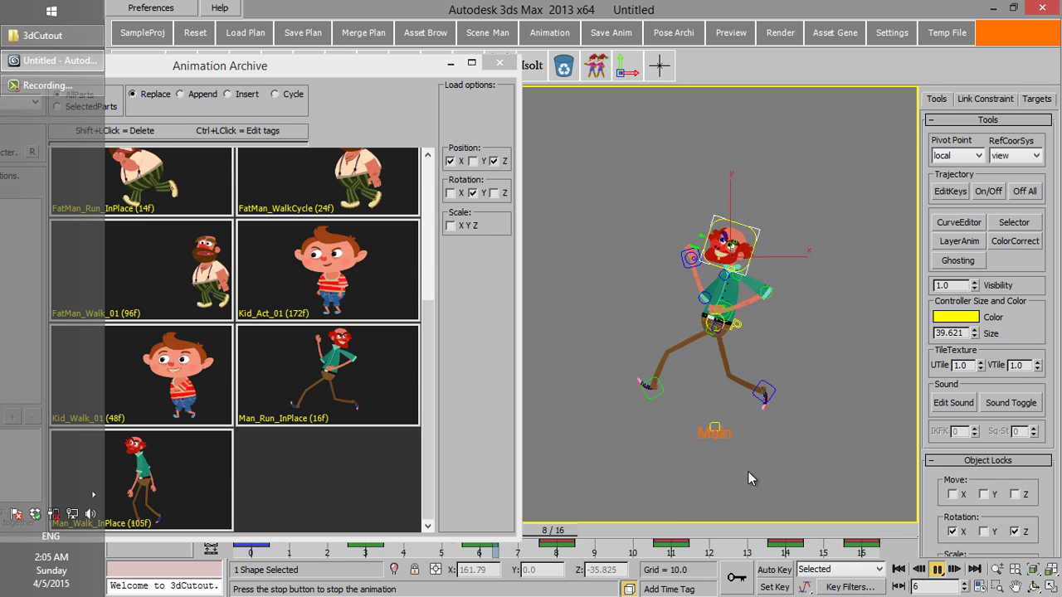
{"action": "left_click", "coordinate": [670, 534]}
{"action": "left_click", "coordinate": [459, 226]}
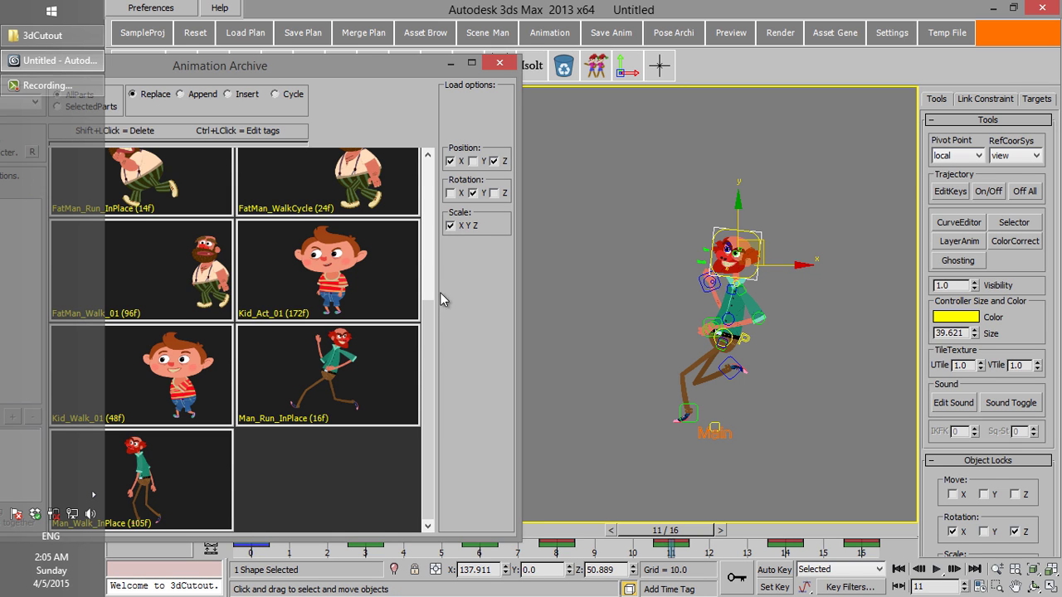